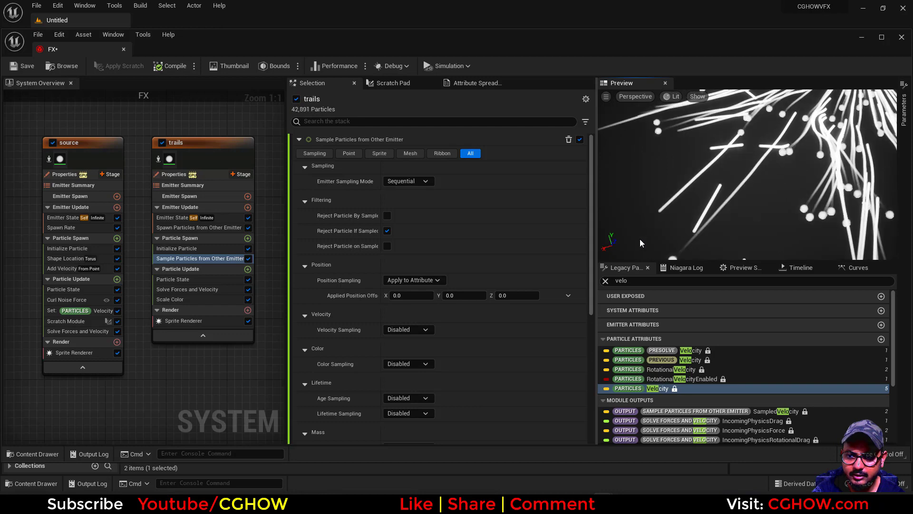
Dock the FX Niagara editor as a tab in the main editor window and save the system.
left_click(196, 297)
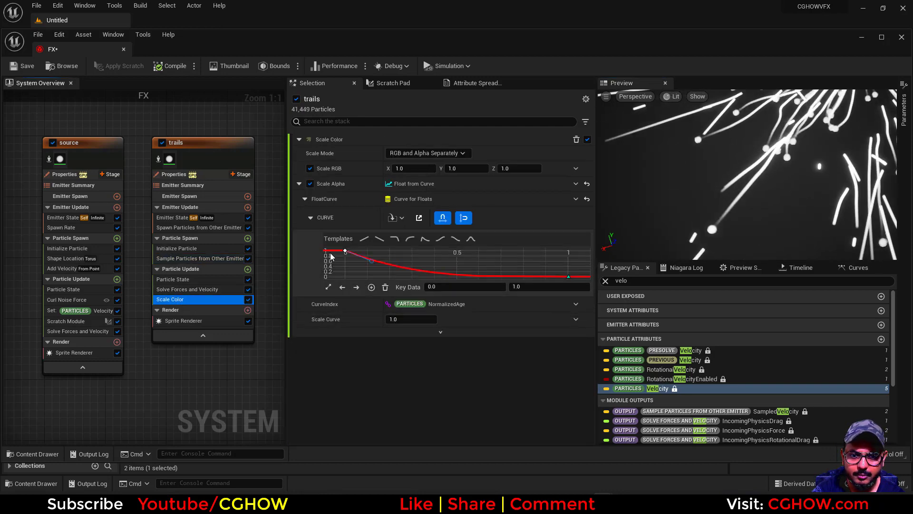
left_click_drag(52, 49, 155, 21)
left_click(193, 37)
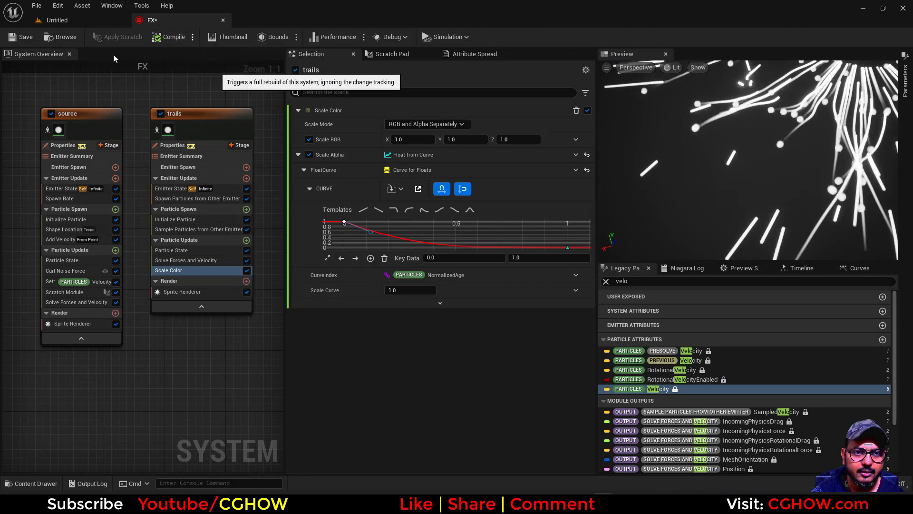
left_click(18, 41)
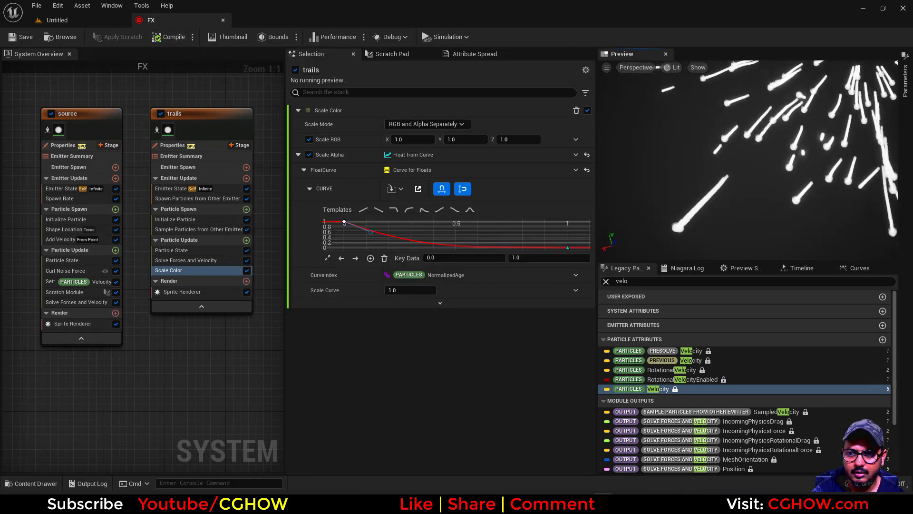
middle_click_drag(784, 162, 712, 229)
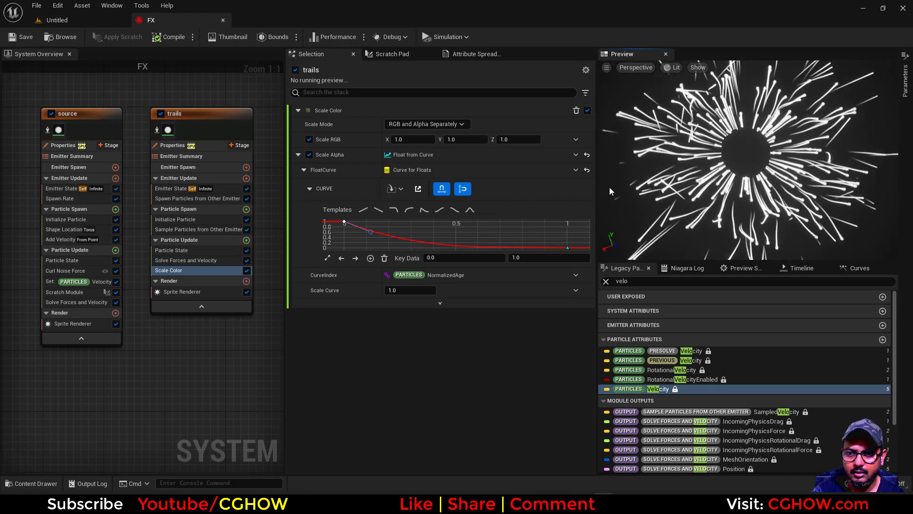
Disable the Curl Noise Force and Set Particles Velocity modules in the source emitter and save the system.
left_click(116, 271)
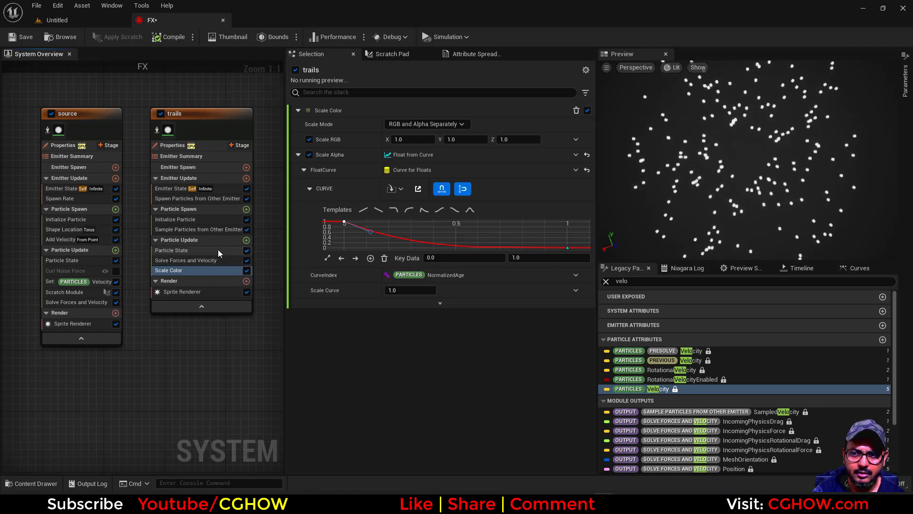
left_click(116, 282)
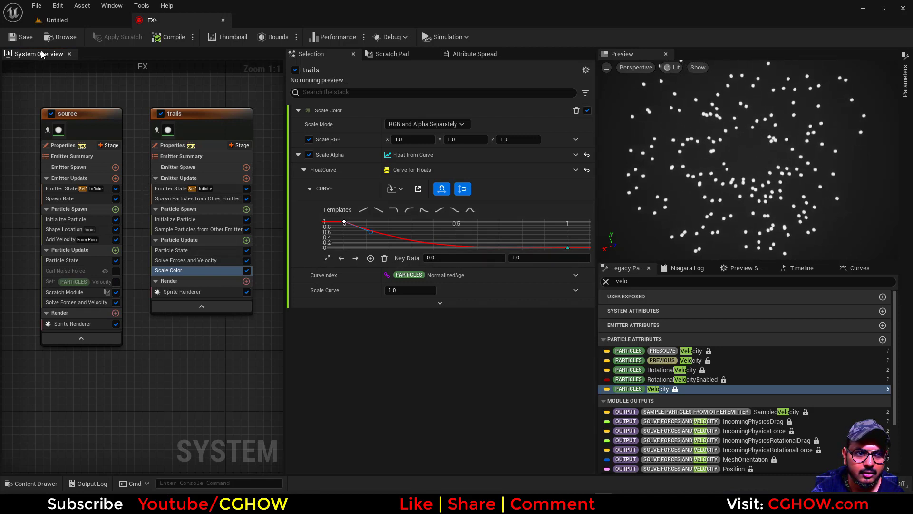
left_click(22, 38)
left_click(171, 198)
left_click(170, 189)
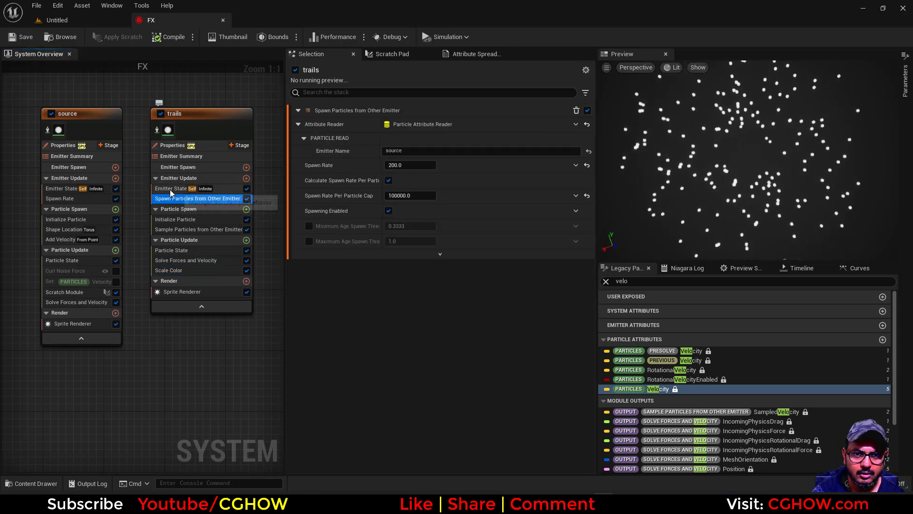
Re-enable Curl Noise Force and Set Particles Velocity in the source emitter and save the system.
left_click(116, 270)
left_click(116, 282)
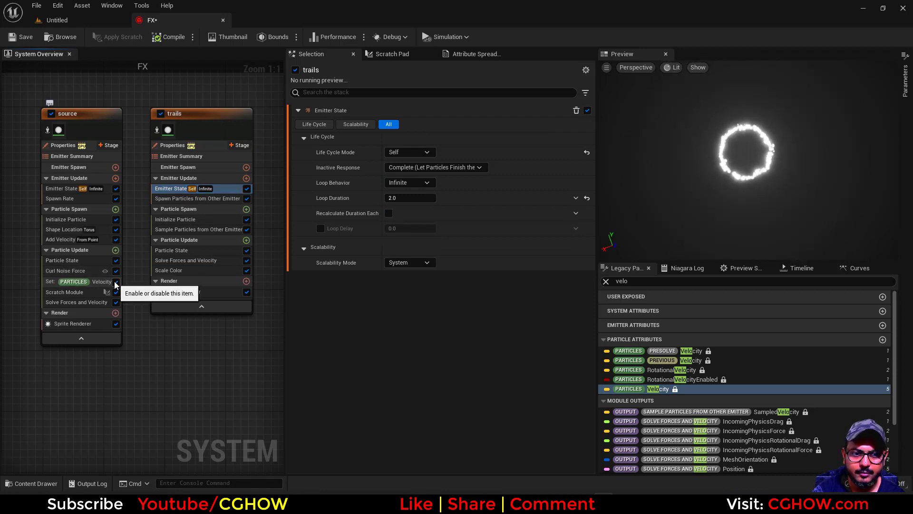
left_click(20, 39)
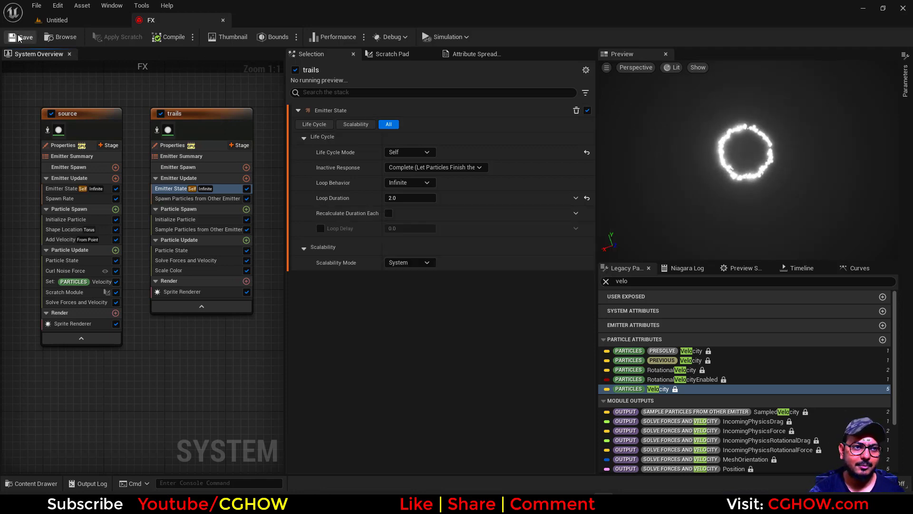
Place the FX system in the Untitled level at location 0, 0, 0.
left_click(76, 23)
left_click_drag(142, 366, 379, 180)
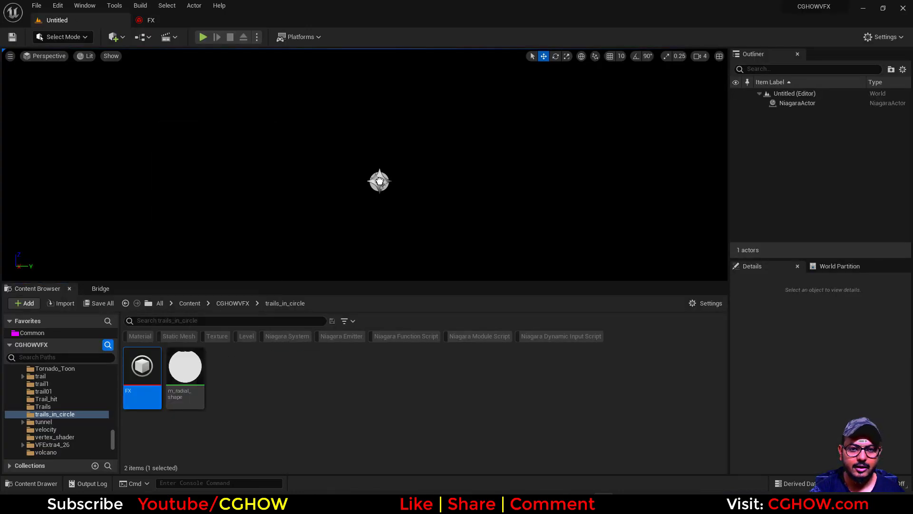
left_click(897, 380)
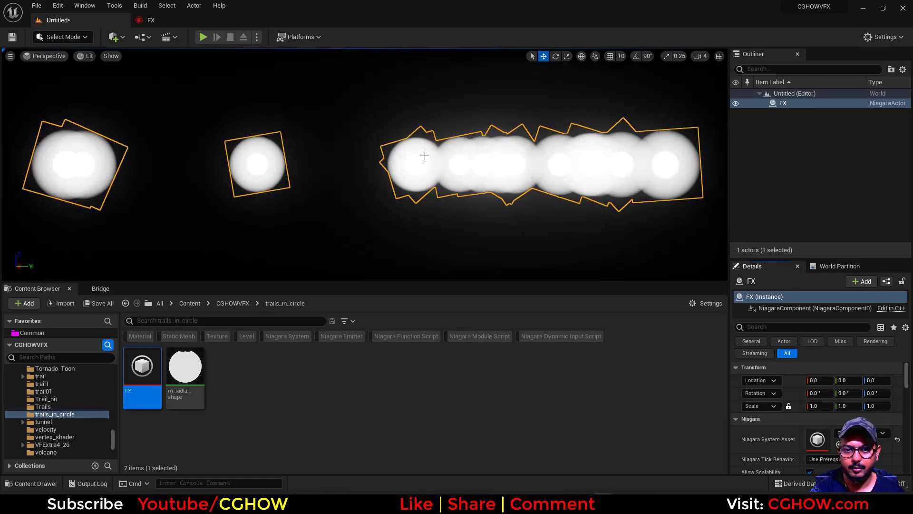
left_click_drag(417, 193, 418, 266, "alt")
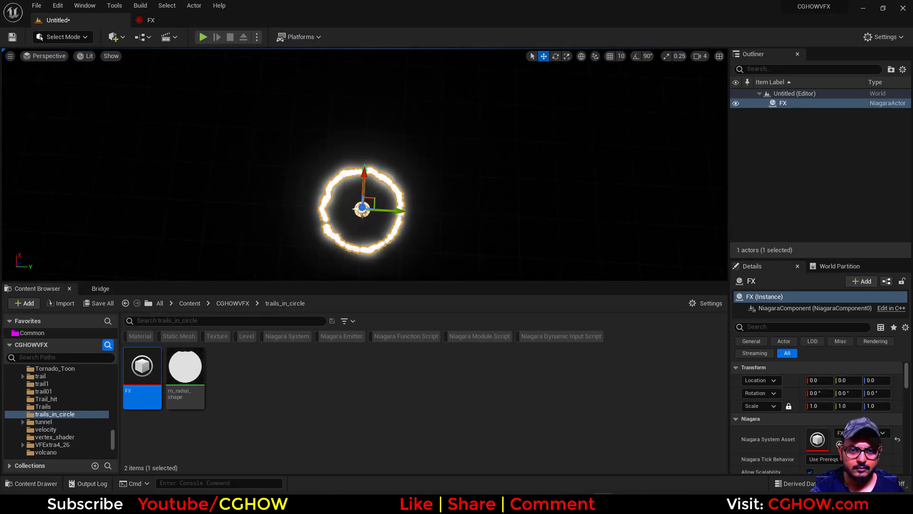
left_click(417, 193)
left_click_drag(417, 194, 418, 252, "alt")
middle_click_drag(425, 174, 433, 159)
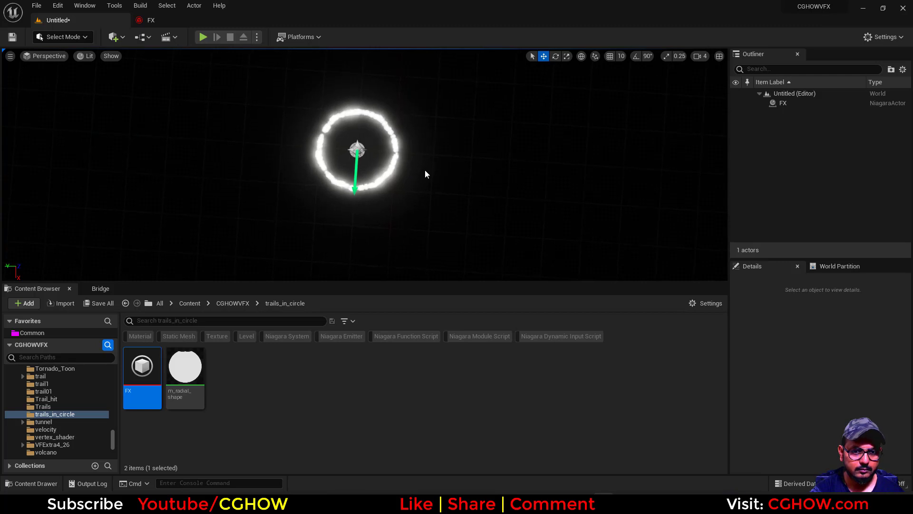
right_click_drag(397, 175, 452, 176, "alt")
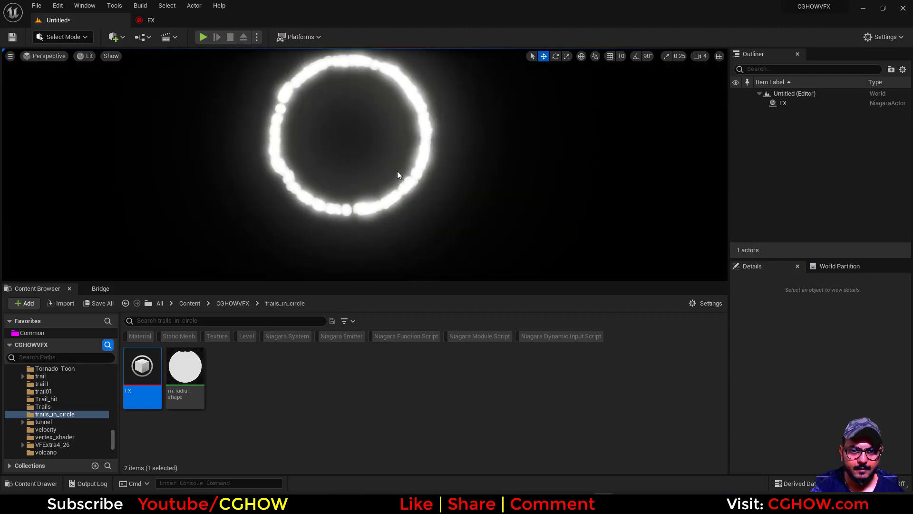
middle_click_drag(397, 175, 392, 147)
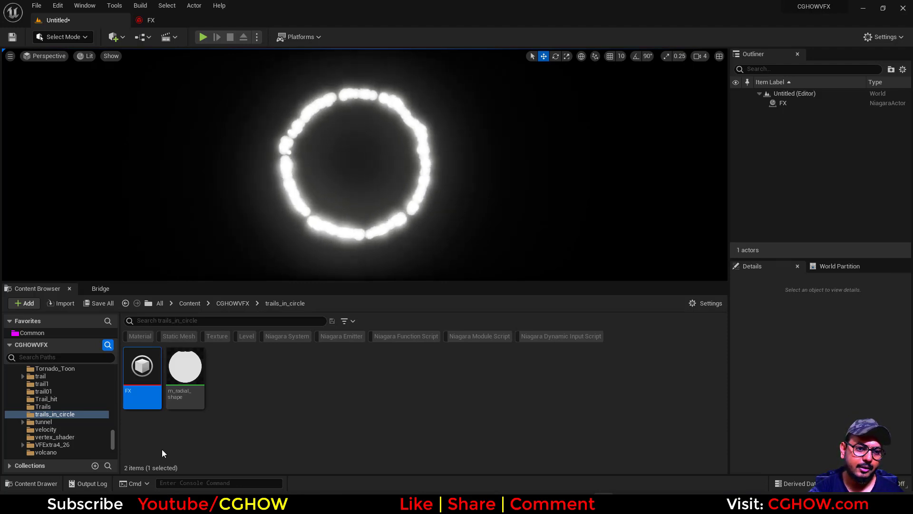
Insert a Clamp node between Particle Color and Emissive Color in the m_radial_shape material.
double_click(185, 374)
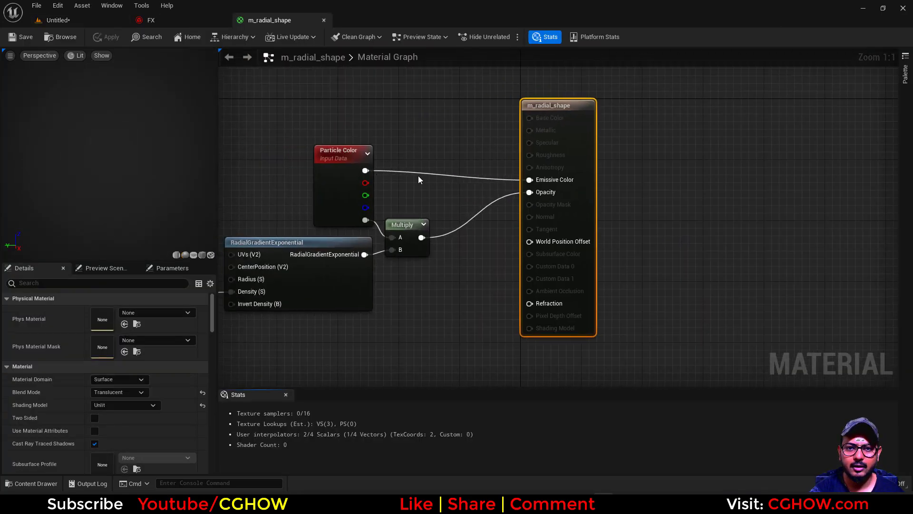
left_click_drag(576, 157, 631, 152)
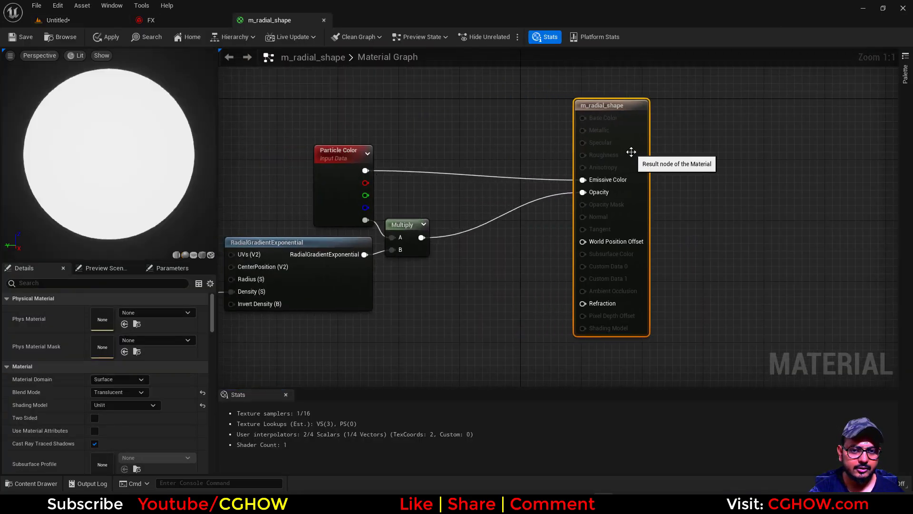
right_click(410, 145)
type("clam")
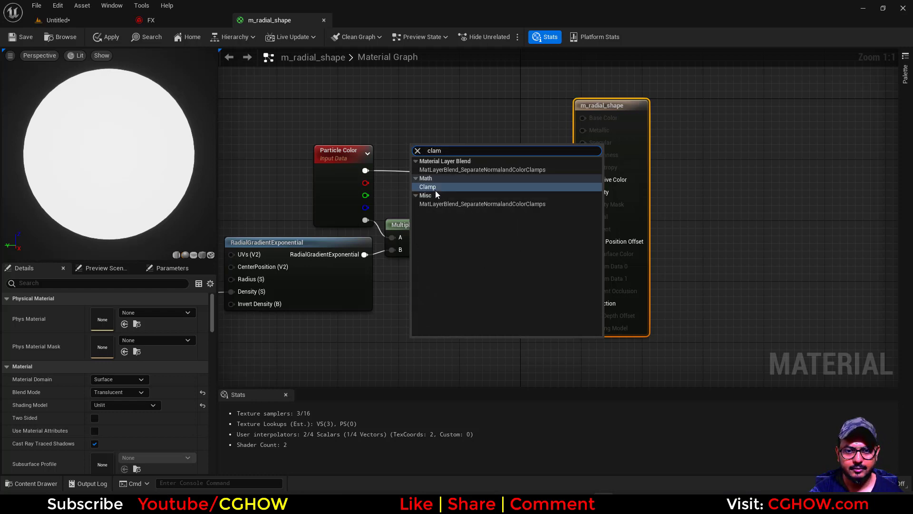
left_click(436, 190)
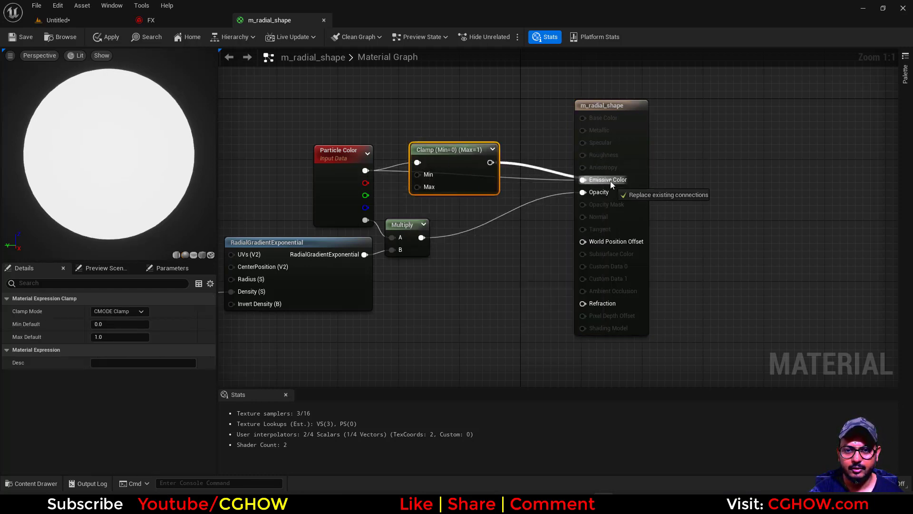
left_click_drag(610, 182, 609, 183)
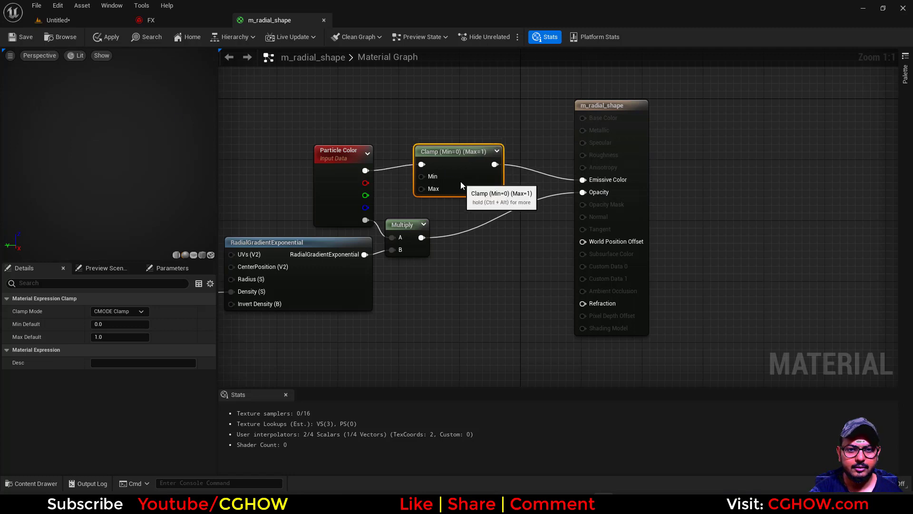
left_click_drag(460, 183, 460, 184)
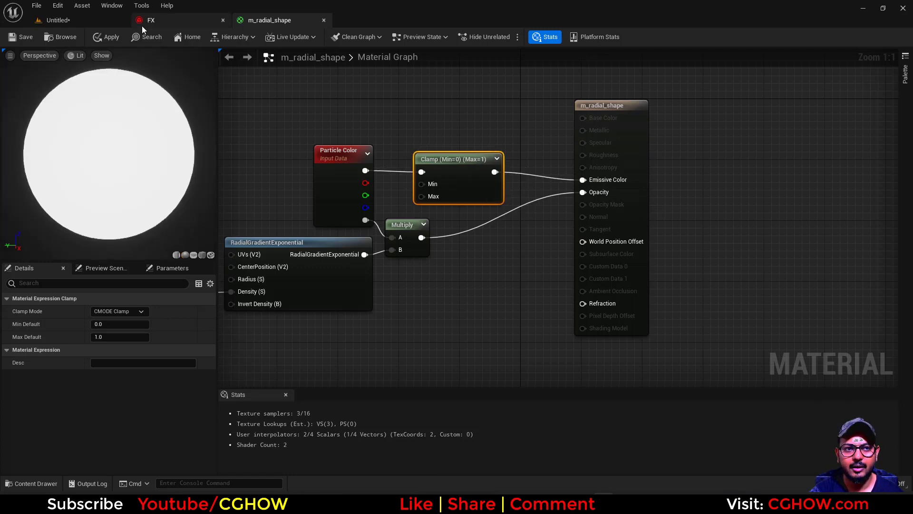
Delete the Clamp node and close the m_radial_shape material, discarding its changes.
key("Delete")
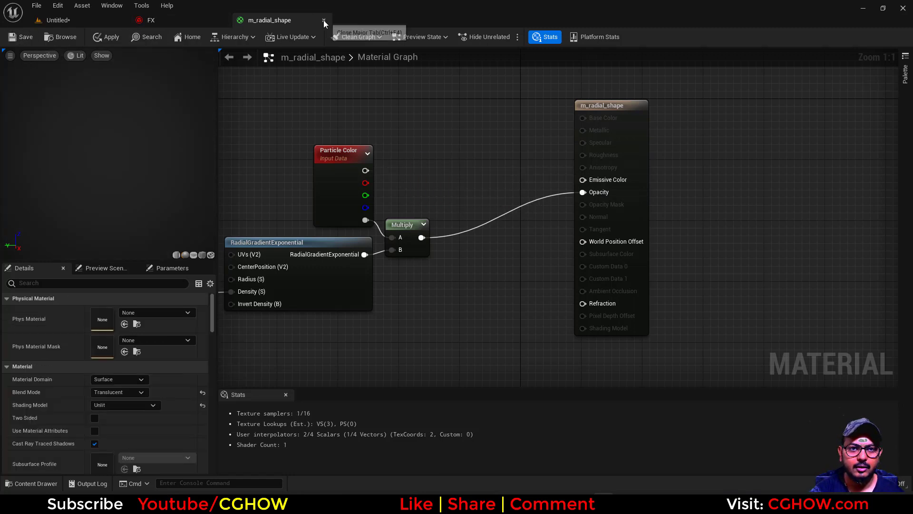
left_click(323, 20)
left_click(505, 268)
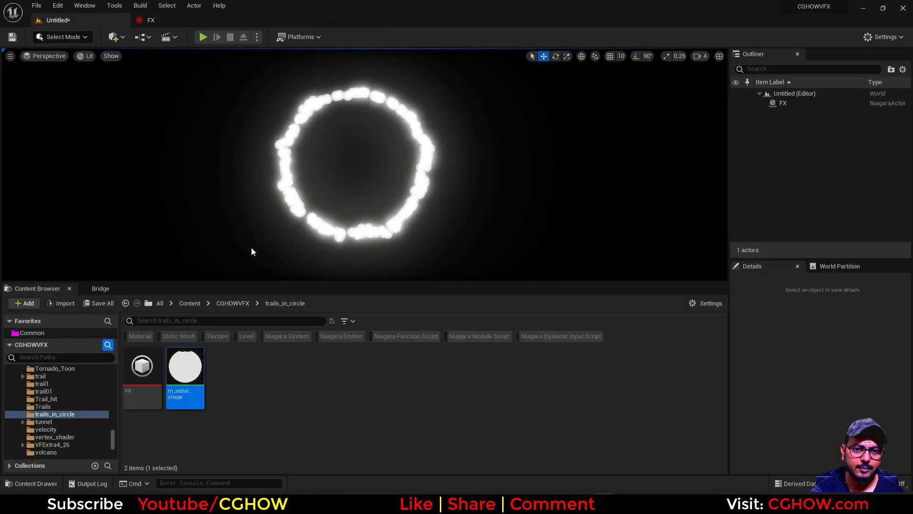
In the FX system's source emitter, turn the Set Particles Velocity and Curl Noise Force modules off and on again.
left_click(151, 21)
right_click_drag(46, 374, 115, 373)
left_click(125, 281)
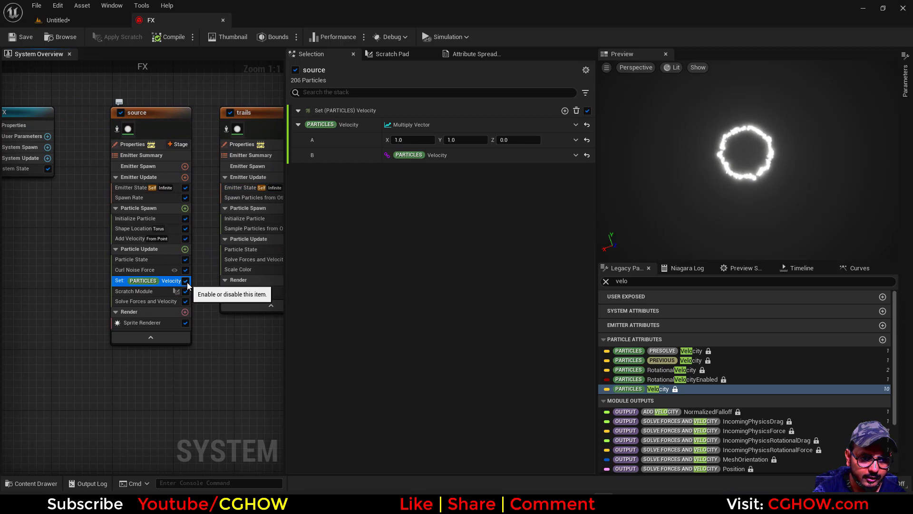
left_click(185, 281)
left_click(185, 270)
left_click(133, 291)
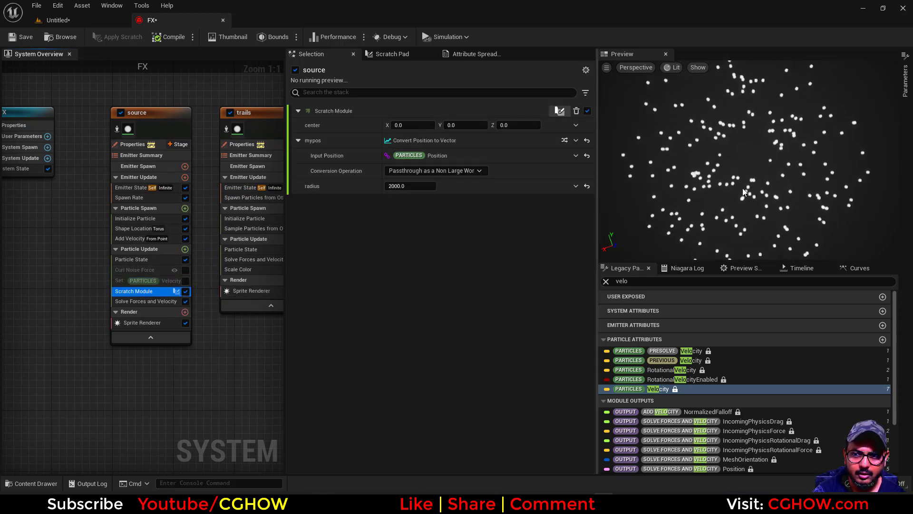
left_click(185, 280)
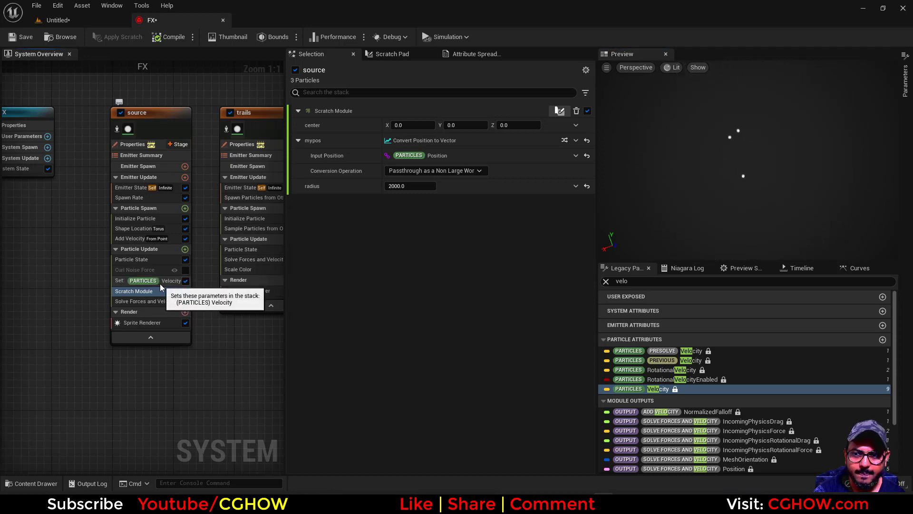
left_click(186, 269)
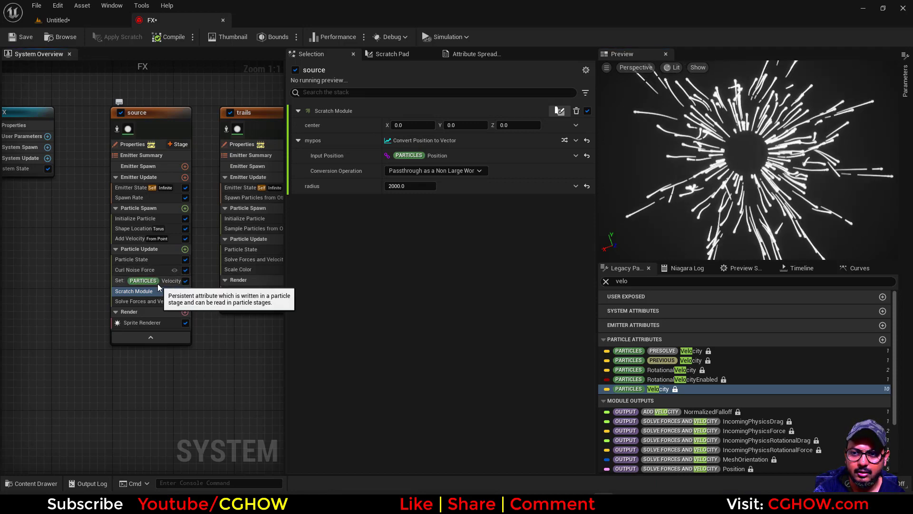
Compare the effect in the Untitled level with the dvdp reference image on Pinterest in the browser.
left_click(60, 19)
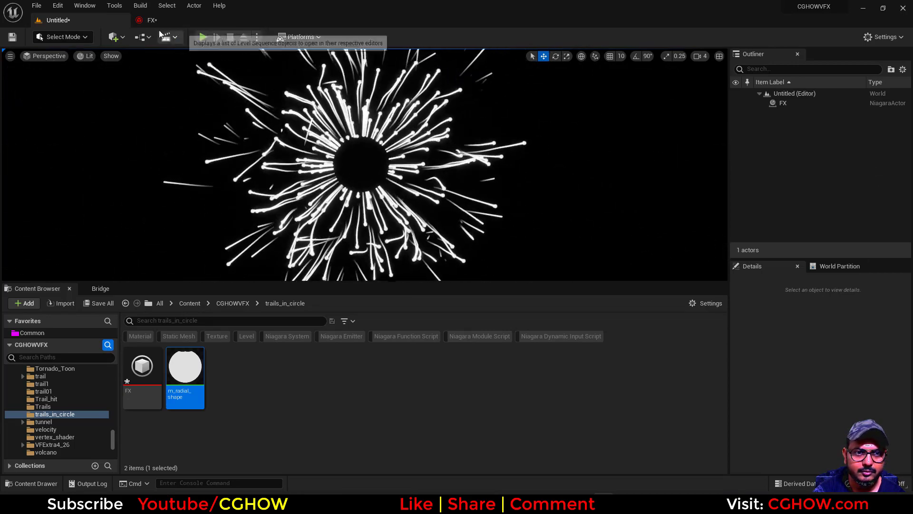
key("alt+Tab")
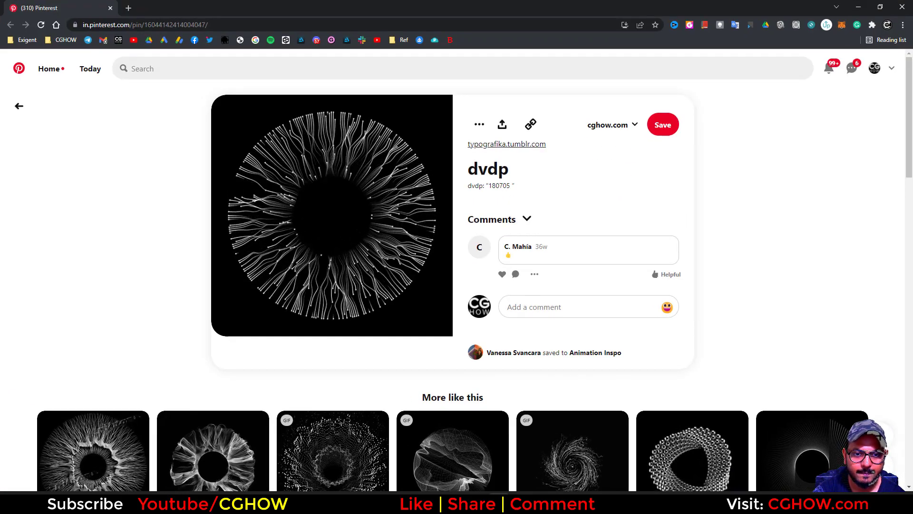
key("alt+Tab")
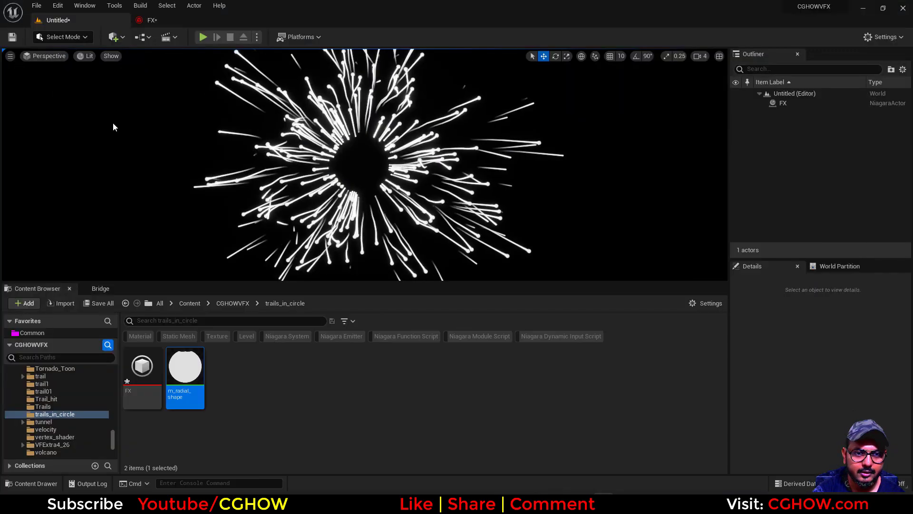
In the source emitter's Curl Noise Force, set the noise strength curve's middle key time to 0.2 and save the system.
left_click(159, 21)
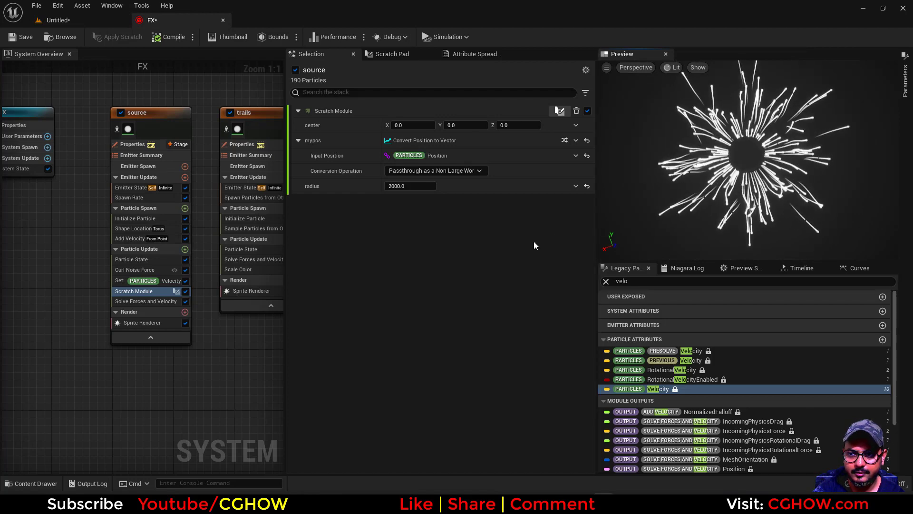
left_click(121, 270)
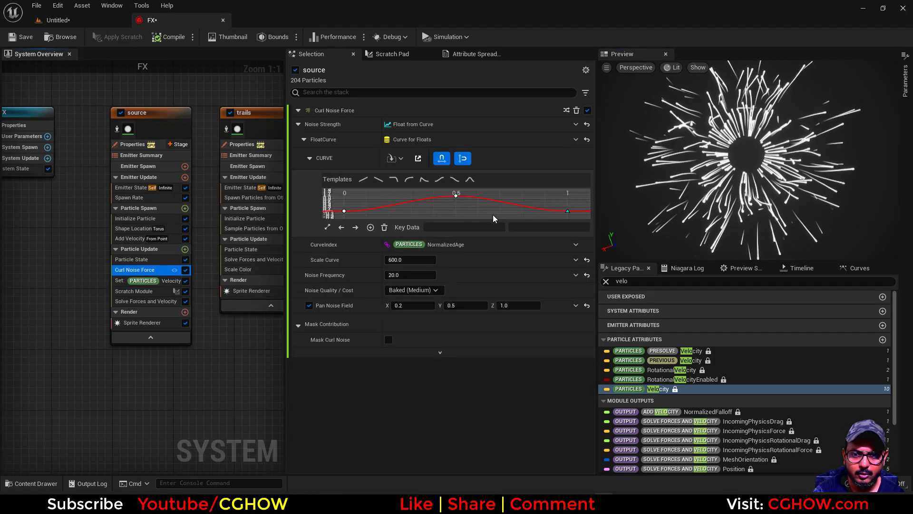
left_click_drag(441, 190, 442, 191)
type("0.2")
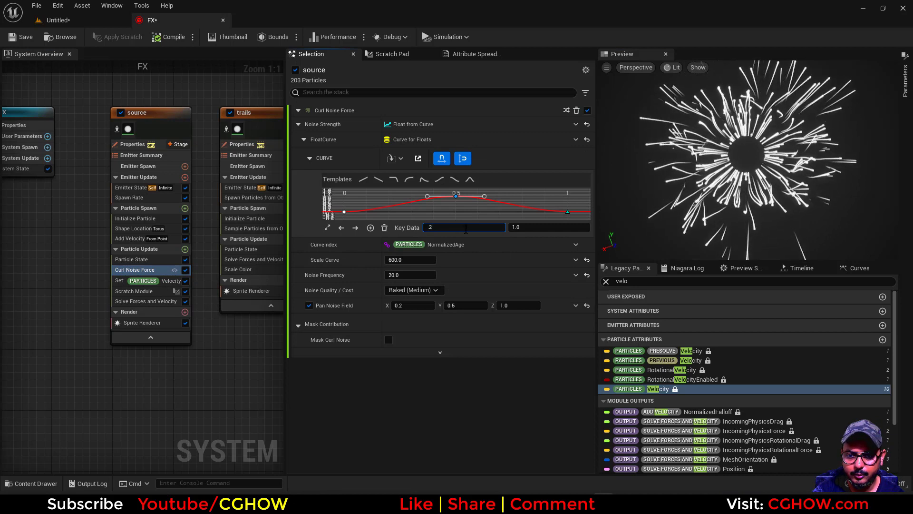
key("Return")
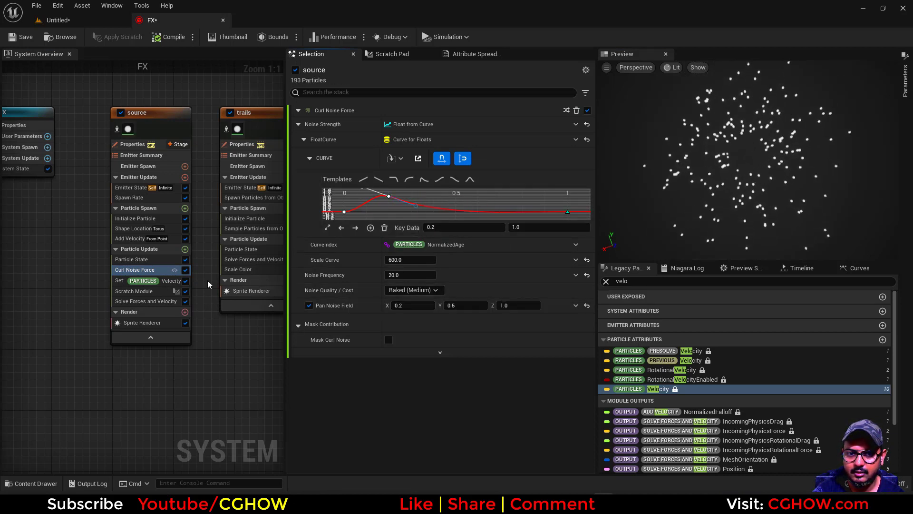
key("ctrl+s")
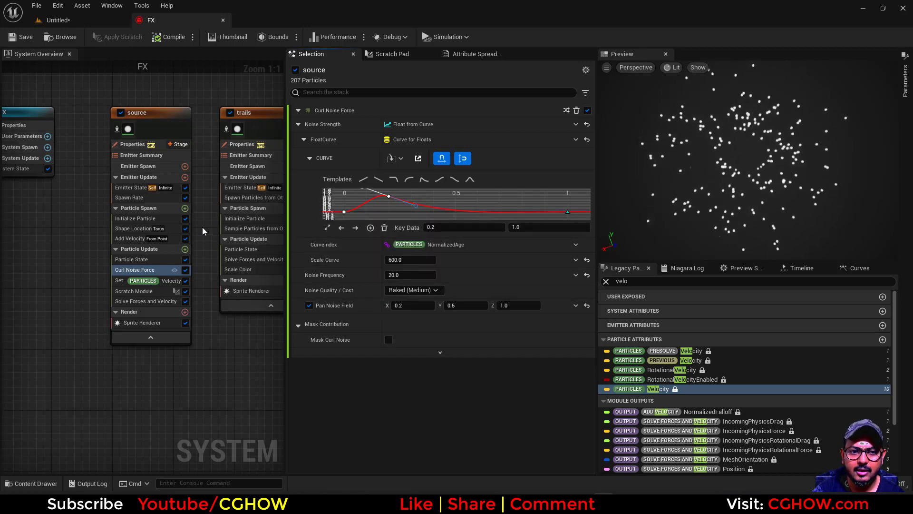
Check the effect in the Untitled level and review the trails emitter's Initialize Particle and Sample Particles from Other Emitter settings.
right_click_drag(232, 352, 190, 333)
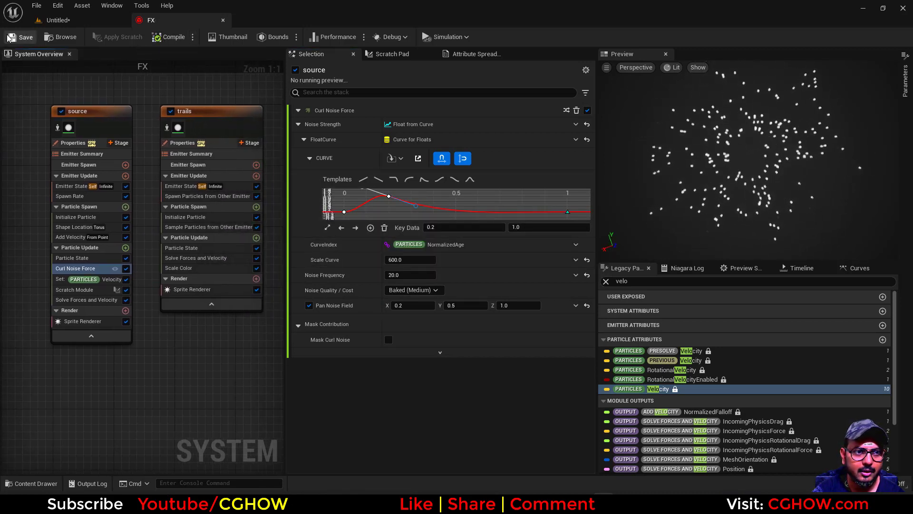
left_click(58, 20)
left_click(150, 20)
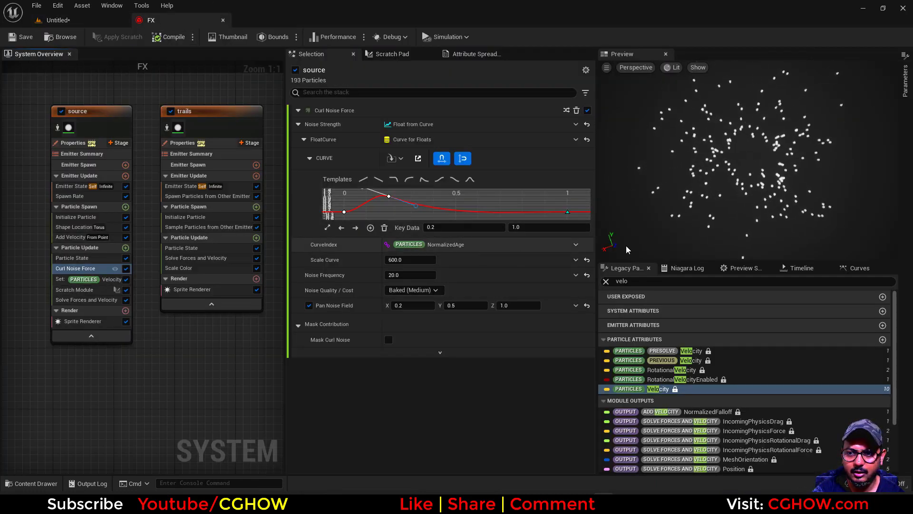
left_click(194, 215)
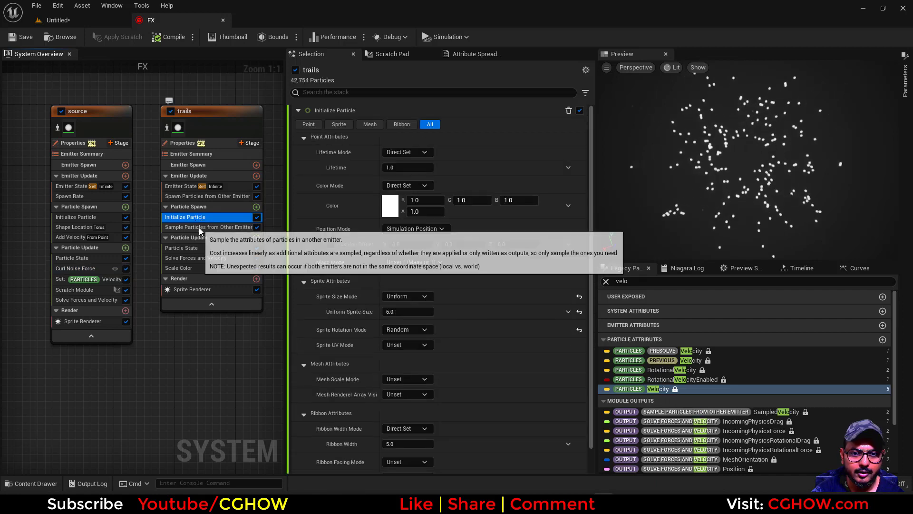
left_click(199, 227)
left_click(201, 218)
Compile the FX system and save all modified content from the Untitled level.
left_click(22, 38)
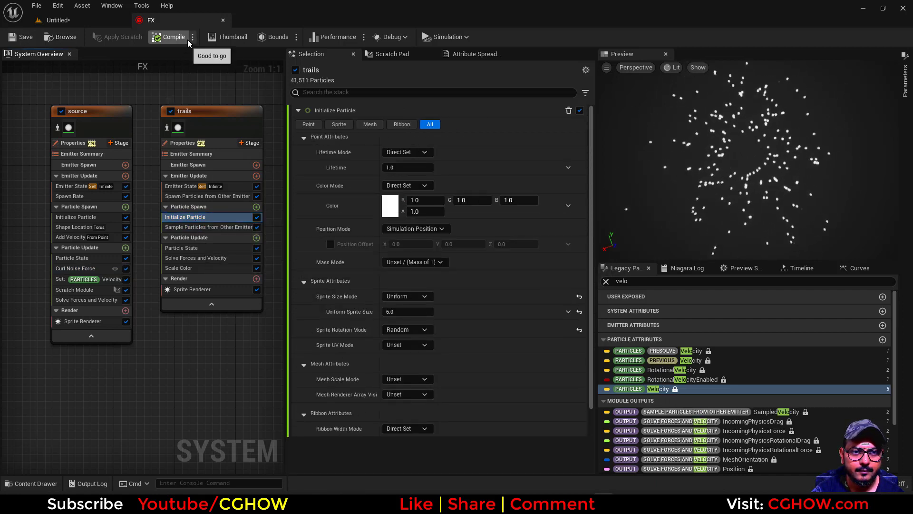
left_click(169, 37)
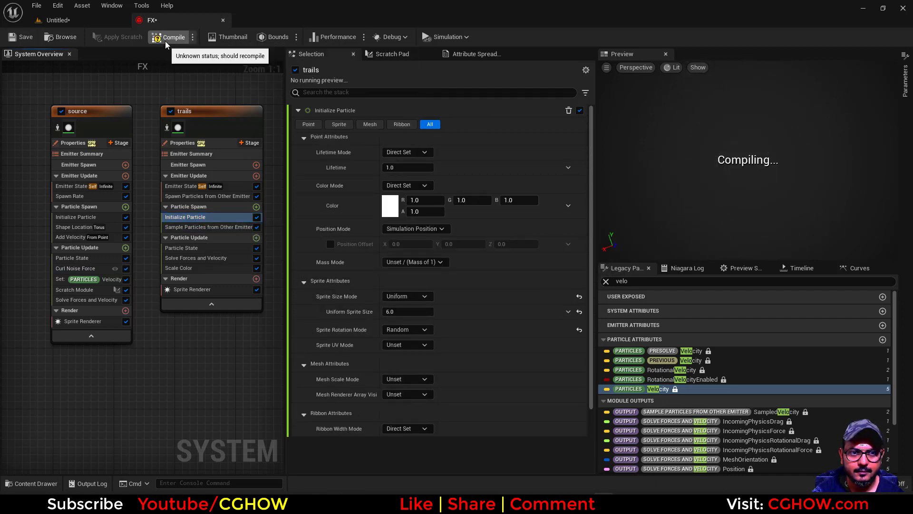
left_click(54, 19)
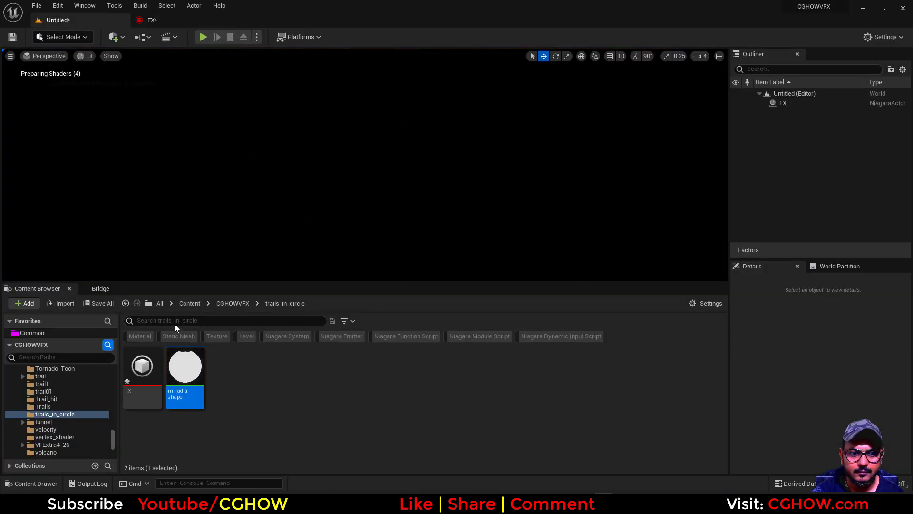
left_click(97, 303)
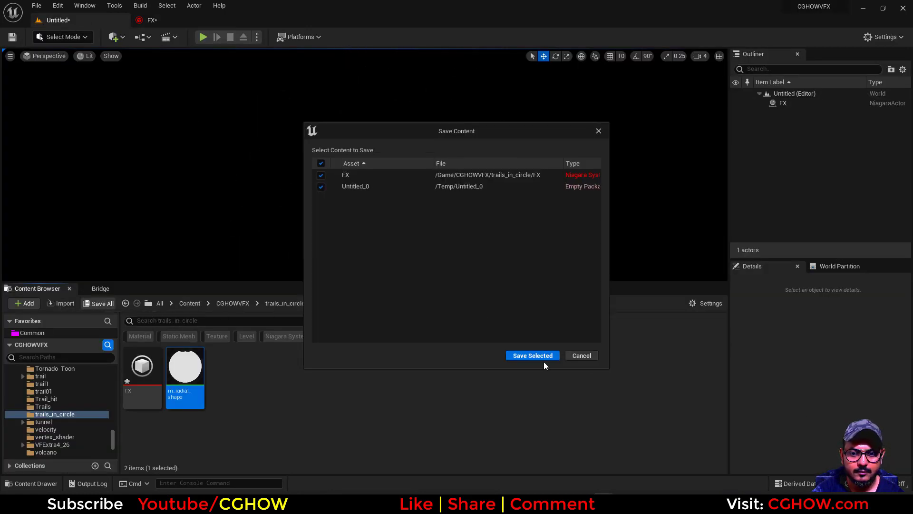
left_click(533, 354)
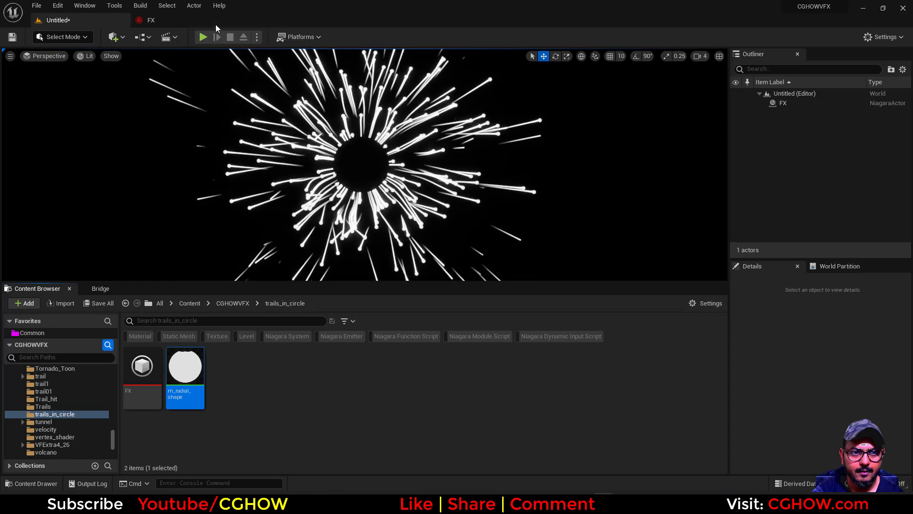
In the source emitter's Curl Noise Force, set the noise frequency to 40 and the scale curve to 300.
left_click(151, 20)
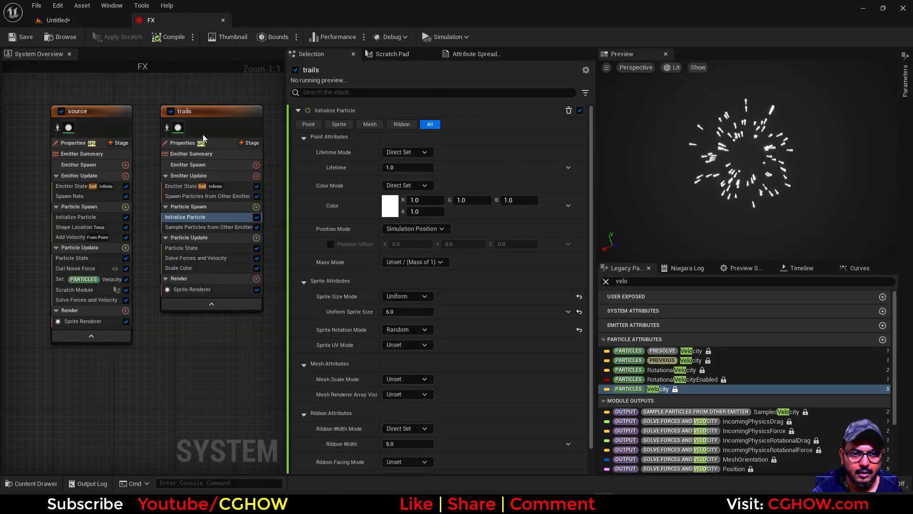
left_click(75, 268)
left_click(421, 275)
type("4")
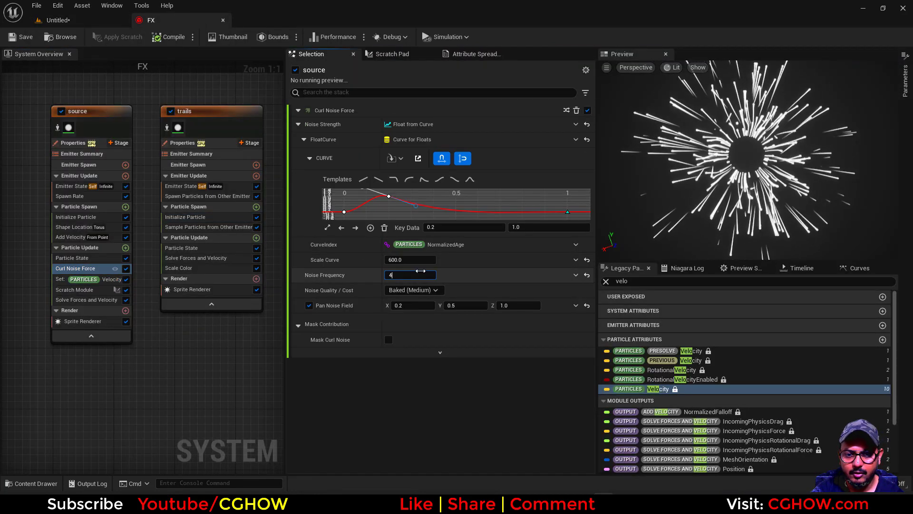
type("0")
key("Return")
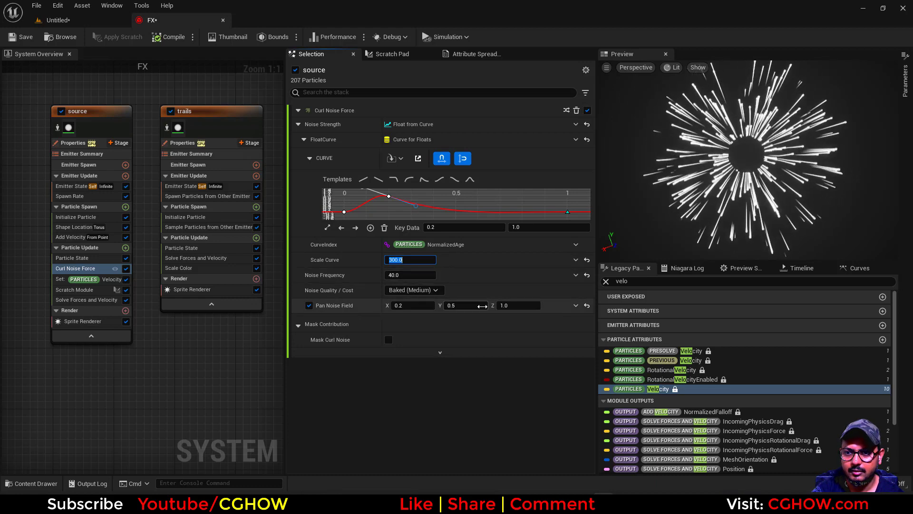
In the trails emitter's Initialize Particle, set the lifetime to 1.5 and the color's alpha to 0.2, and check the effect in the level.
left_click(185, 217)
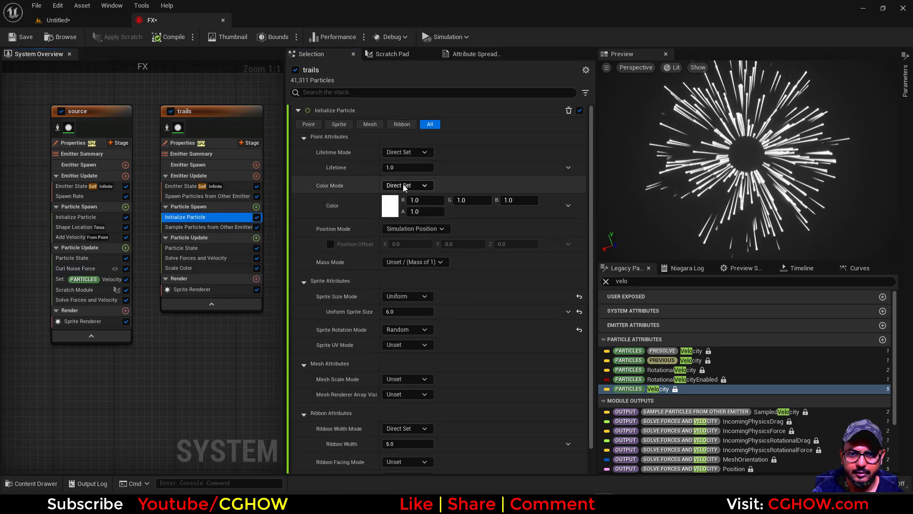
left_click(398, 167)
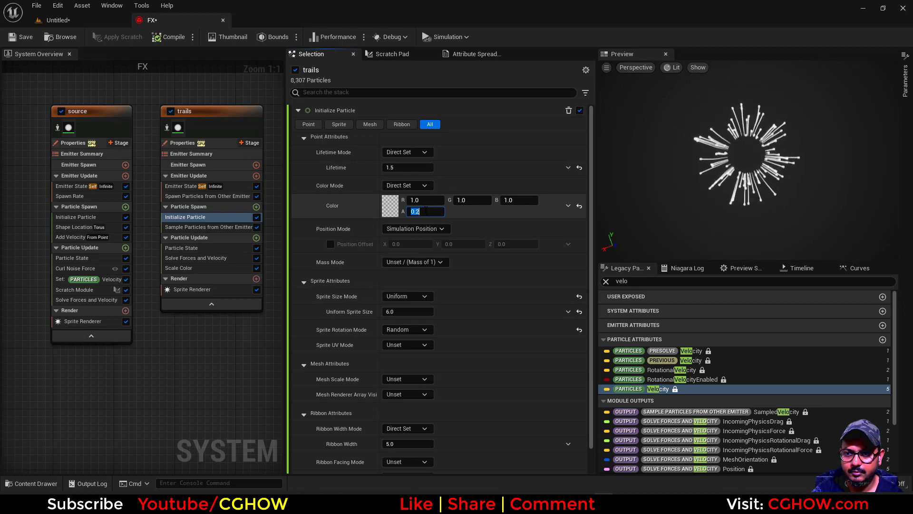
left_click(57, 20)
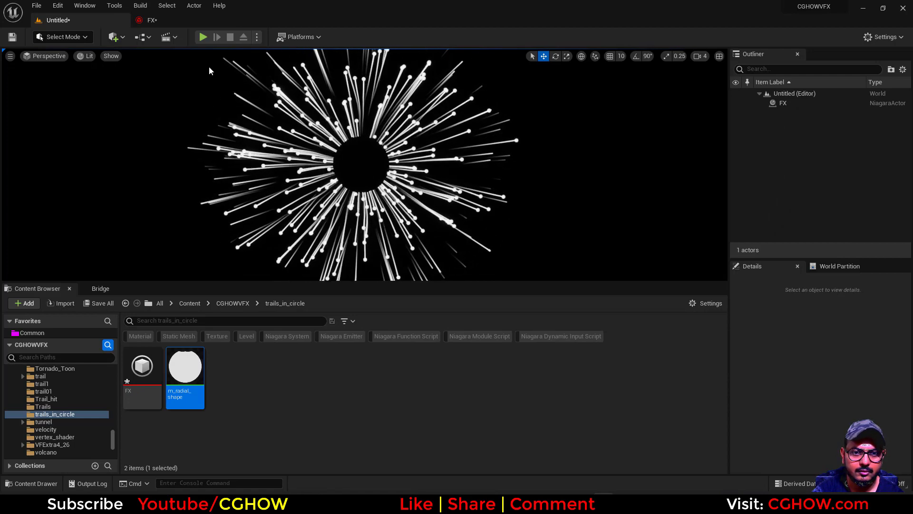
left_click(147, 20)
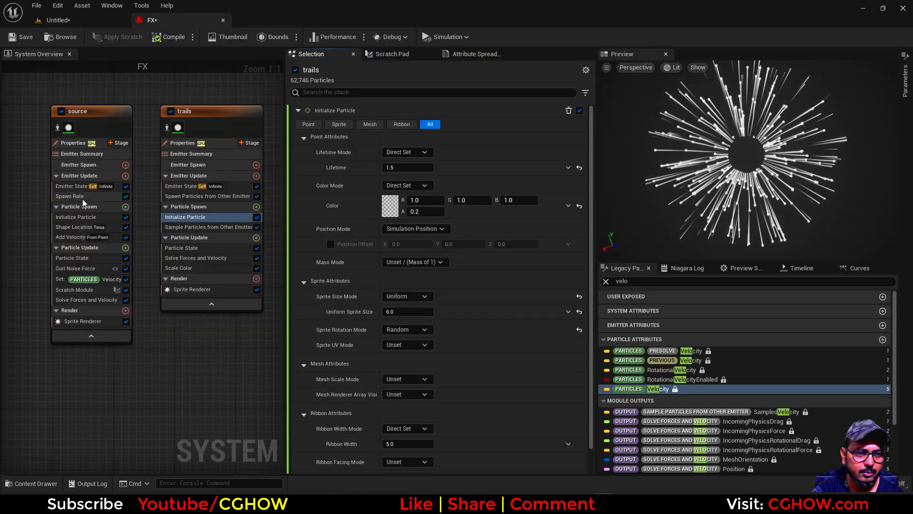
Try a spawn rate of 500 in the source emitter, set it to 300, and check the effect in the level.
left_click(69, 196)
left_click(410, 124)
type("50")
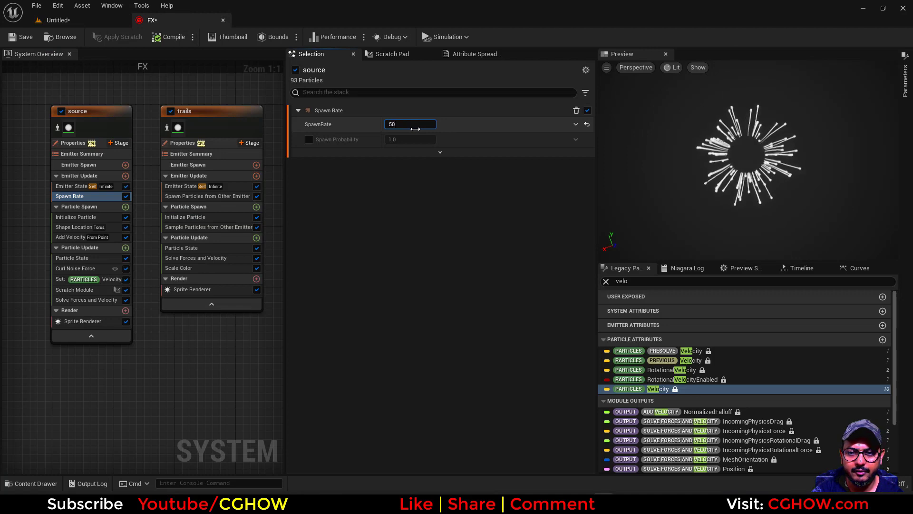
type("0")
key("Return")
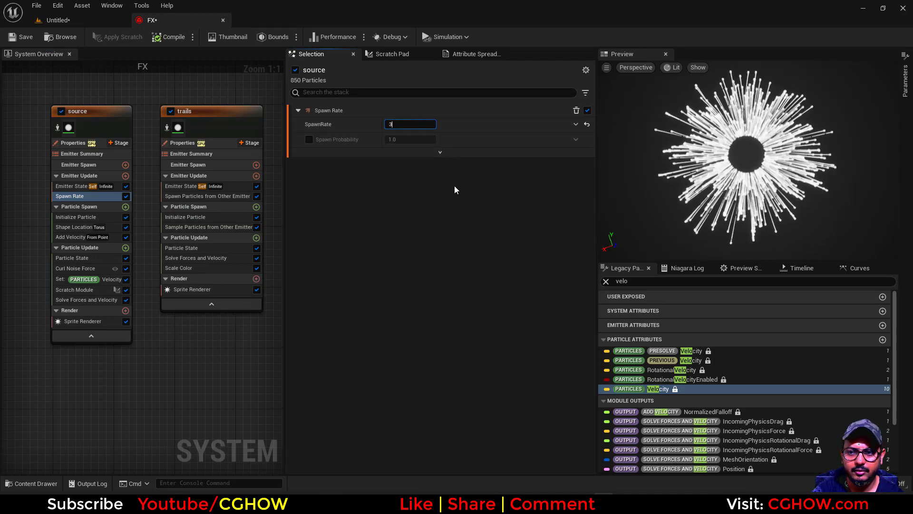
left_click(73, 19)
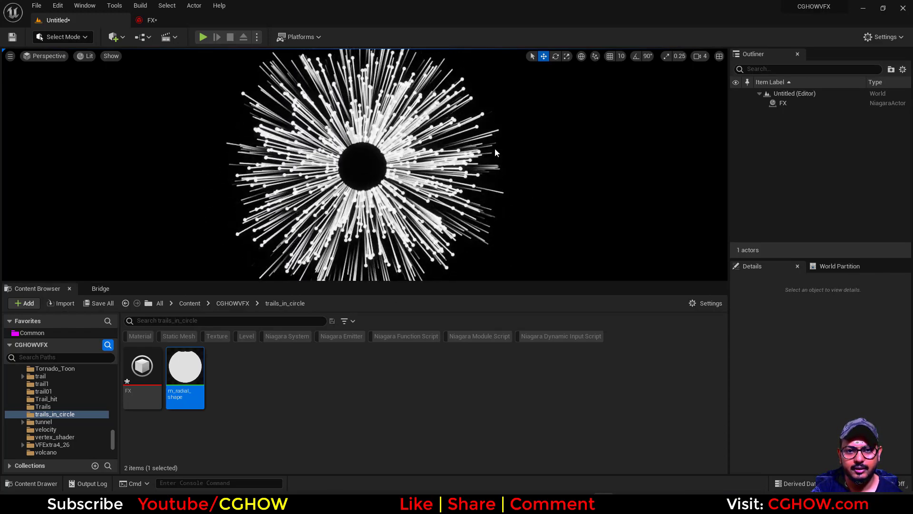
left_click(152, 20)
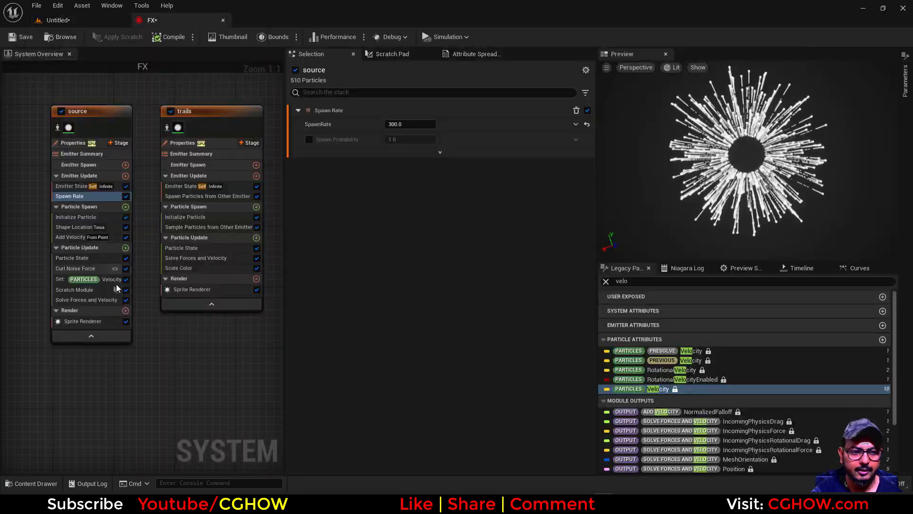
Try radius values of 1000, 200, 2000 and 1000 again in the source emitter's Scratch Module.
left_click(76, 290)
left_click(419, 187)
type("1000")
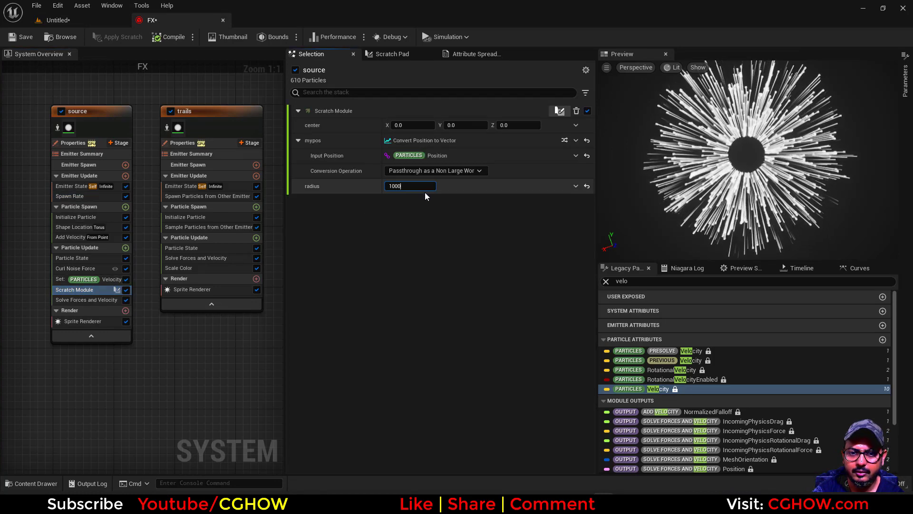
key("Return")
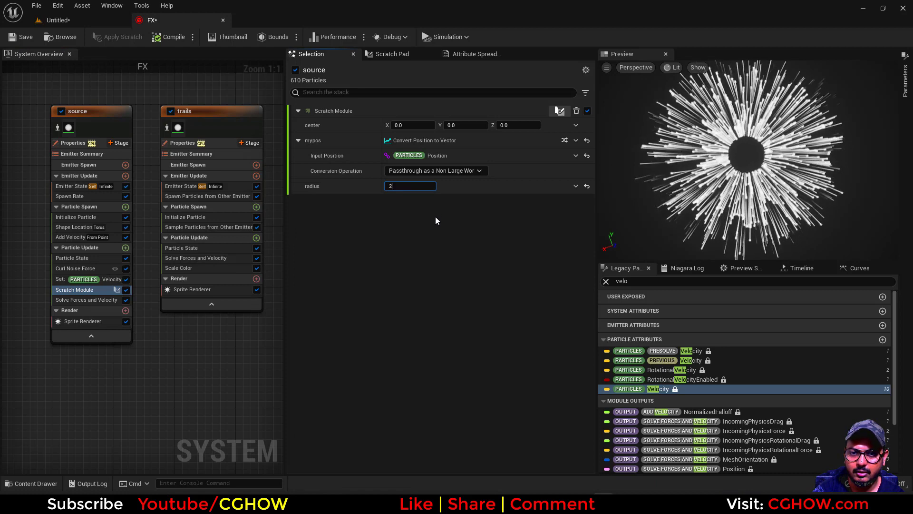
type("200")
key("Return")
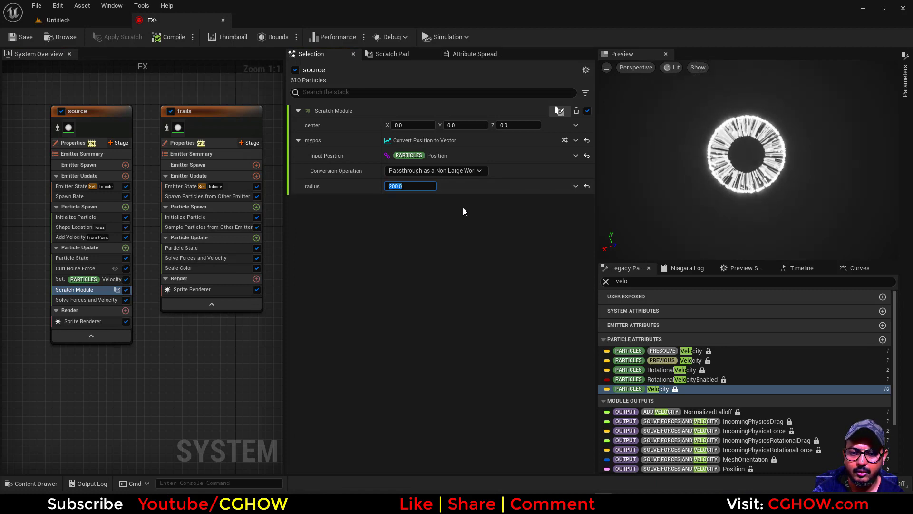
type("2000")
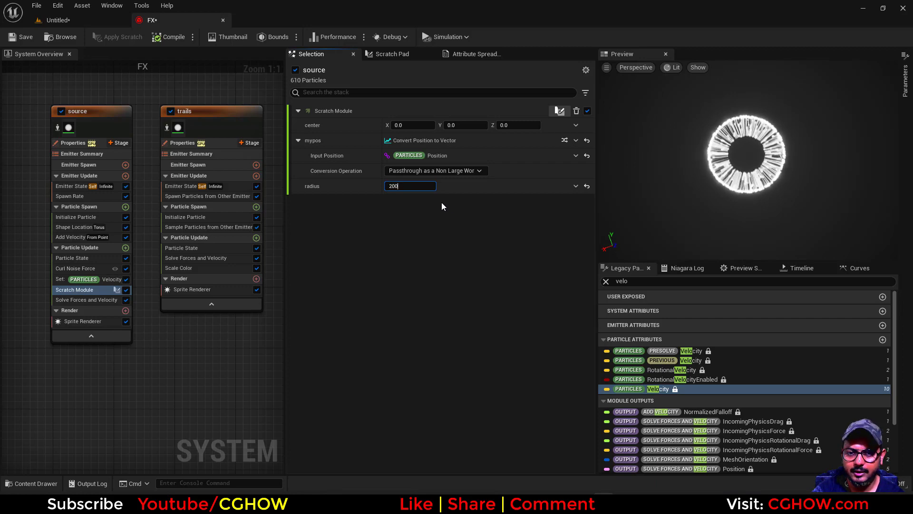
key("Return")
type("1000")
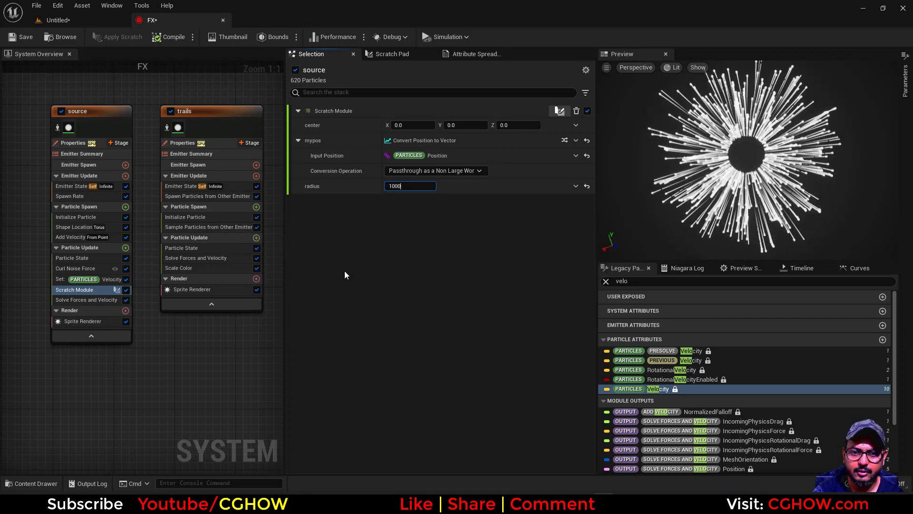
key("Return")
Try a particle lifetime of 10 in the source emitter's Initialize Particle module.
left_click(76, 217)
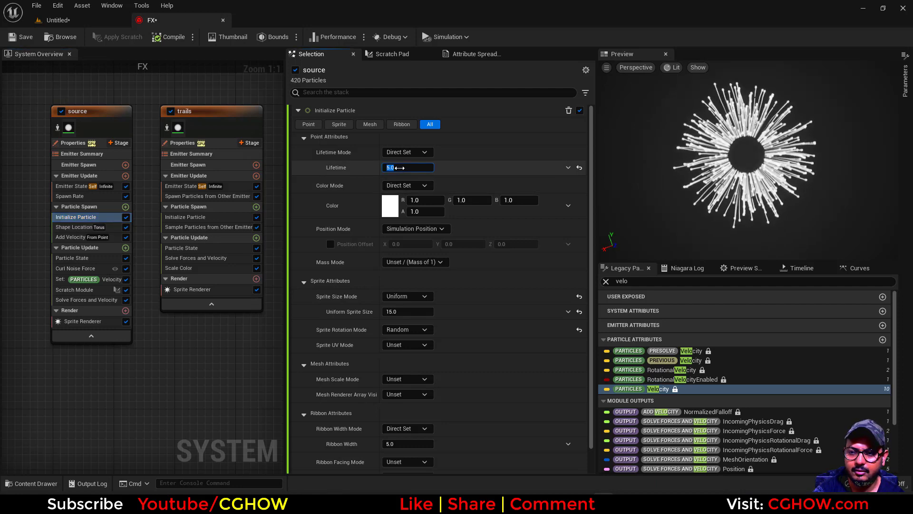
type("10")
key("Return")
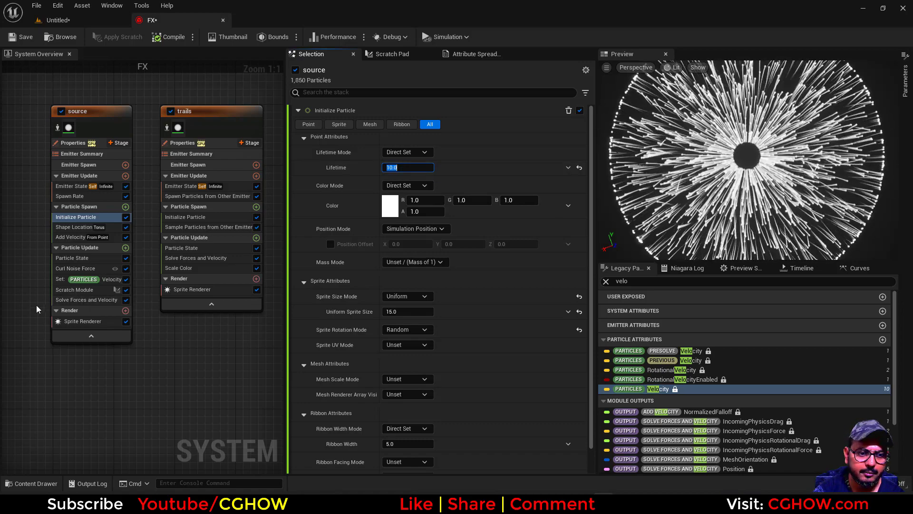
Set the radius of the source emitter's Scratch Module to 600.
left_click(76, 290)
left_click(412, 186)
type("600")
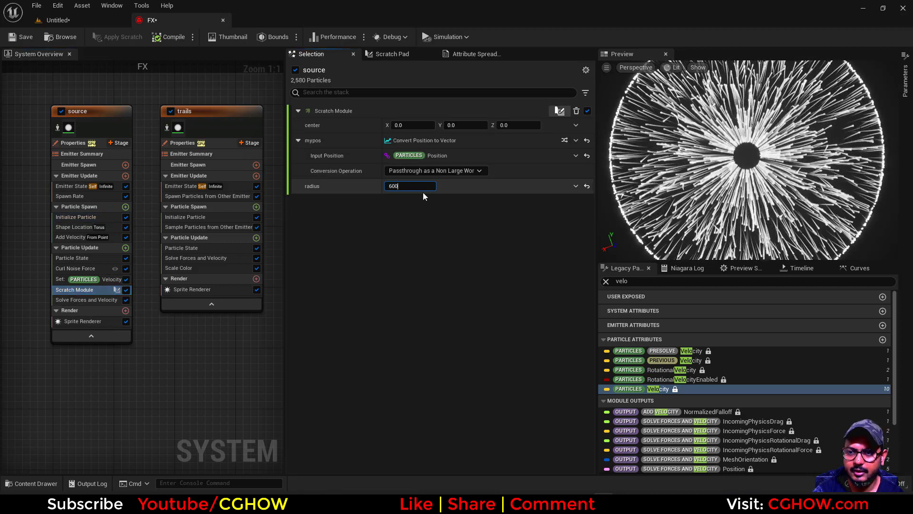
key("Return")
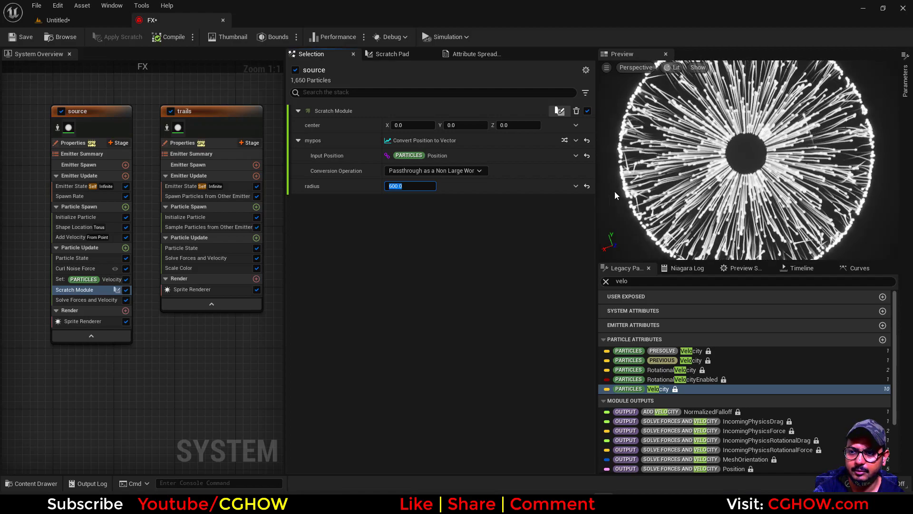
In the source emitter's Initialize Particle, try a lifetime of 6, set it to 5, and check the effect in the Untitled level.
left_click(76, 217)
left_click(410, 168)
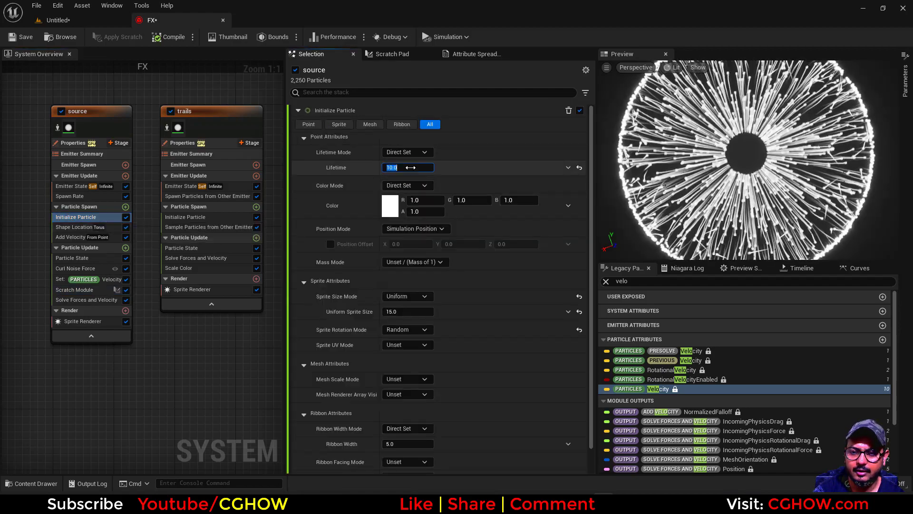
type("6")
key("Return")
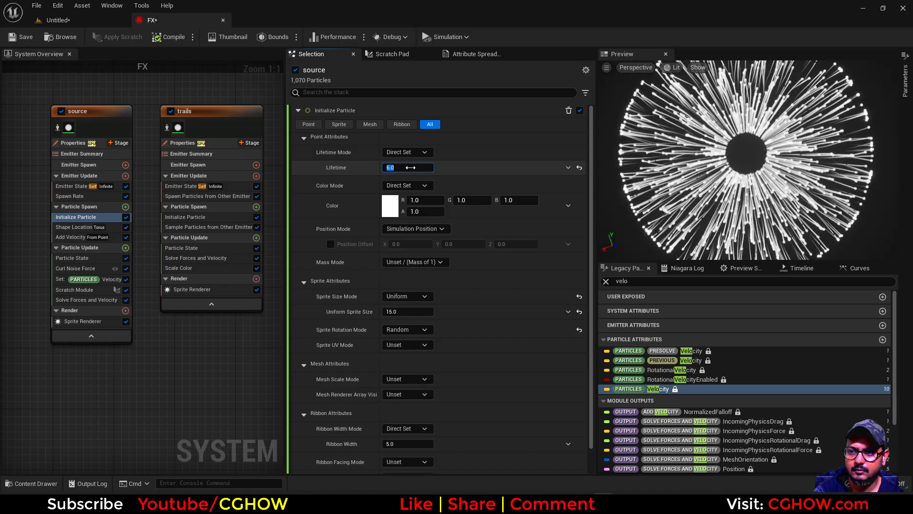
type("5")
key("Return")
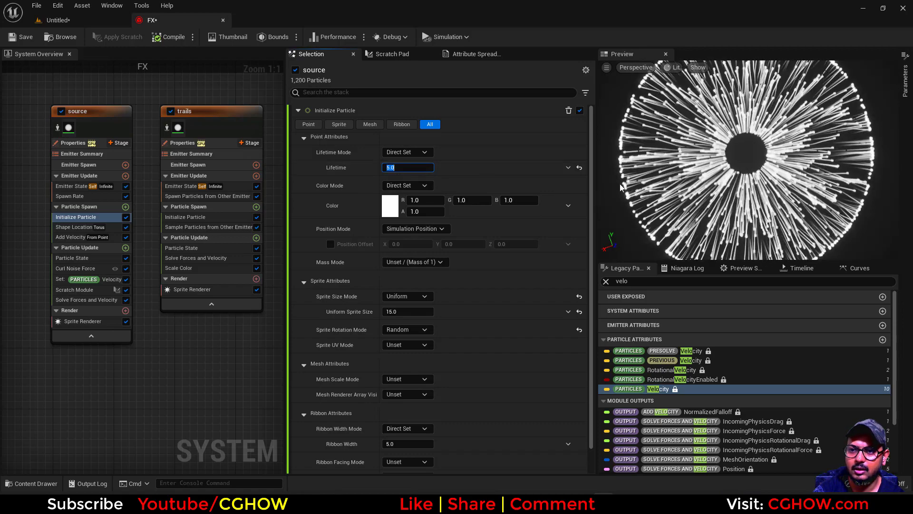
left_click(82, 21)
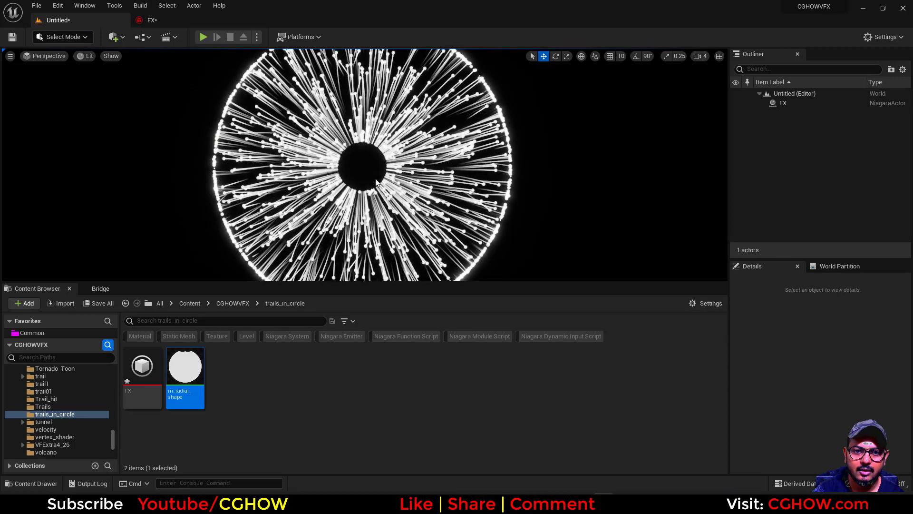
left_click(146, 21)
Set the scale curve of the source emitter's Curl Noise Force to 500.
left_click(405, 168)
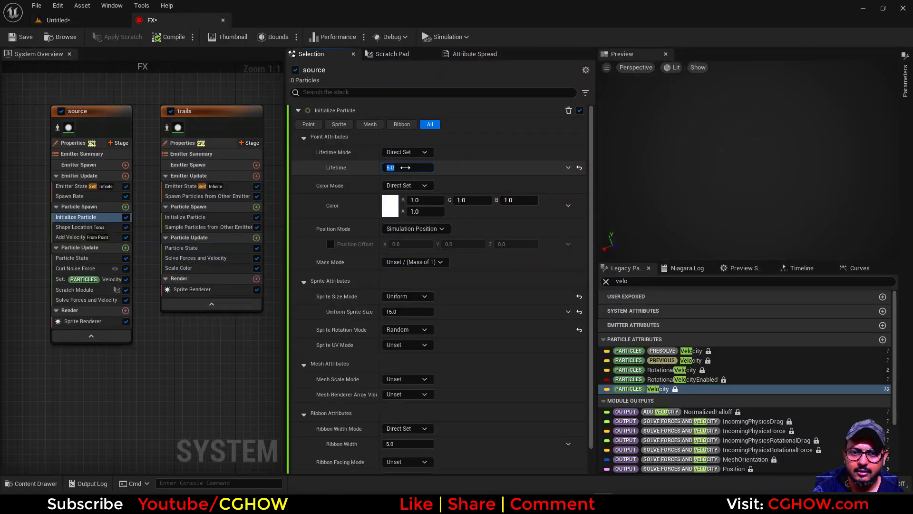
left_click(95, 269)
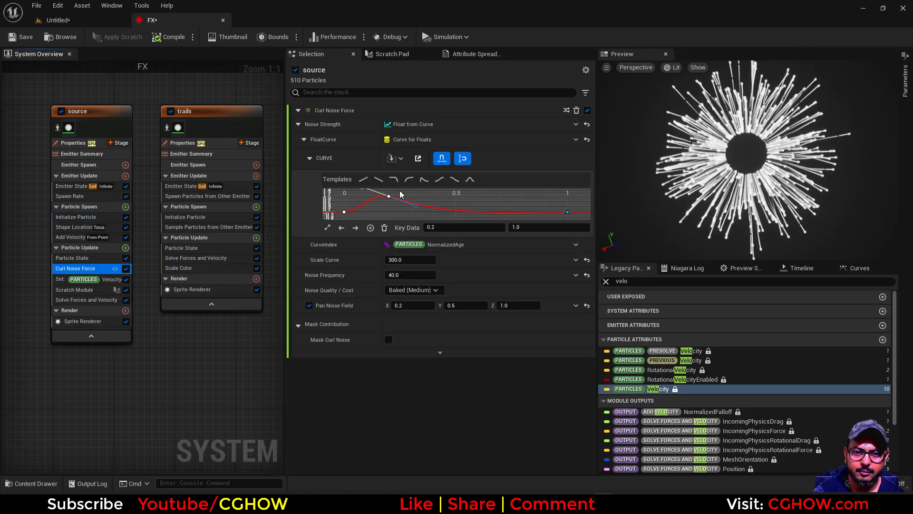
left_click(410, 260)
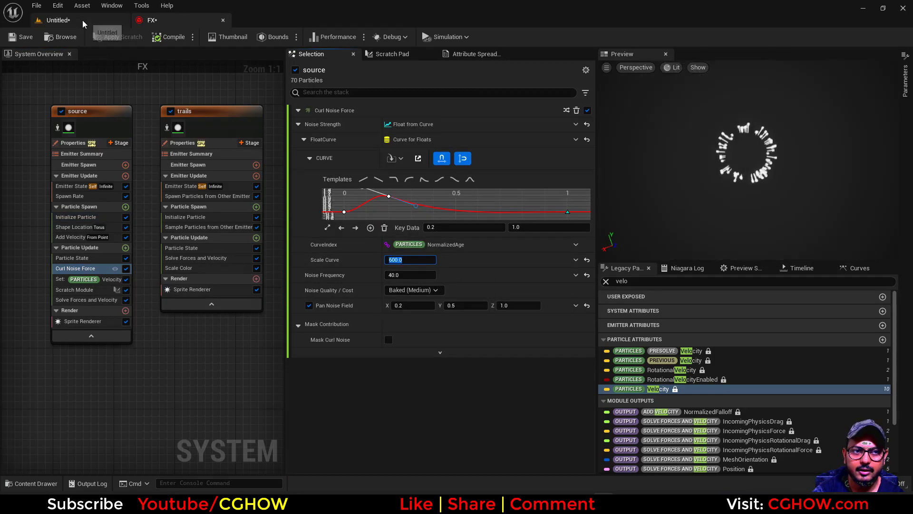
Set the noise frequency of the source emitter's Curl Noise Force to 80 and check the effect in the Untitled level.
left_click(57, 20)
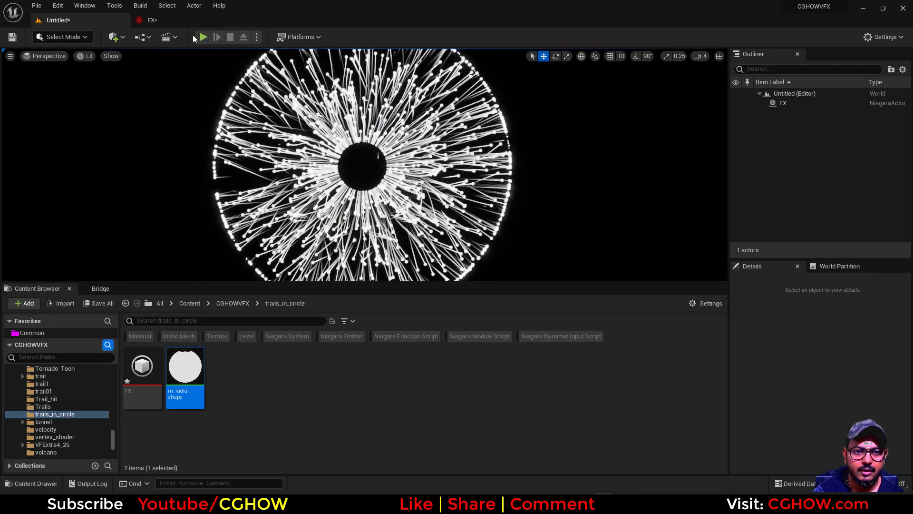
left_click(151, 20)
left_click(411, 278)
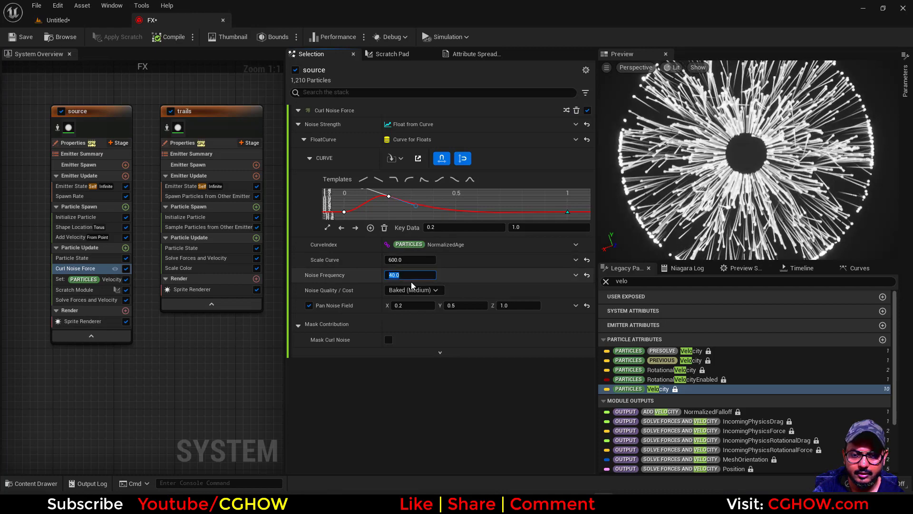
type("80")
key("Return")
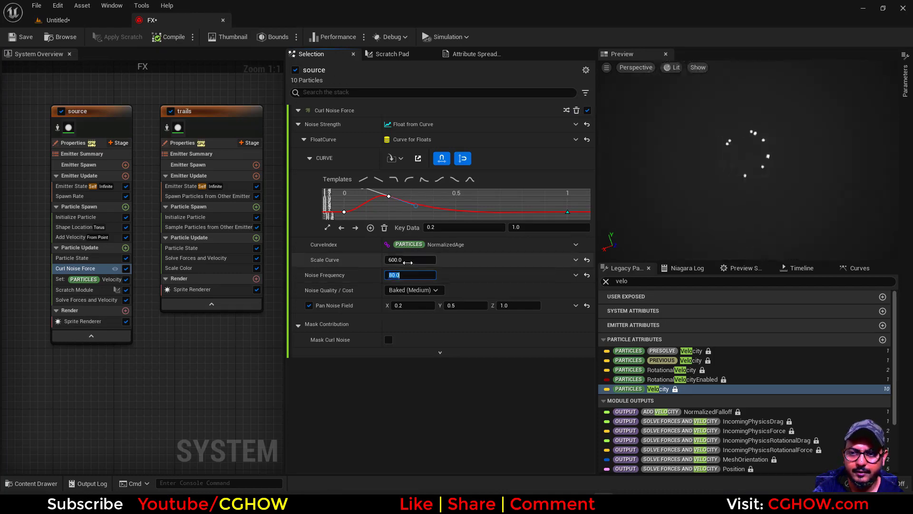
left_click(62, 21)
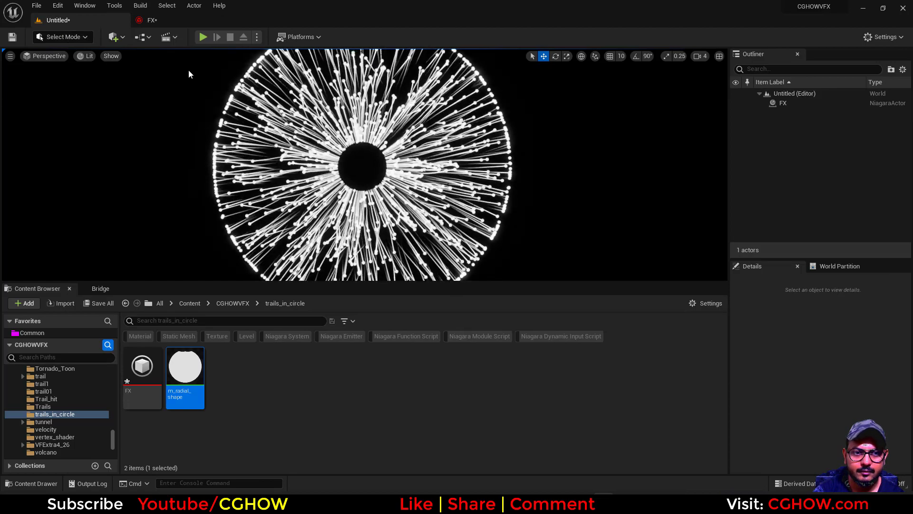
Set the particle lifetime in the source emitter's Initialize Particle module to 3 and inspect the effect in the Untitled level.
left_click(170, 23)
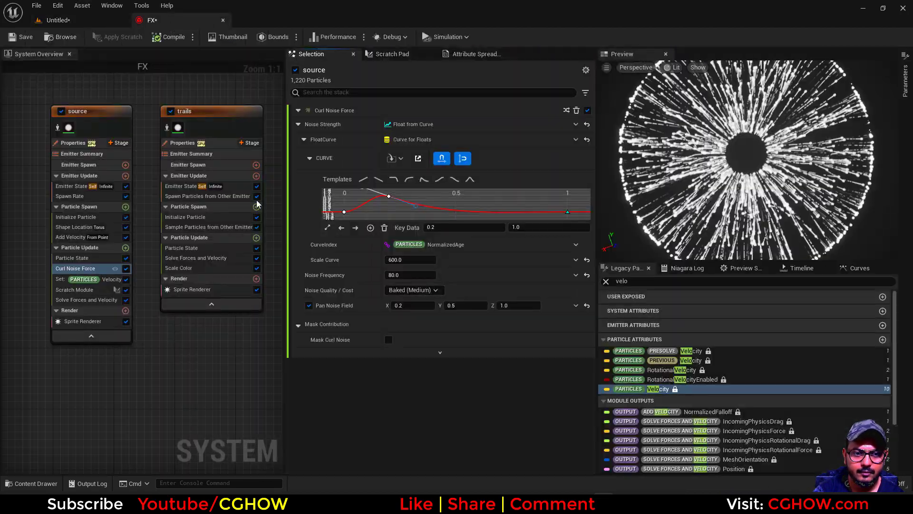
left_click(95, 216)
left_click(408, 167)
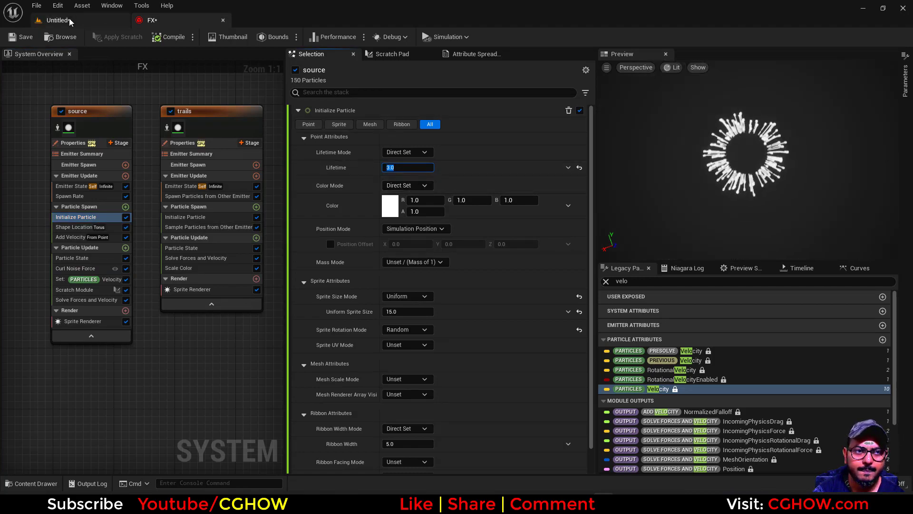
left_click(57, 20)
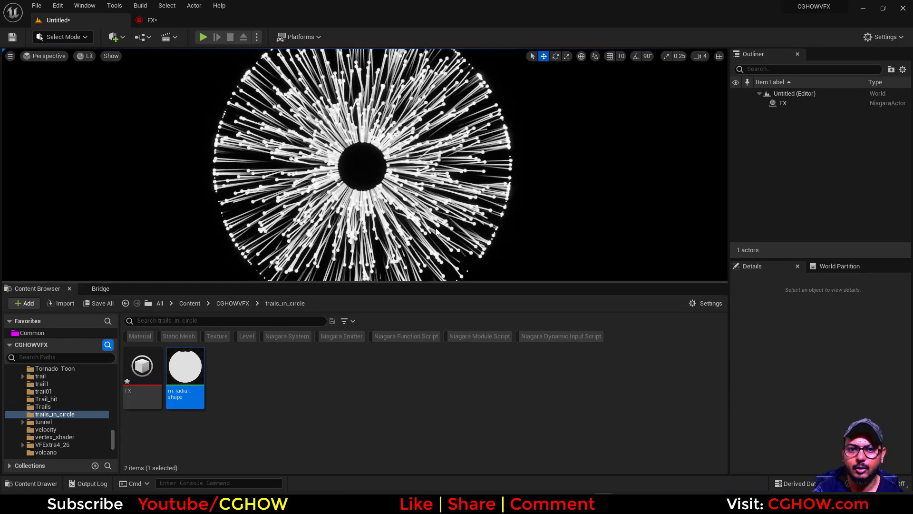
scroll(507, 173, "down", 2)
scroll(501, 218, "up", 3)
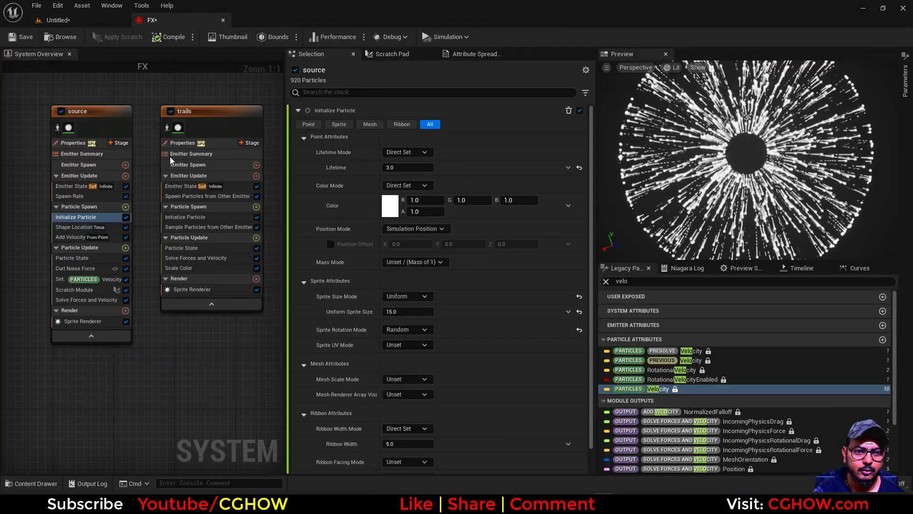
Try driving the large radius of the source emitter's torus Shape Location with a Sine input that has a bias of 100.
left_click(73, 227)
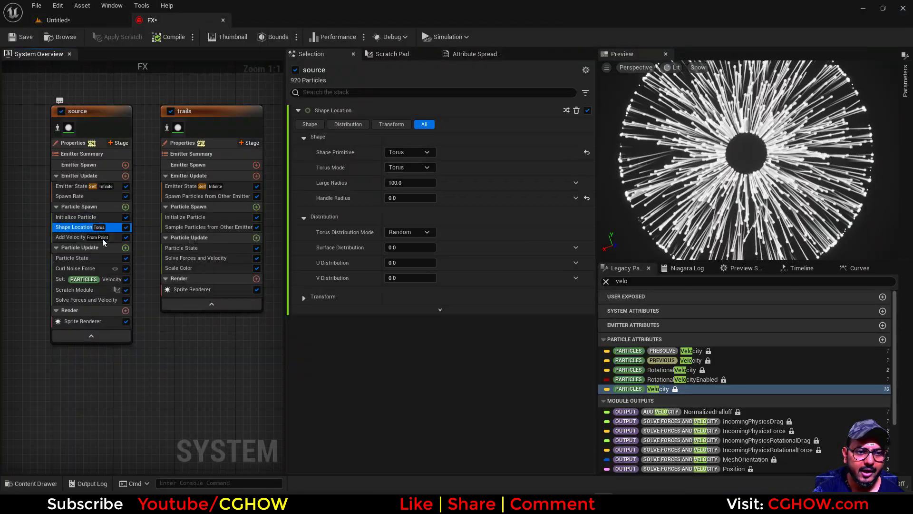
left_click(575, 183)
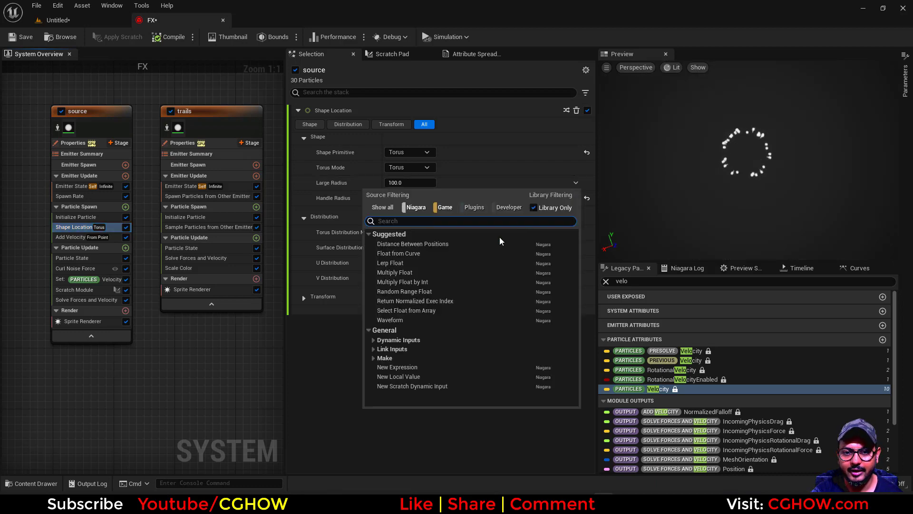
type("s")
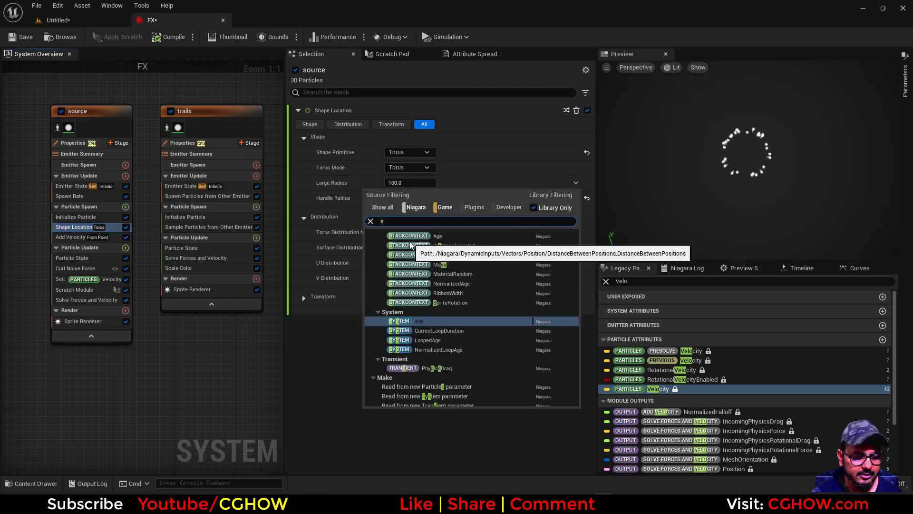
type("in")
left_click(401, 282)
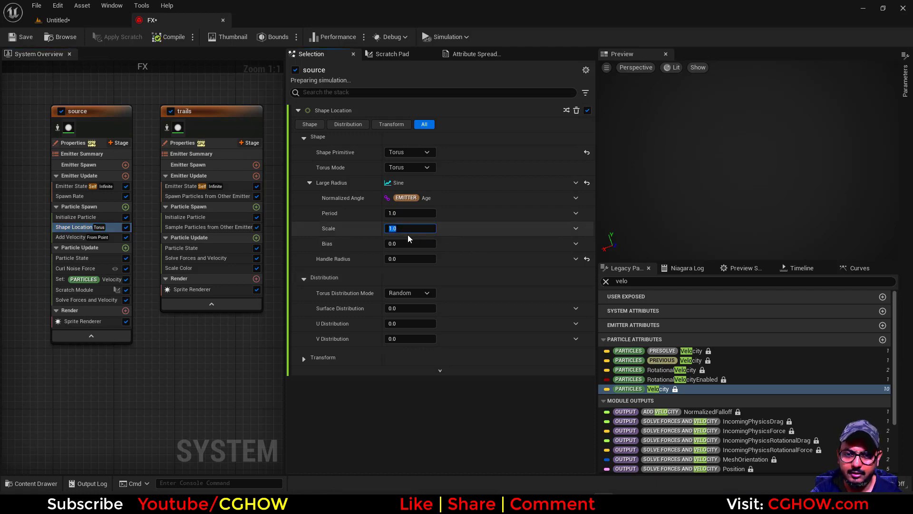
type("100")
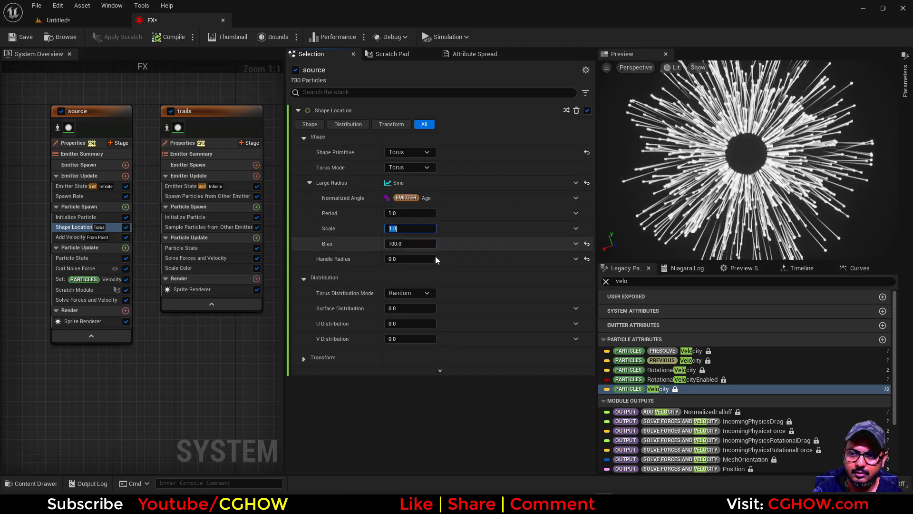
Try a sine scale of about 6.15 and period of about 1.92 against the timeline, and reset the torus's large radius to its default.
left_click(796, 269)
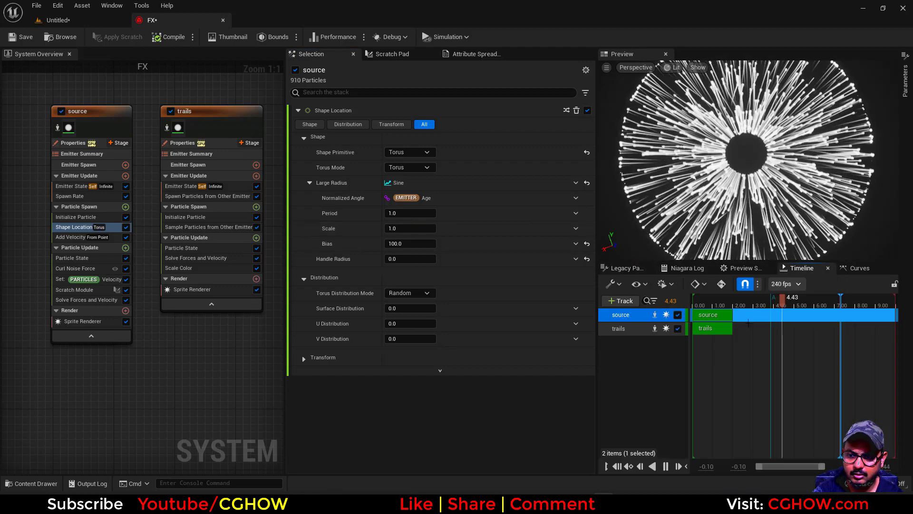
left_click_drag(410, 228, 413, 228)
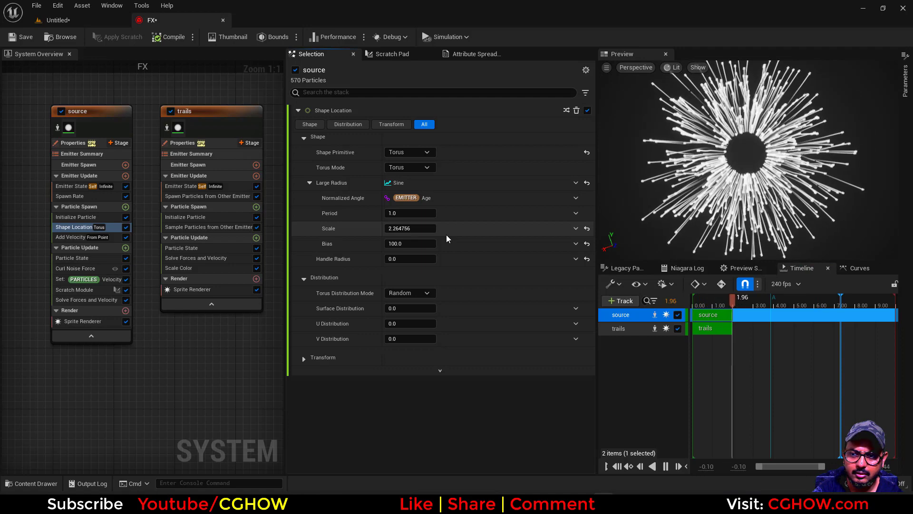
left_click_drag(410, 213, 431, 213)
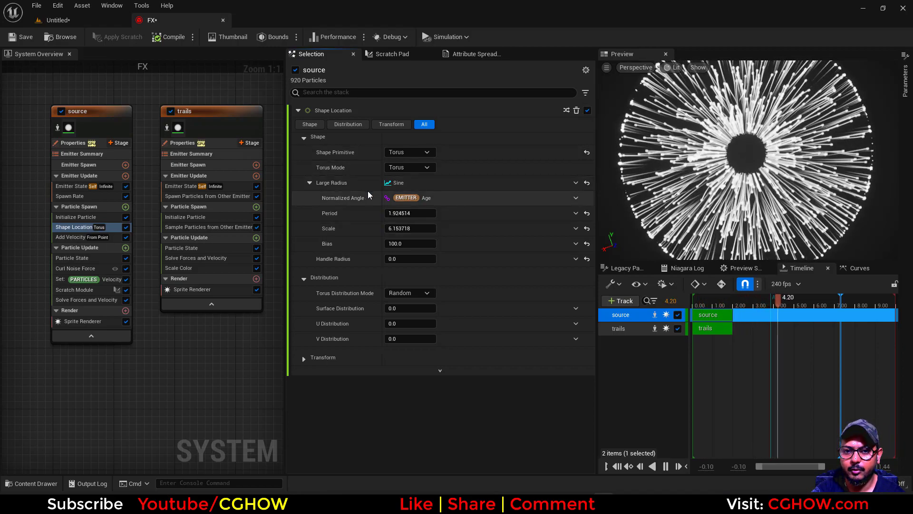
left_click(587, 182)
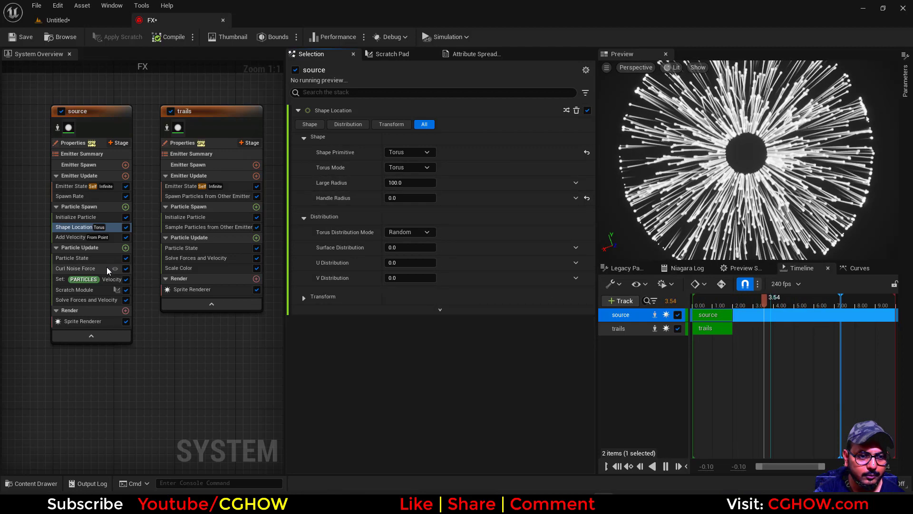
Try adding a Set Particles Position module before the source emitter's Curl Noise Force, driven by Add Vector to Position.
left_click(118, 128)
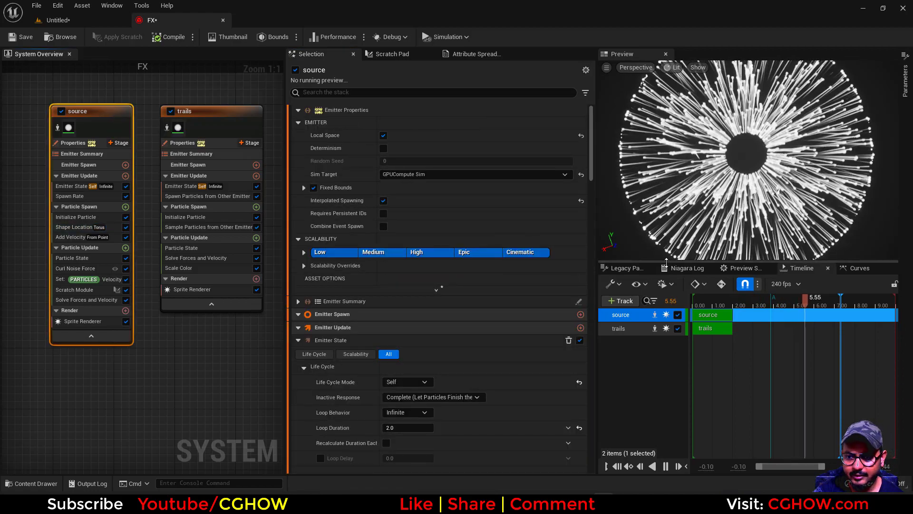
left_click(626, 267)
type("p")
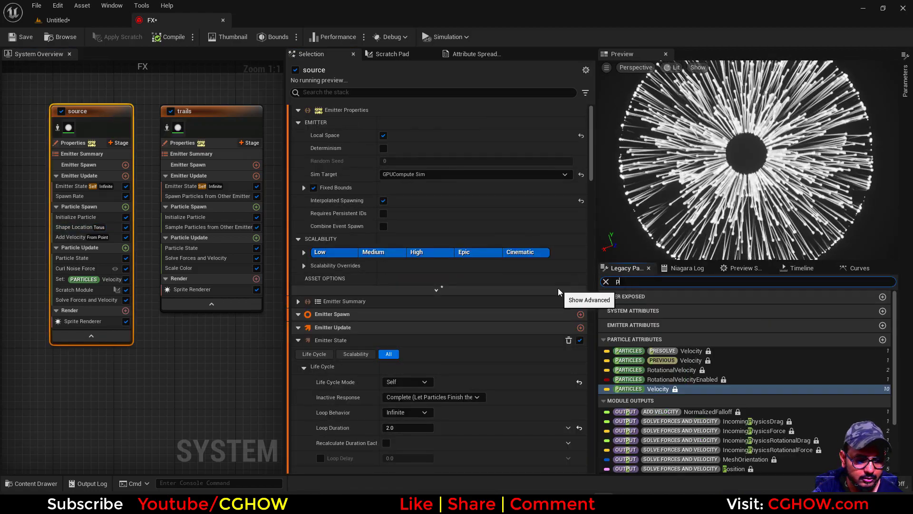
type("os")
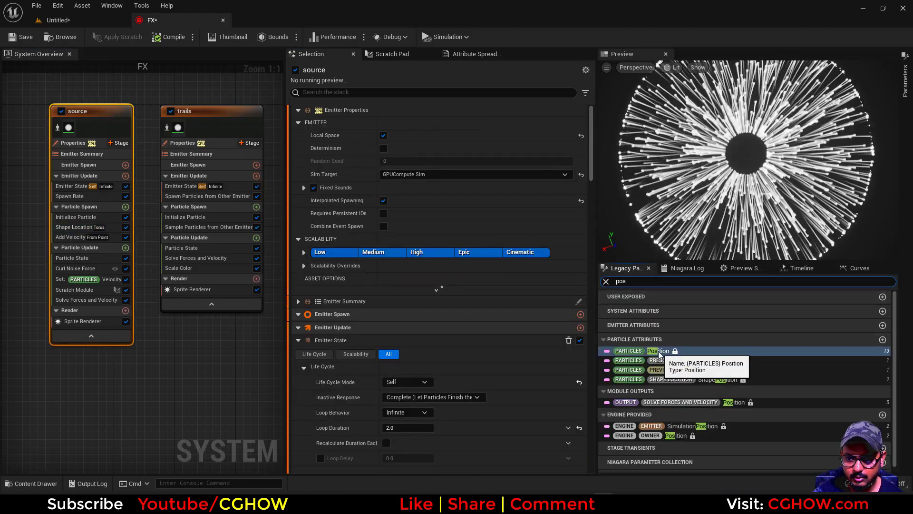
left_click_drag(659, 354, 84, 264)
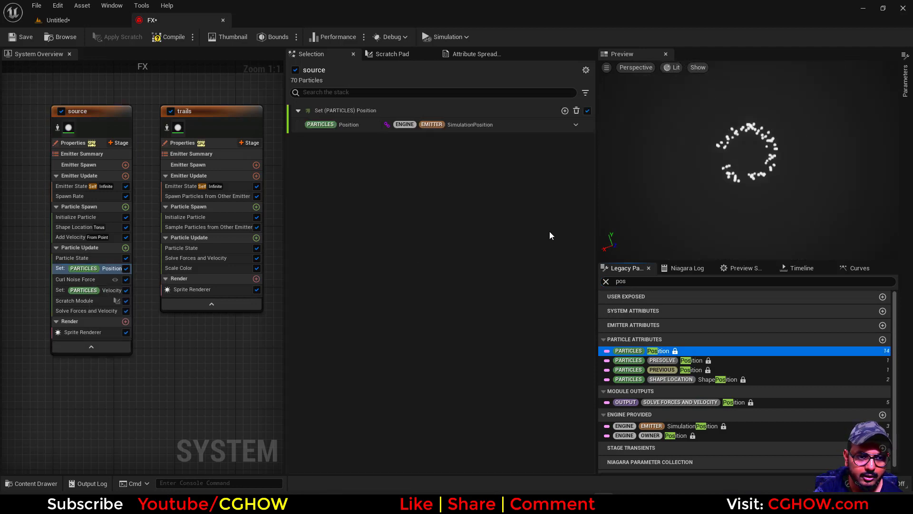
left_click(575, 124)
type("add")
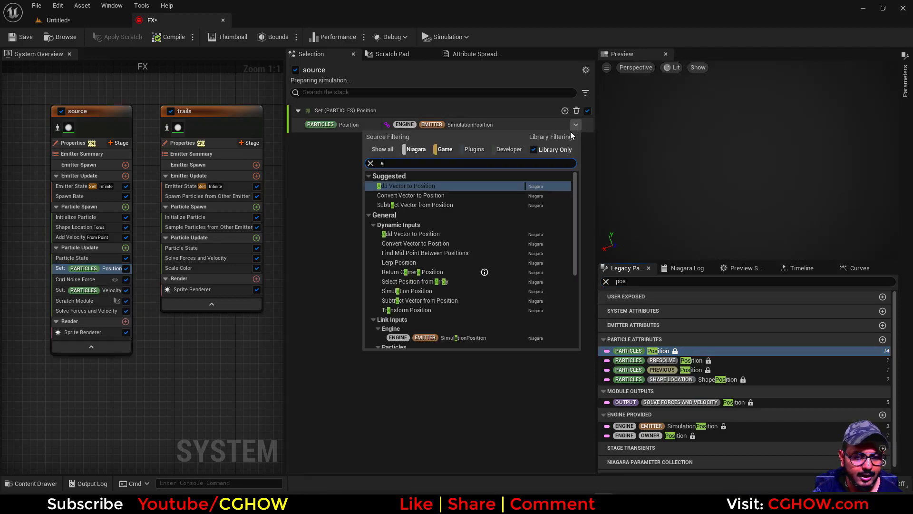
left_click(415, 188)
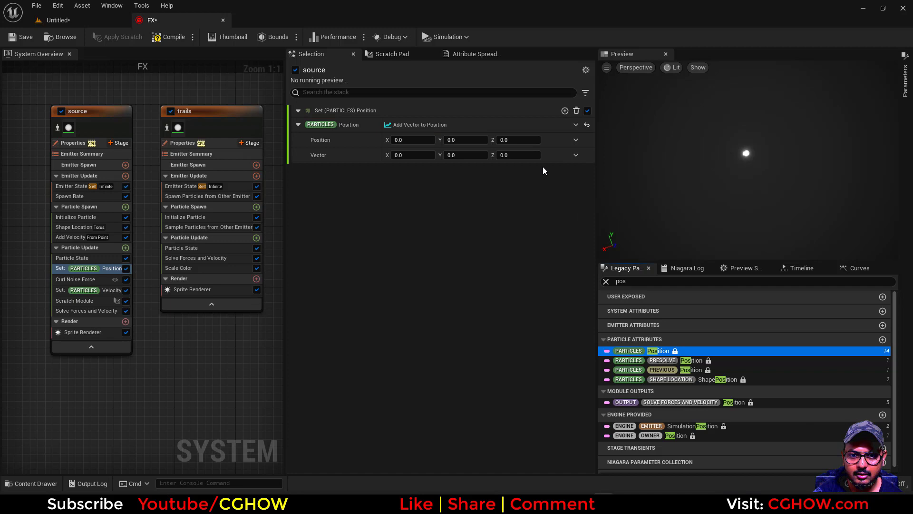
Try Convert Position to Vector as the vector of the Set Position module, with Particles Initial Position as its input.
left_click(575, 156)
type("ini")
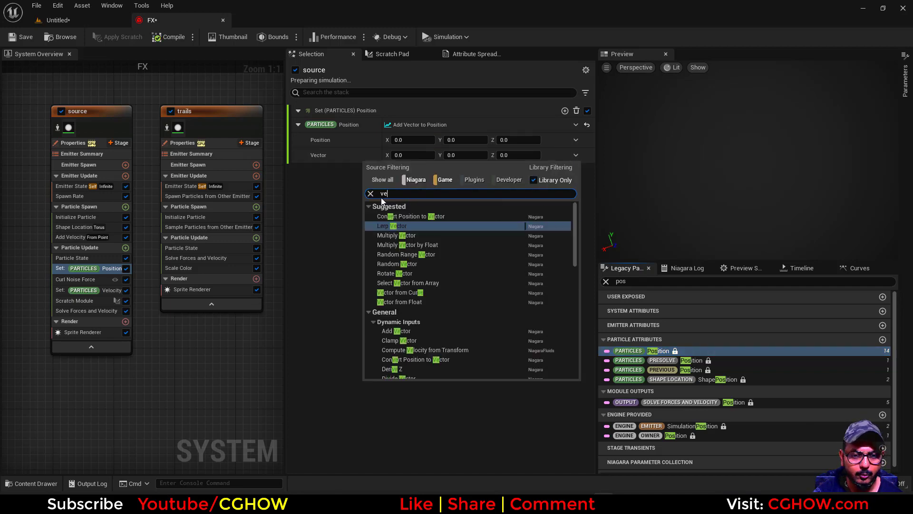
left_click(424, 216)
left_click(575, 169)
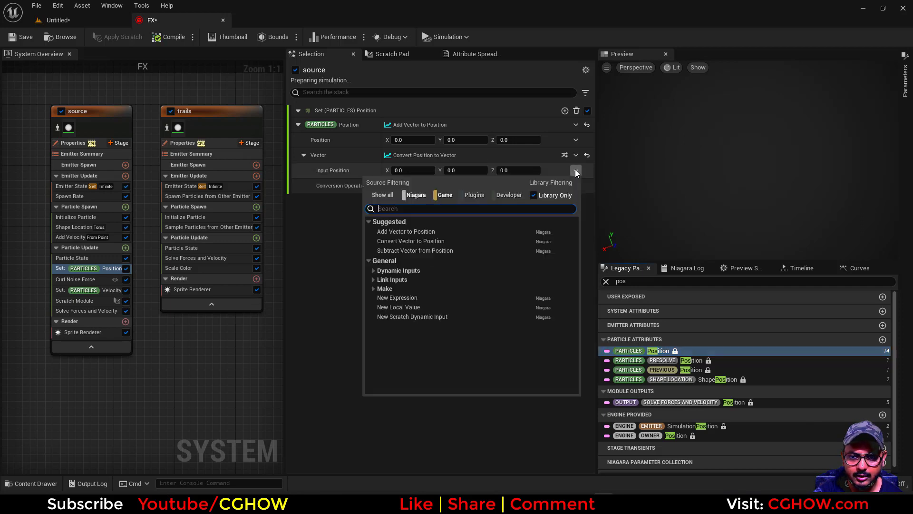
type("ini")
left_click(449, 239)
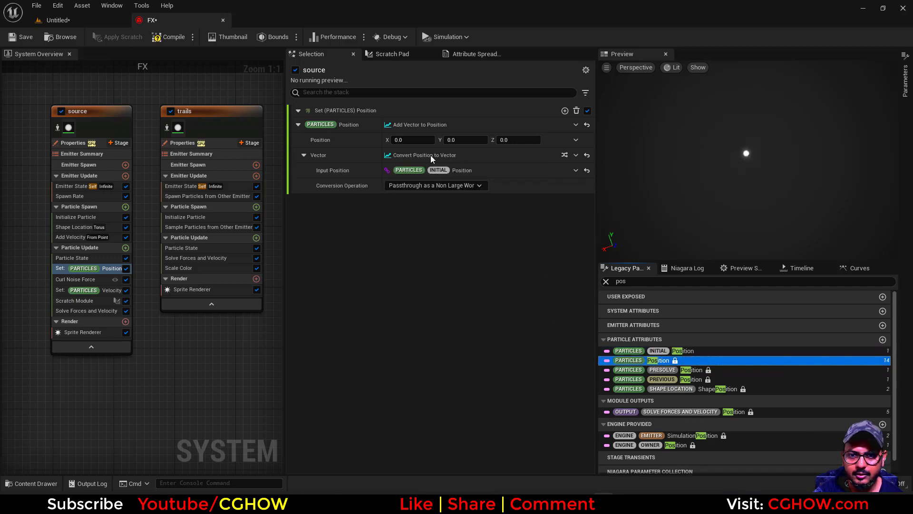
Try a nested Add Vector to Position as the position input of the Set Position module.
left_click(576, 139)
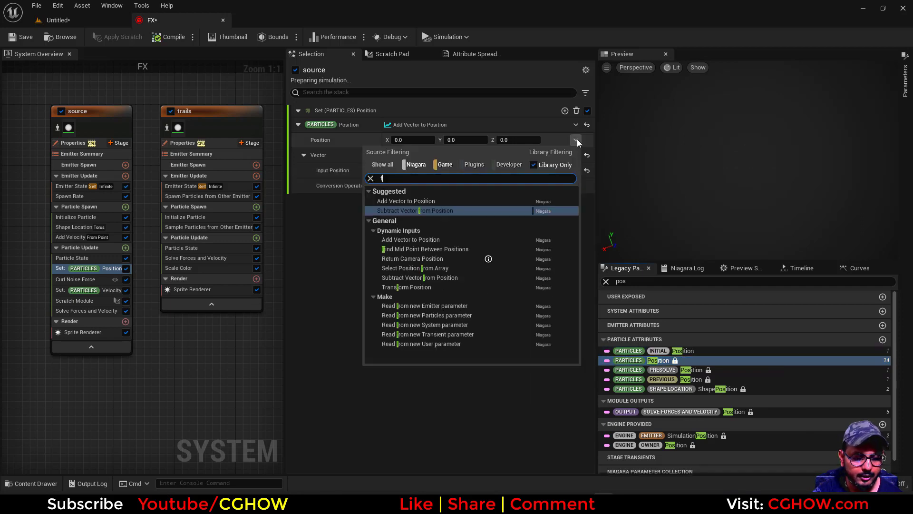
type("flo")
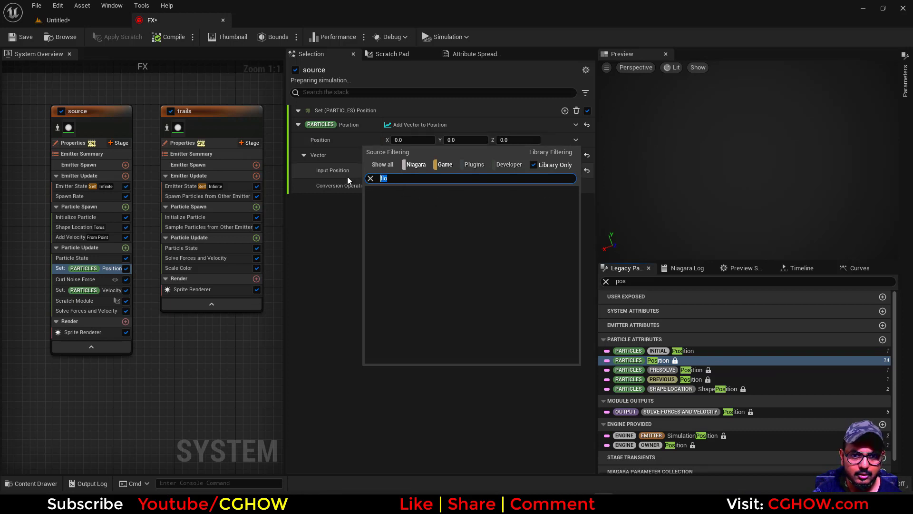
key("BackSpace")
type("flo")
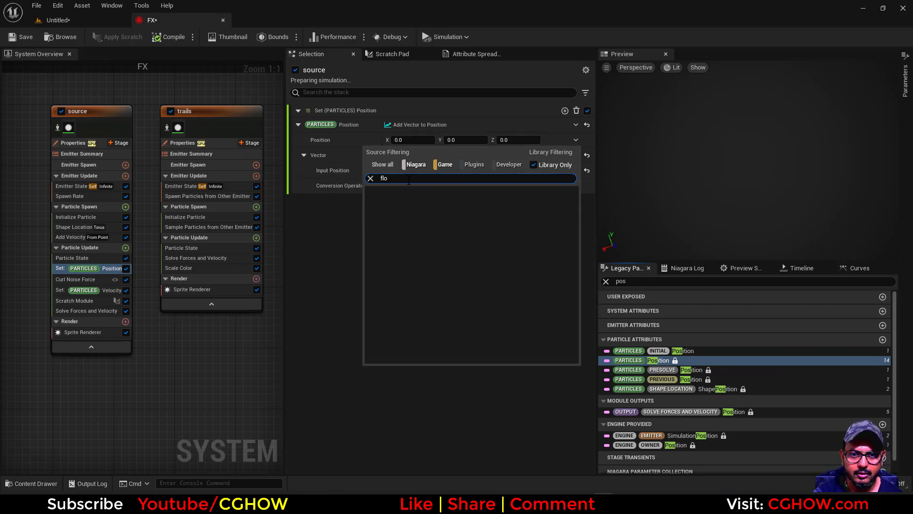
type("vec")
left_click(404, 200)
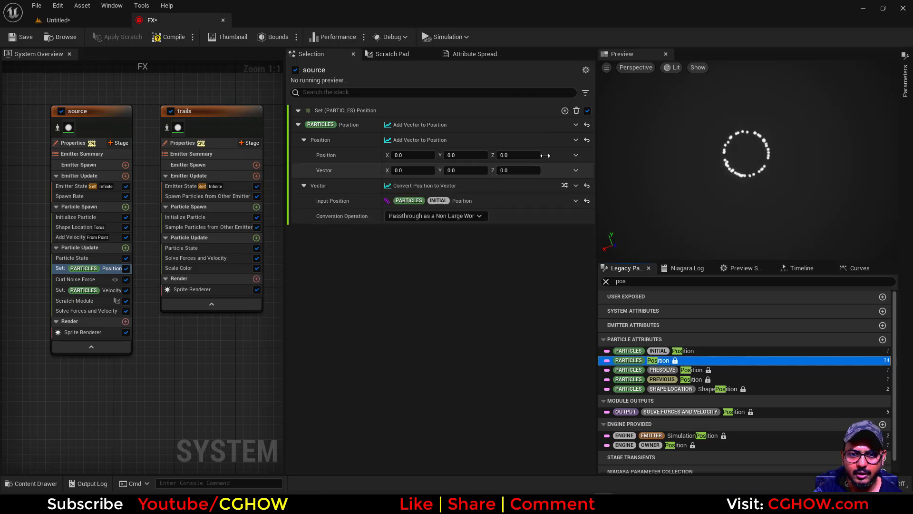
Try a Vector from Float of about 60.29 as the nested vector, and delete the Set Position module from the source emitter.
left_click(575, 157)
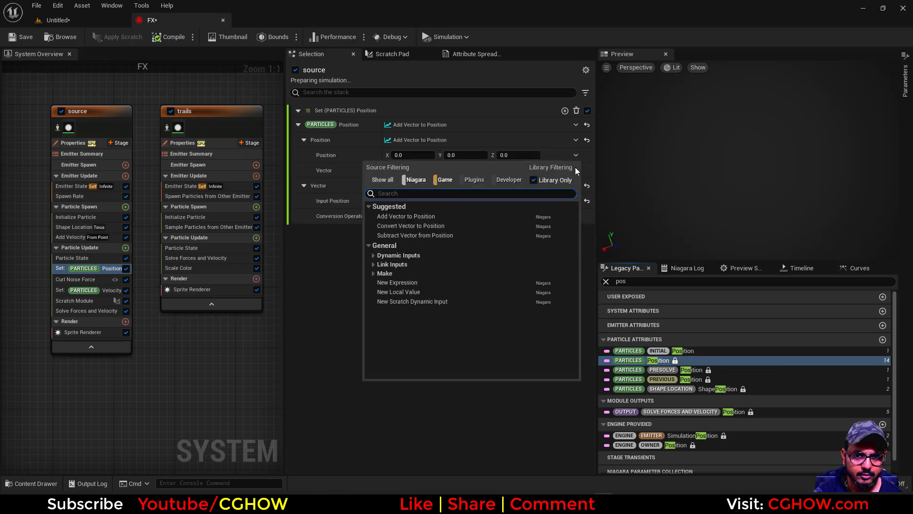
left_click(566, 152)
left_click(576, 171)
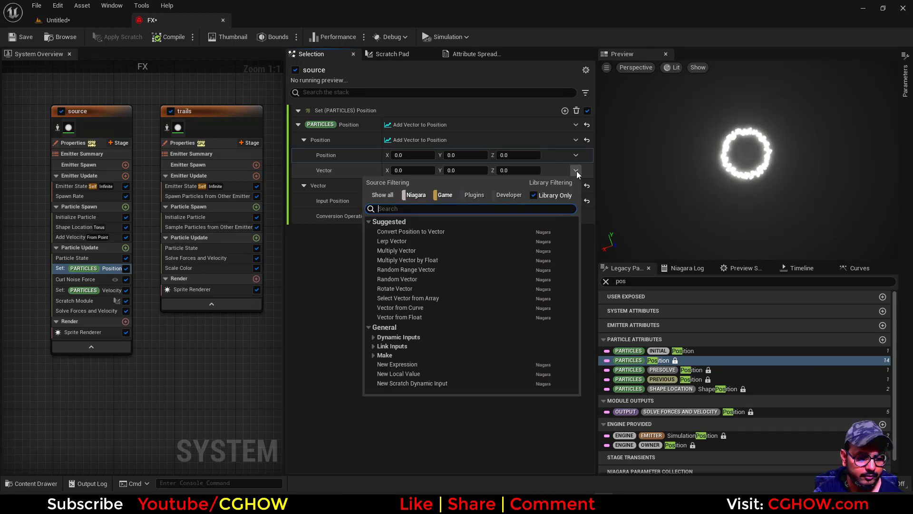
type("float")
left_click(421, 236)
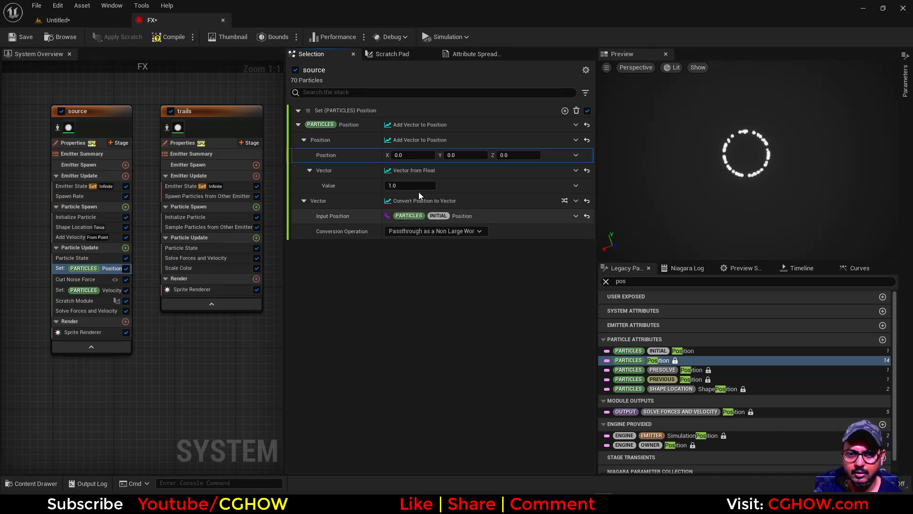
left_click(795, 267)
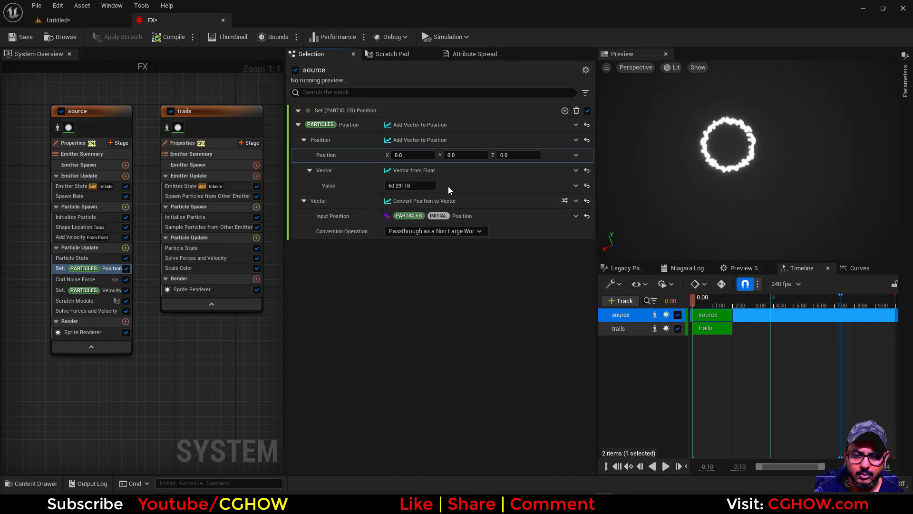
left_click(114, 270)
key("Delete")
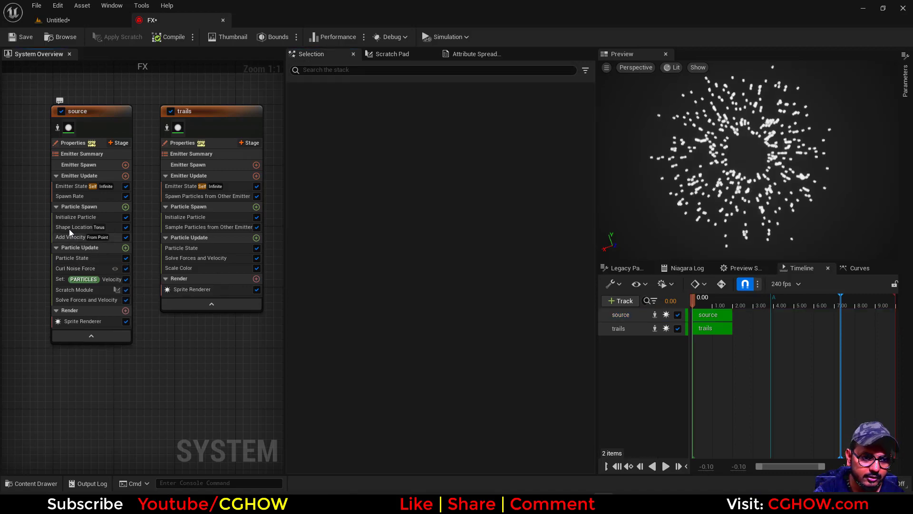
Drive the Large Radius of the source emitter's torus Shape Location with a Sine input, using period 0.2 and scale 100.
left_click(69, 227)
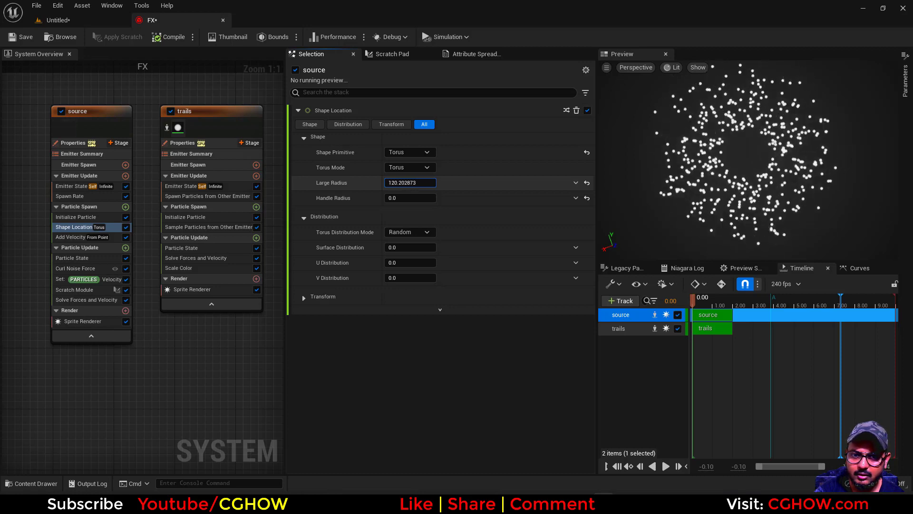
left_click(575, 183)
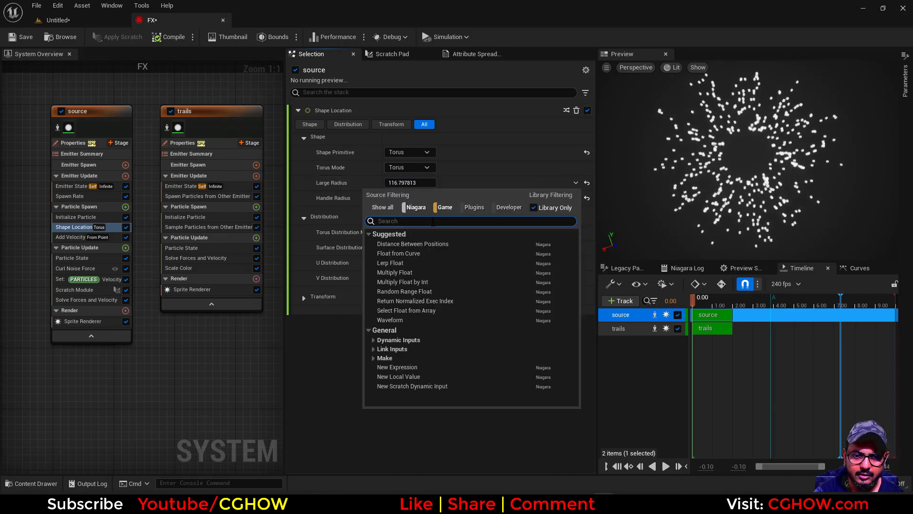
type("sine")
left_click(398, 273)
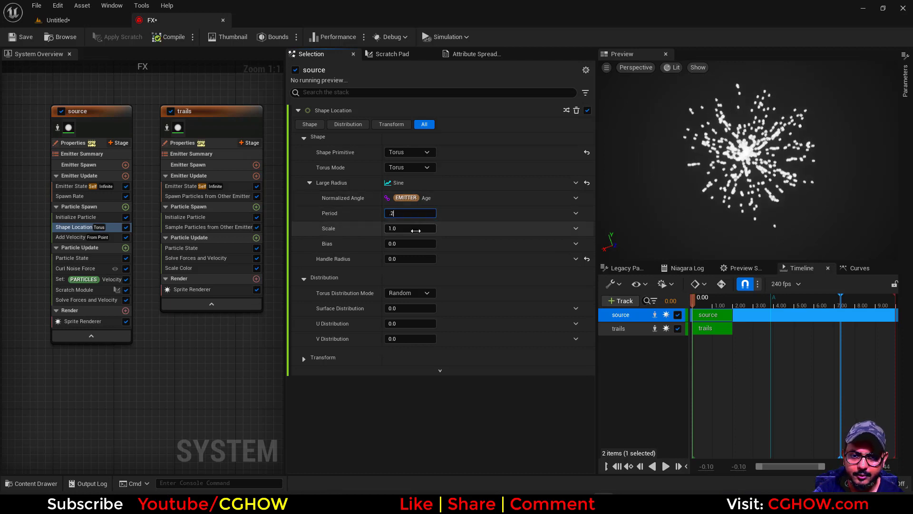
type("100")
key("Return")
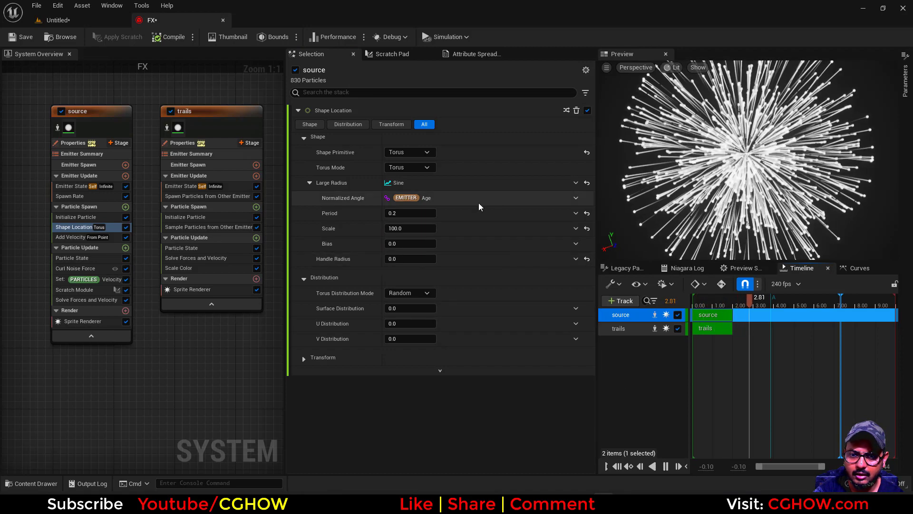
Try a bias of 100 for the Sine radius, with scales of 1 and 100.
left_click(400, 243)
type("100")
key("Return")
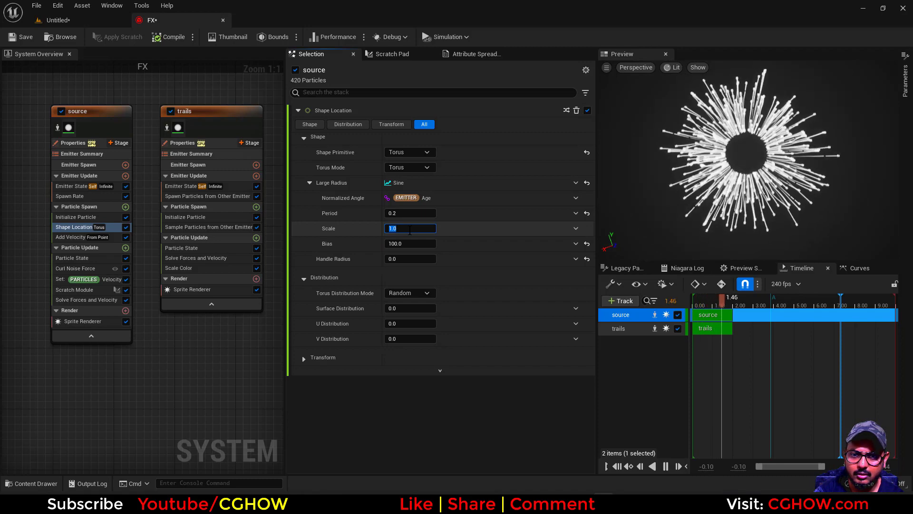
type("5")
key("Return")
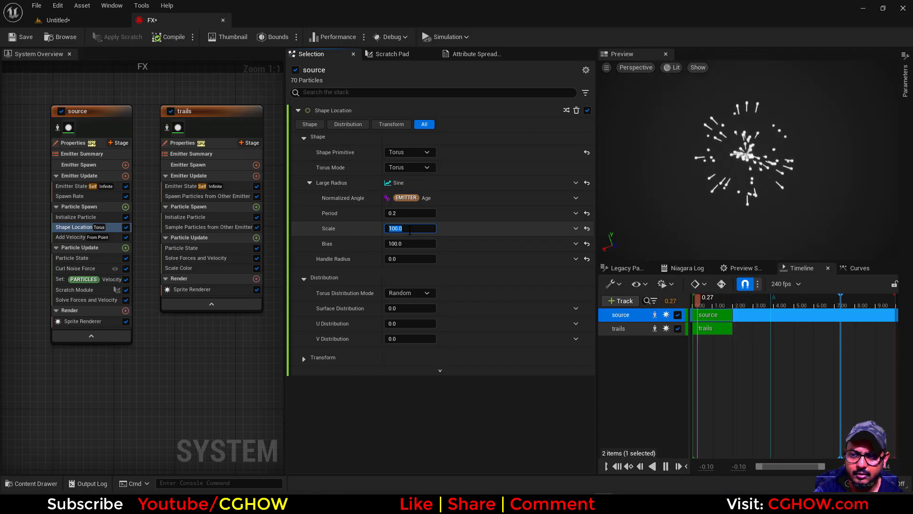
Set the Sine radius's period to 1 and its scale to 20.
left_click(406, 213)
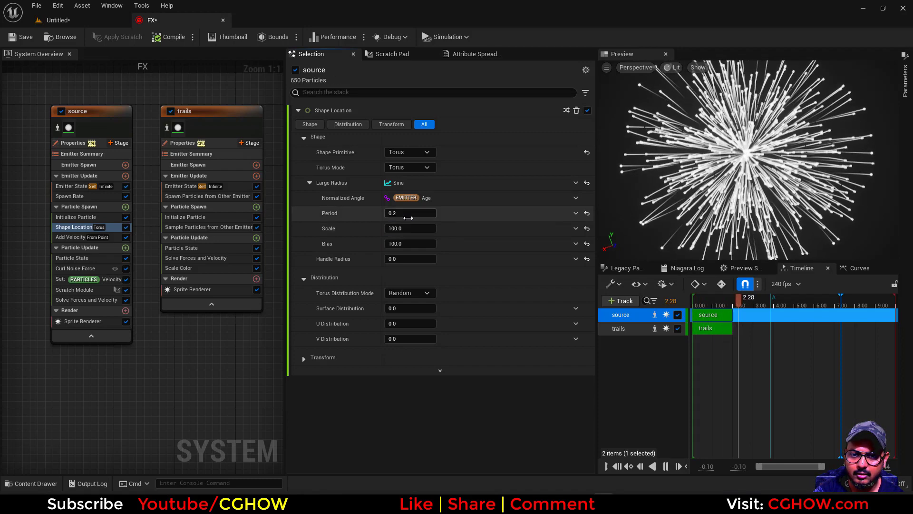
type("1")
key("Return")
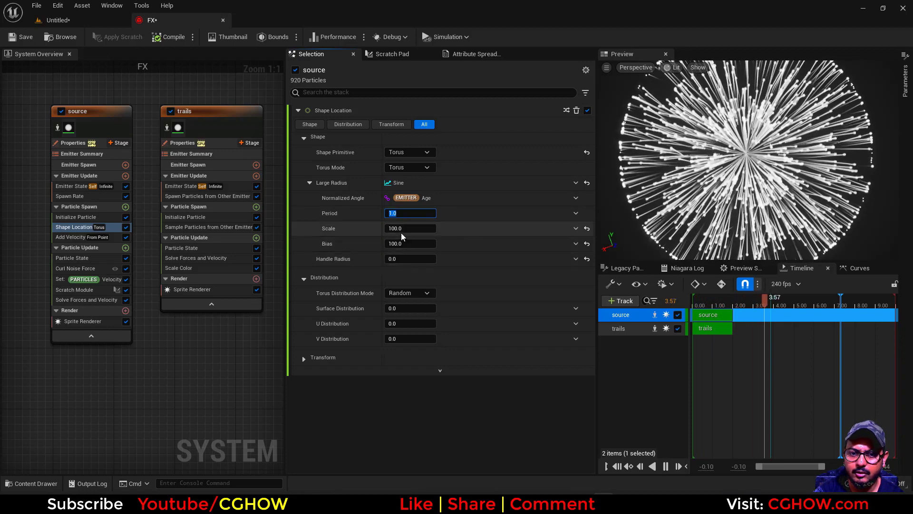
left_click(401, 230)
type("1")
key("Return")
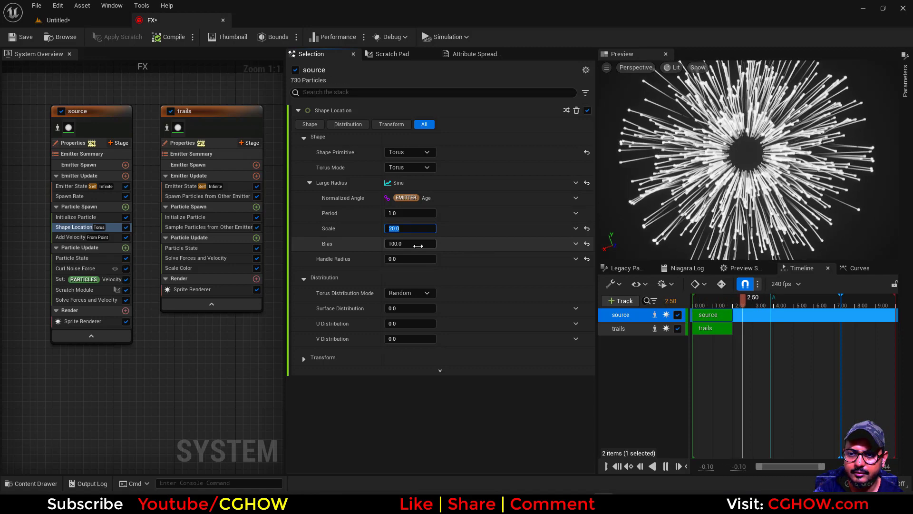
Set the Sine radius's bias to 150 and its period to 6, after trying a period of 5.
left_click(404, 214)
type("5")
key("Return")
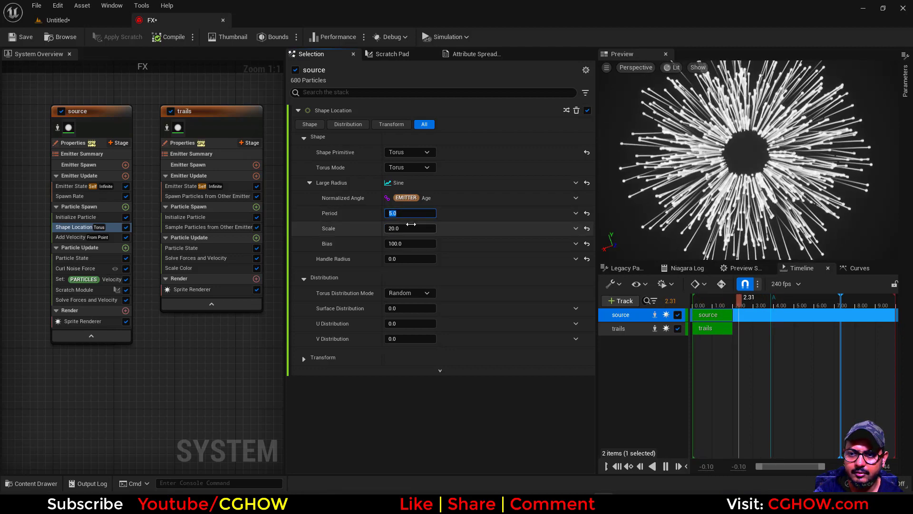
left_click(410, 244)
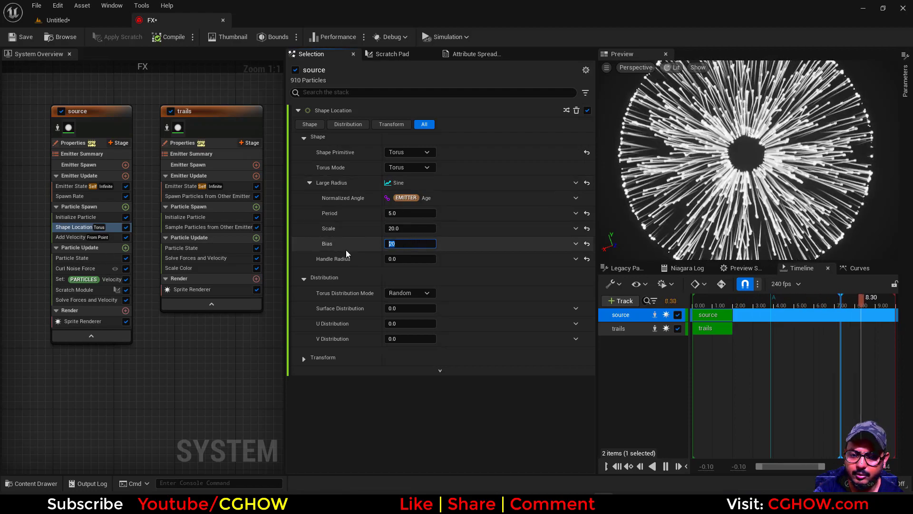
type("150")
key("Return")
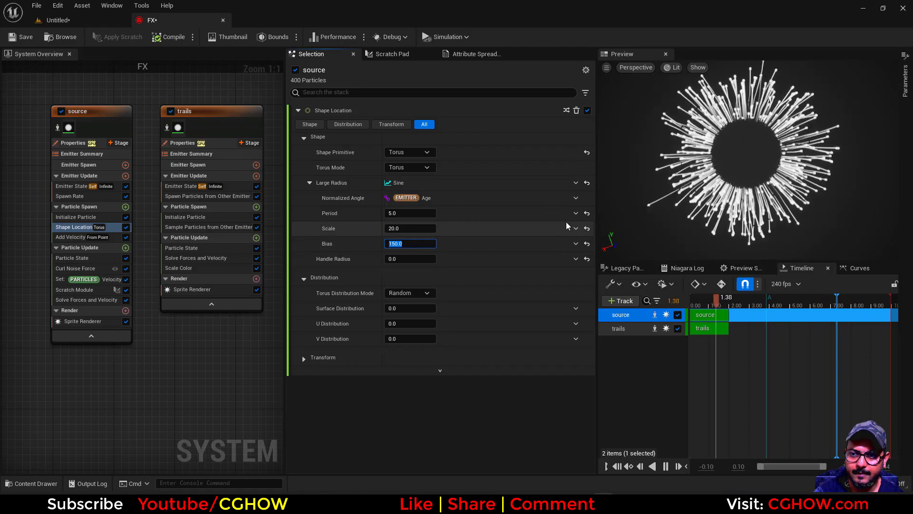
left_click(409, 213)
type("6")
key("Return")
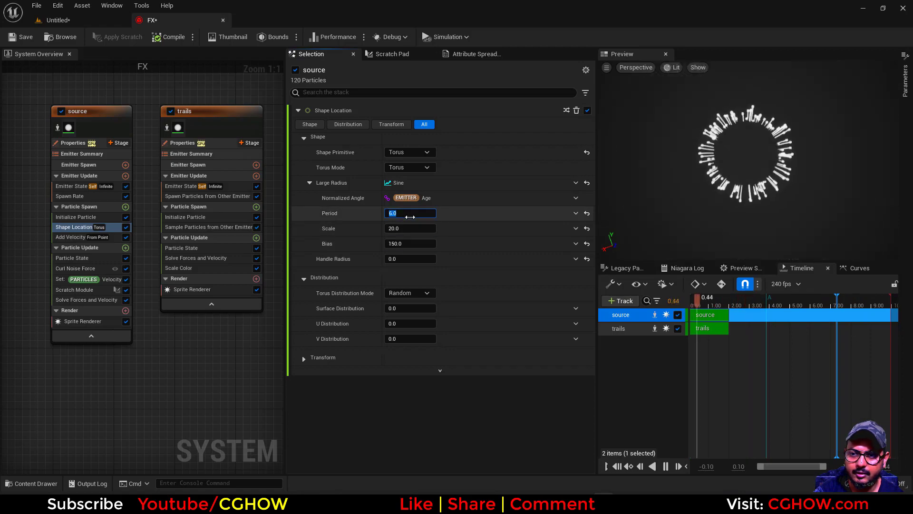
Compare the effect in the level with the Pinterest reference image, and return to the FX system.
left_click(80, 28)
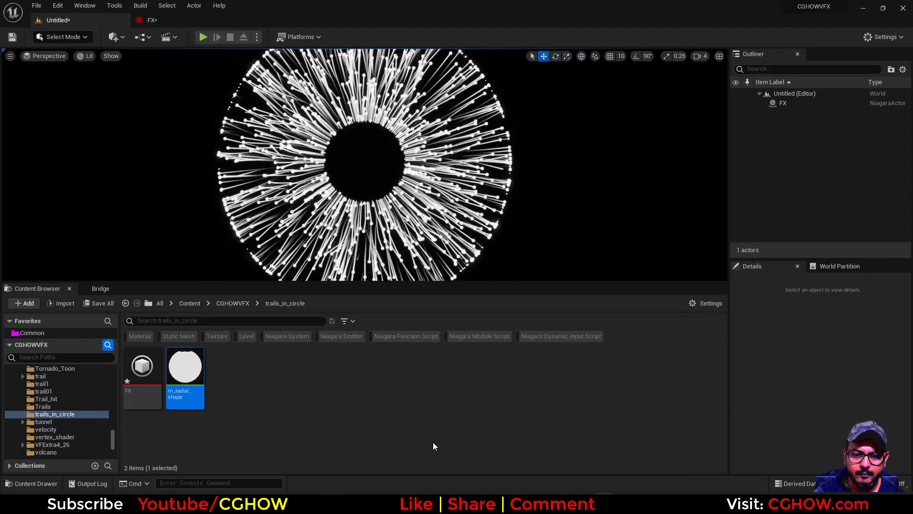
left_click(498, 503)
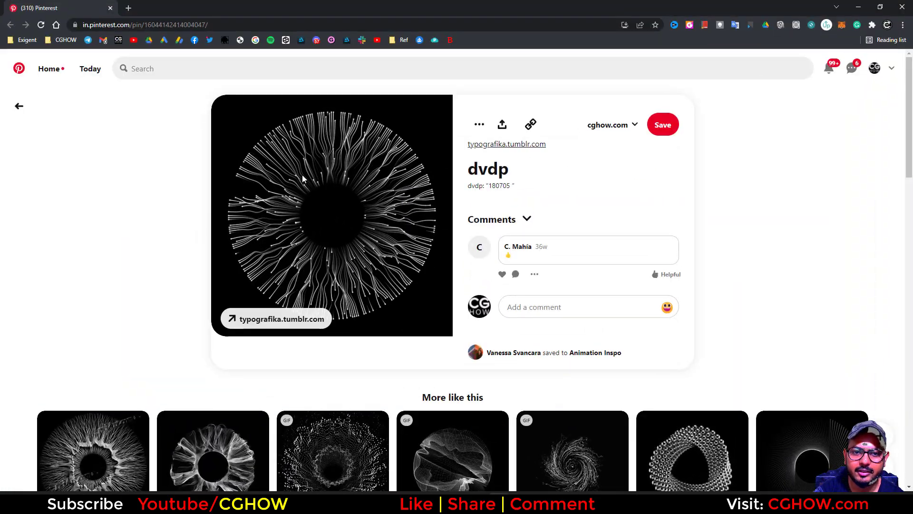
left_click(858, 7)
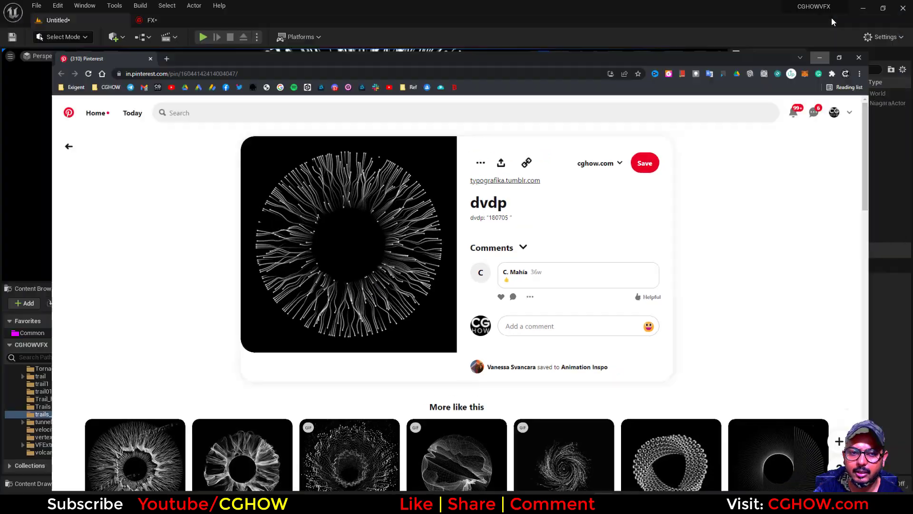
left_click(171, 21)
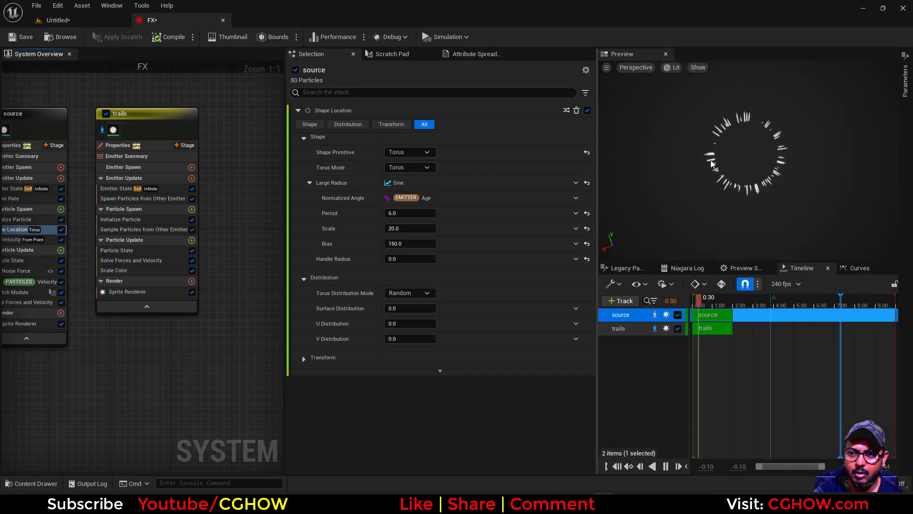
Assign Normalize Distance Range to the Scale Curve input of the trails emitter's Scale Color alpha.
left_click(156, 270)
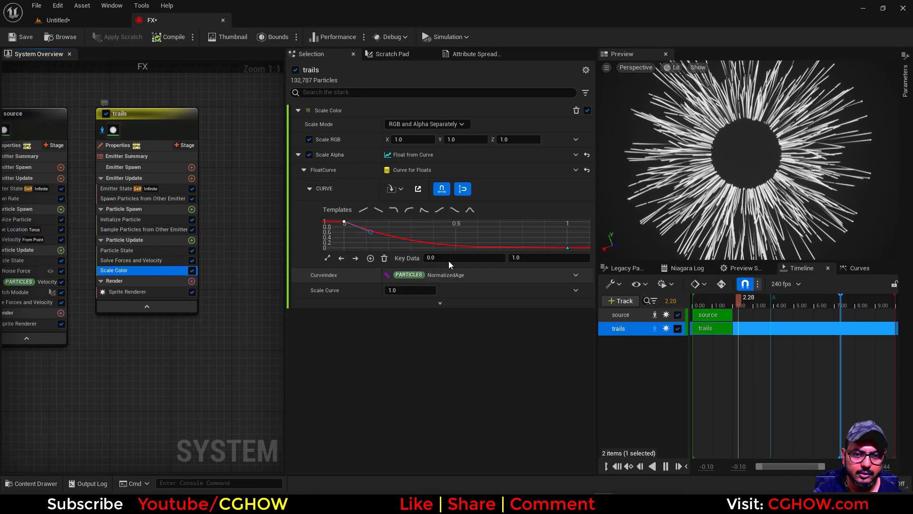
left_click(575, 290)
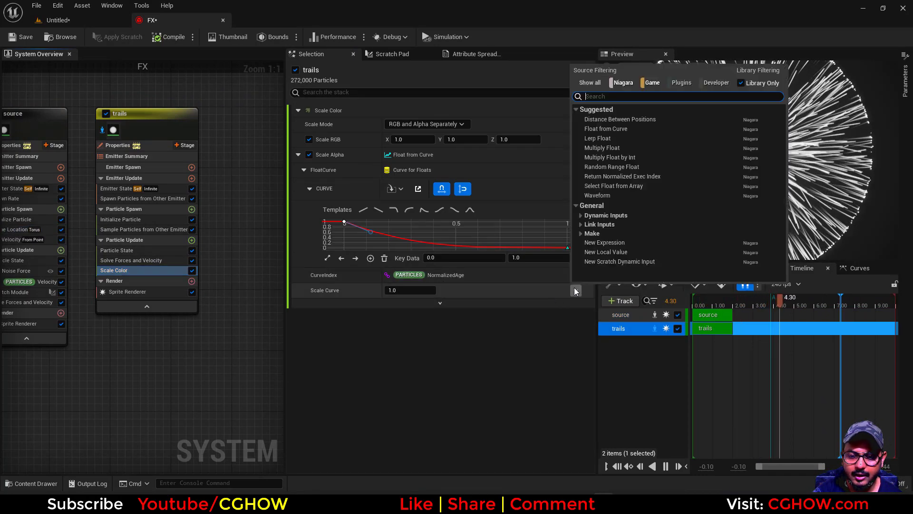
type("s")
key("BackSpace")
type("dis")
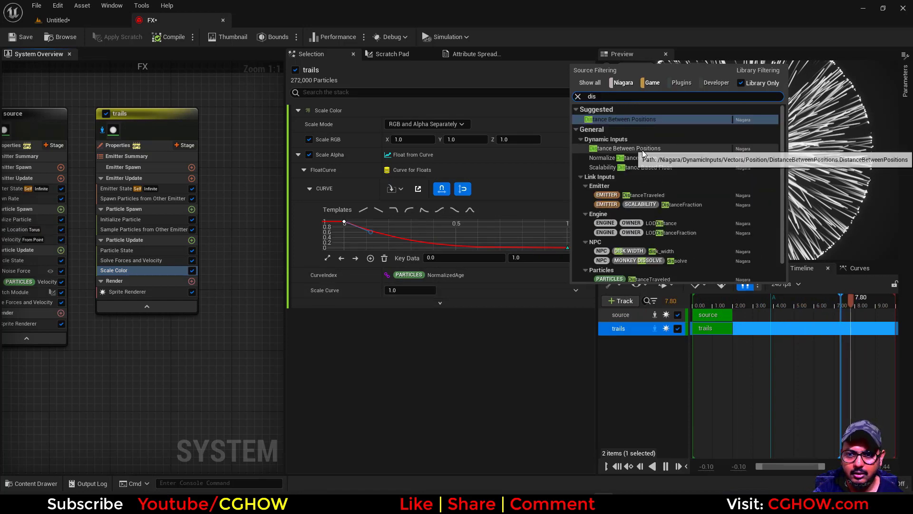
left_click(613, 158)
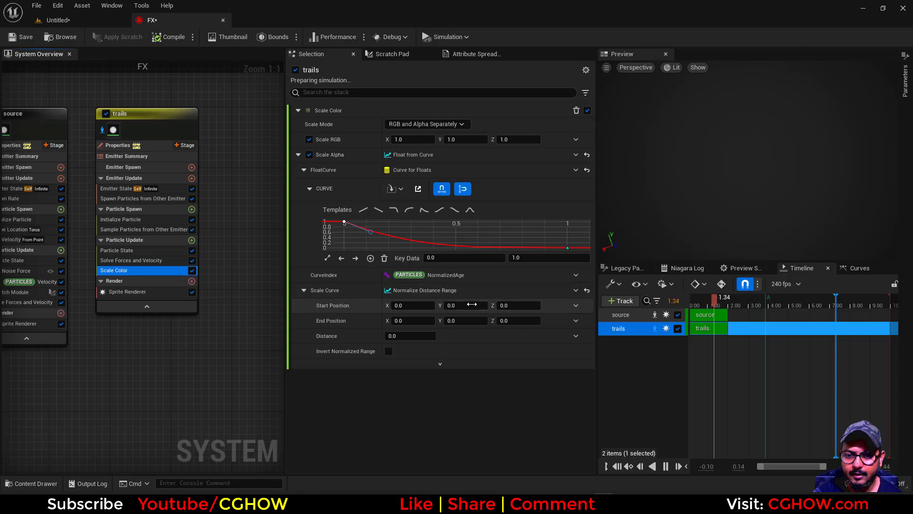
Try Add Vector to Position as the End Position of the Normalize Distance Range, and reset it.
left_click(576, 320)
type("vec")
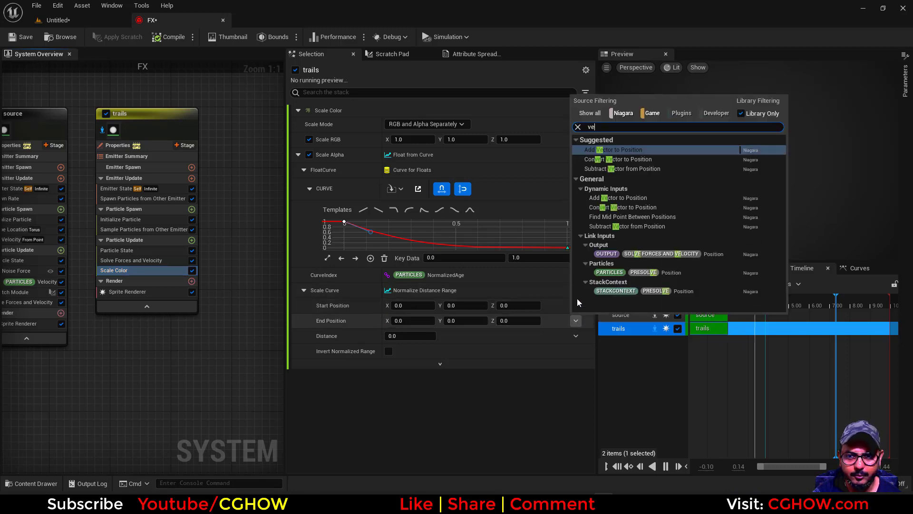
left_click(608, 152)
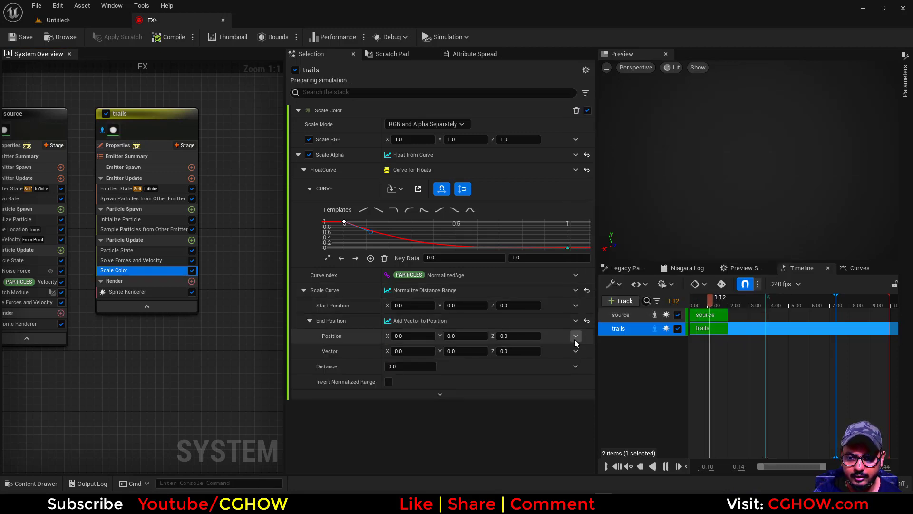
left_click(575, 336)
type("posi")
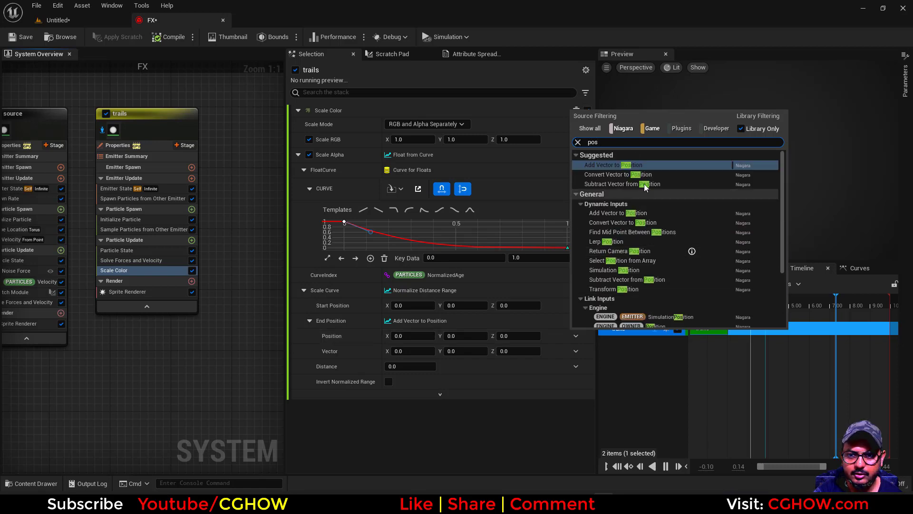
left_click(441, 394)
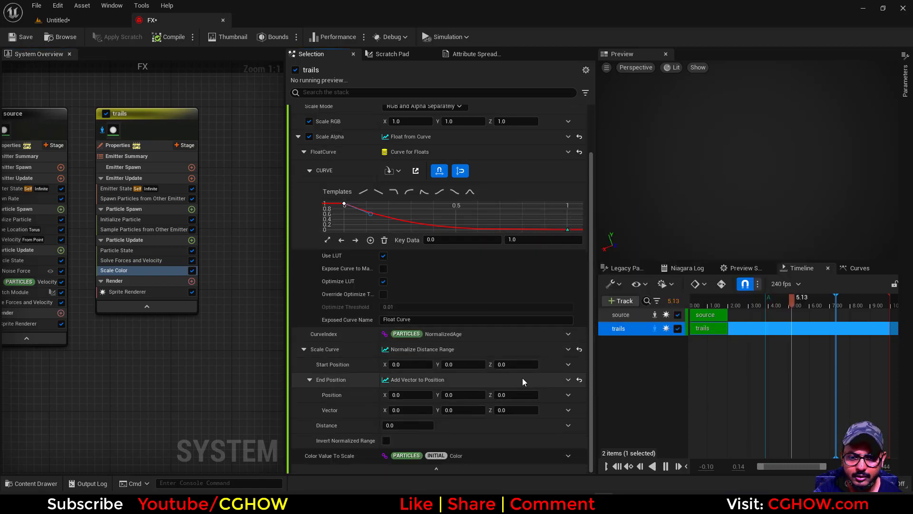
left_click(579, 383)
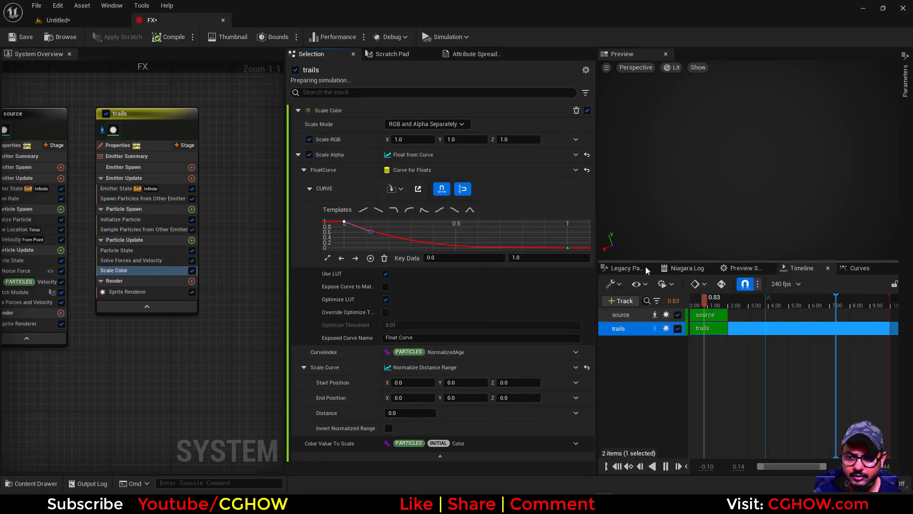
Link the Normalize Distance Range's End Position to Particles Position and set its Distance to 100.
left_click(632, 268)
left_click_drag(660, 353, 432, 399)
left_click(798, 268)
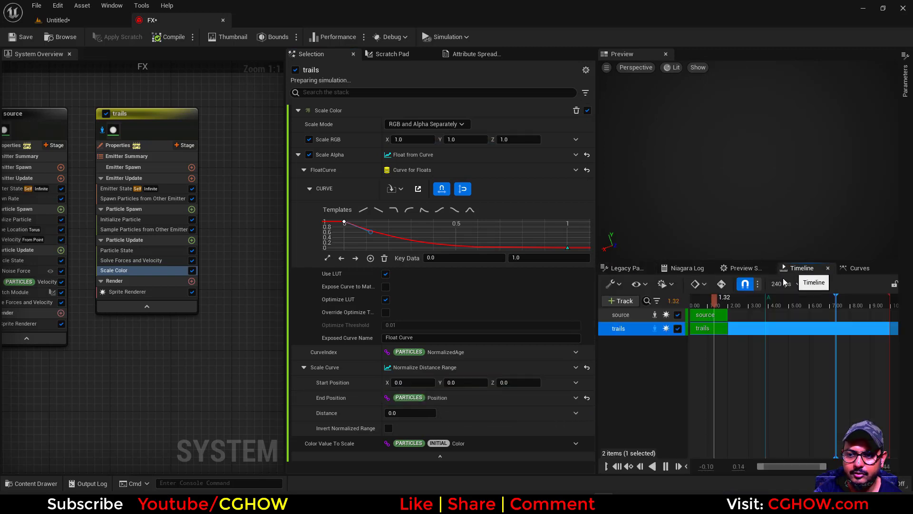
left_click(715, 302)
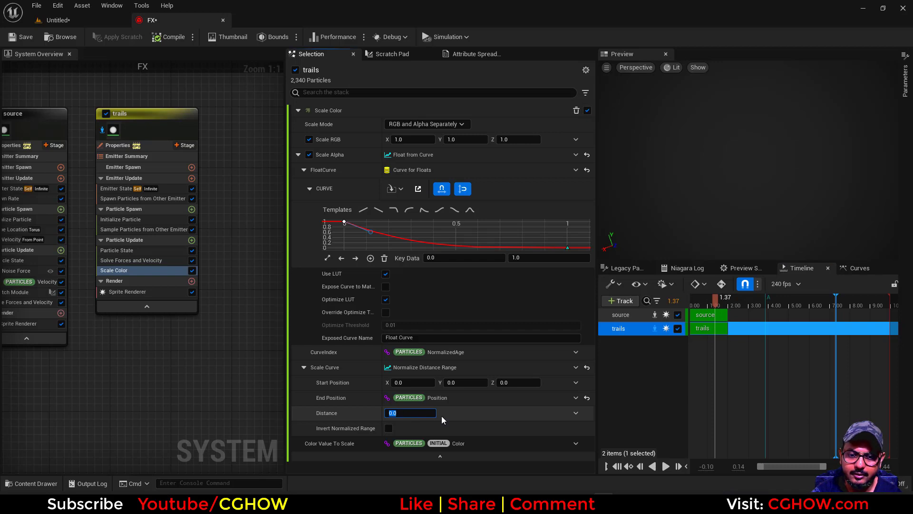
type("100")
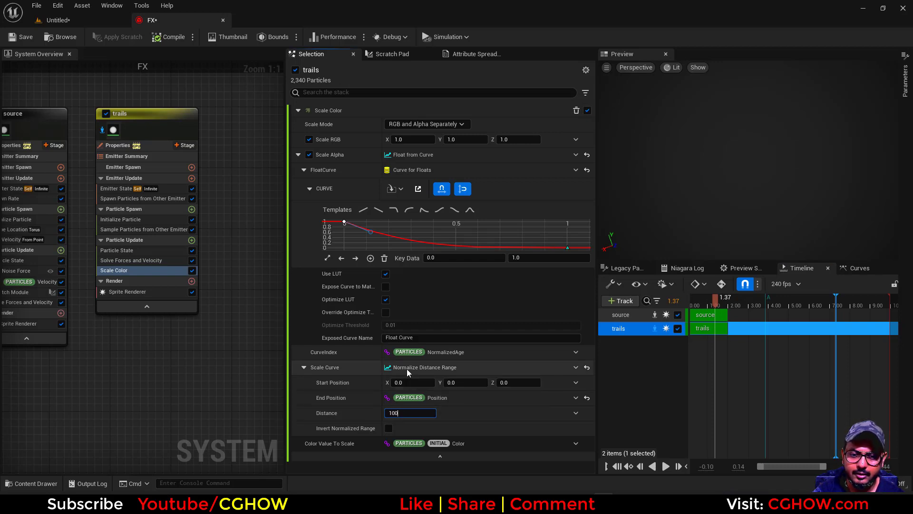
key("Return")
Copy the Normalize Distance Range, replace it with a Lerp Float on Scale Curve, and paste the copy into the Lerp's Alpha.
right_click(412, 367)
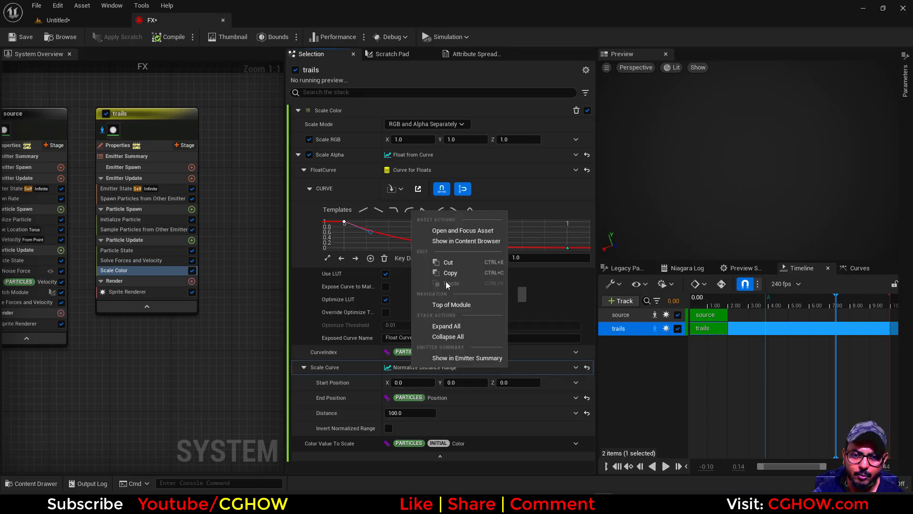
key("Escape")
left_click(574, 367)
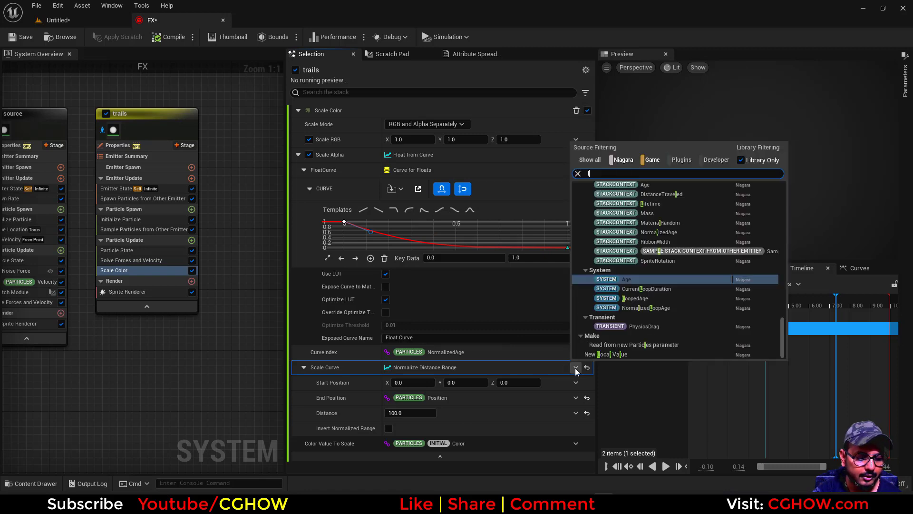
type("lerp")
left_click(598, 199)
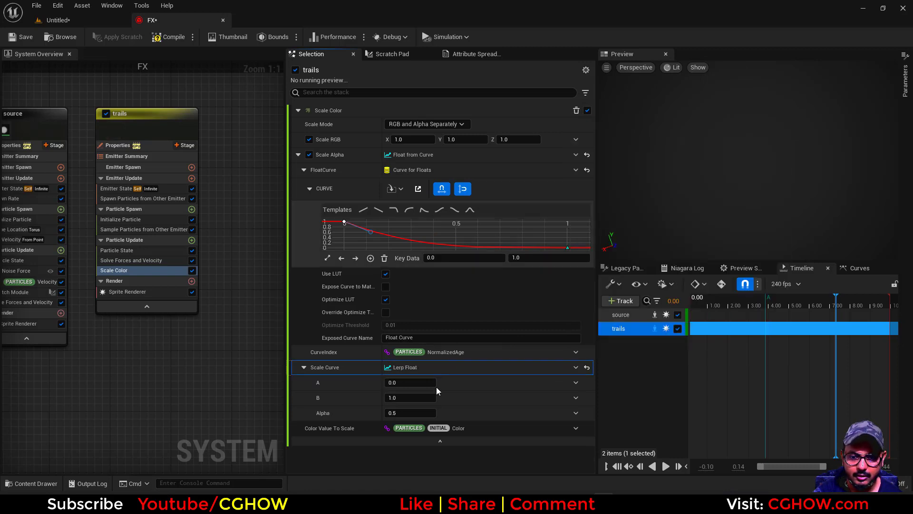
right_click(441, 411)
left_click(480, 329)
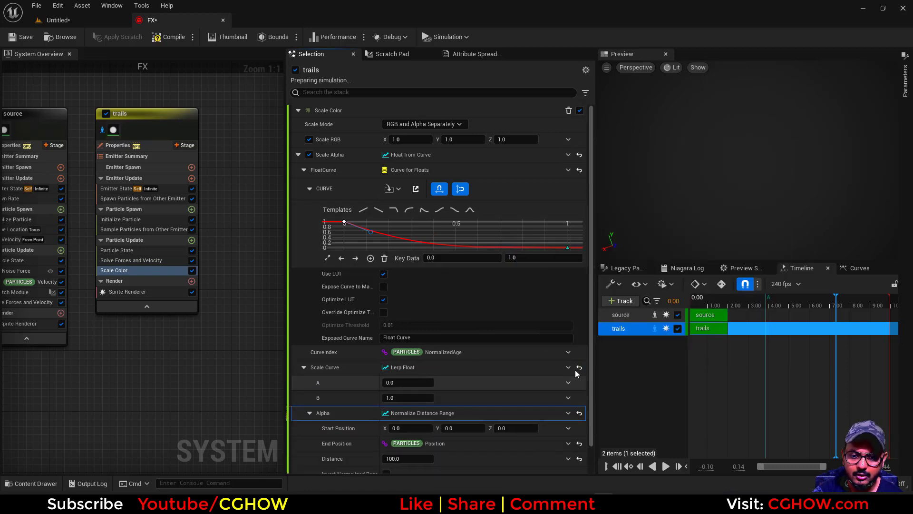
Try larger Distance values of about 730 and about 592 for the Normalize Distance Range, previewing the trails along the timeline.
scroll(589, 349, "down", 1)
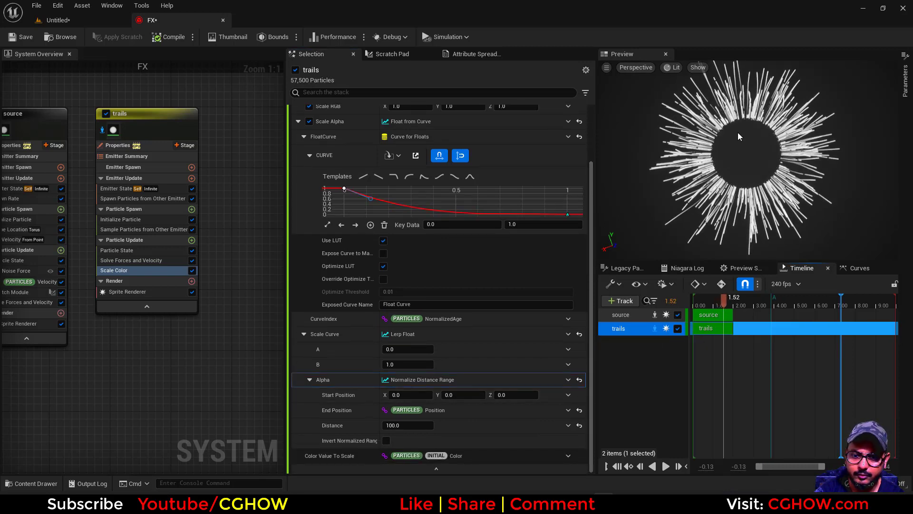
mouse_move(406, 425)
left_mouse_down()
mouse_move(436, 425)
mouse_move(423, 425)
left_mouse_up()
left_click_drag(714, 304, 737, 309)
left_click_drag(404, 426, 390, 425)
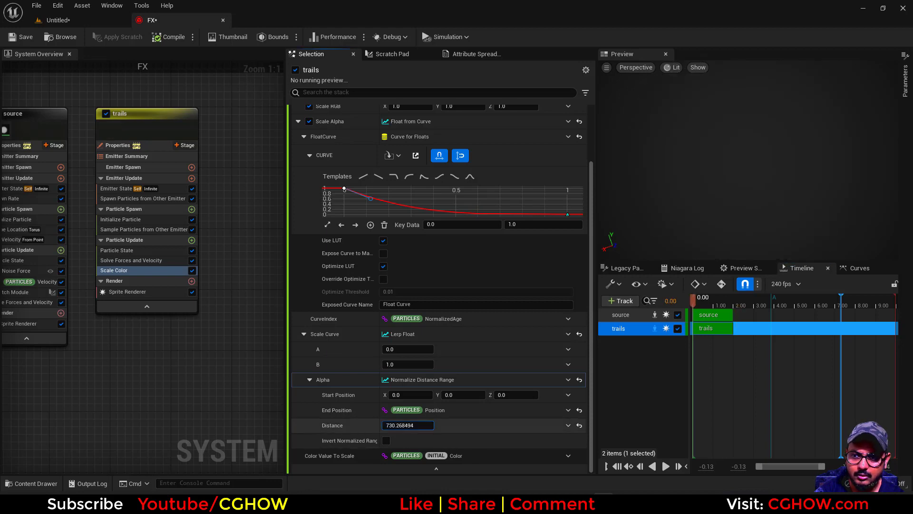
left_click(732, 307)
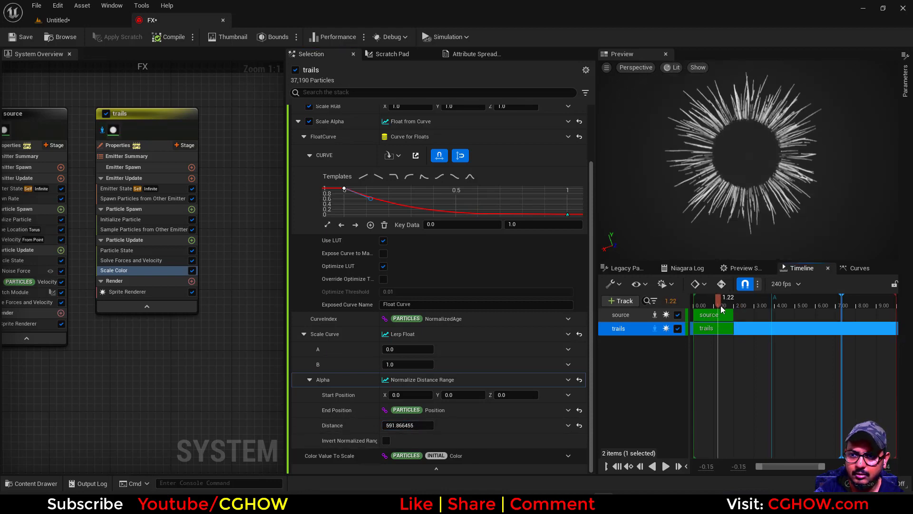
left_click_drag(733, 307, 742, 306)
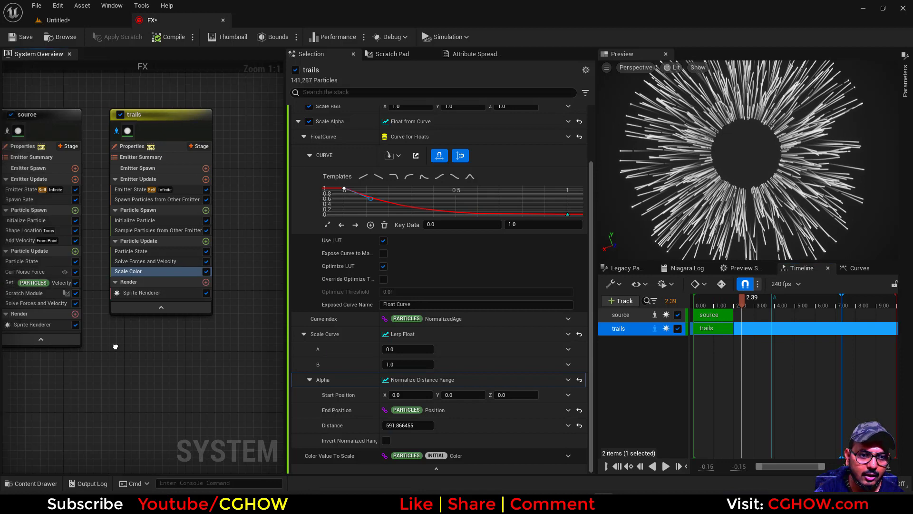
Check the source emitter's torus Shape Location radius, and set the Distance in the trails' Scale Color to 180.
right_click_drag(116, 347, 178, 349)
left_click(64, 233)
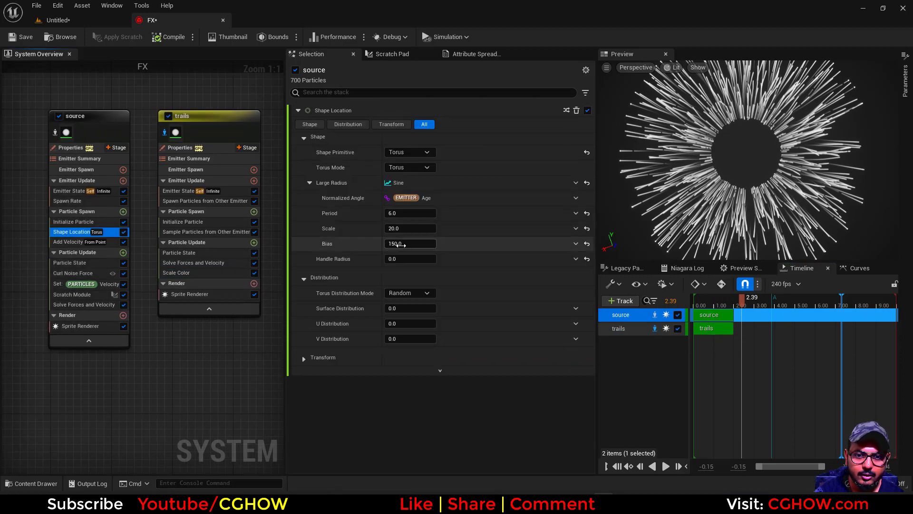
left_click(184, 296)
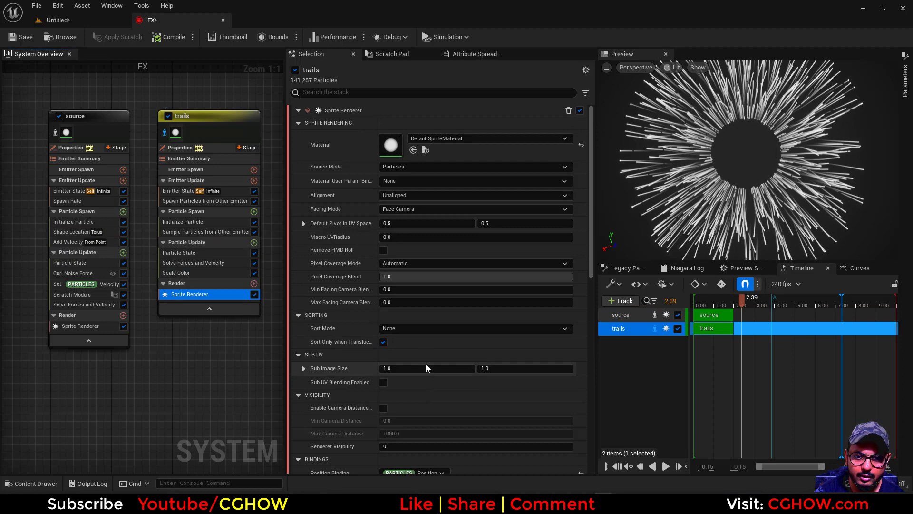
left_click(181, 274)
scroll(413, 432, "down", 2)
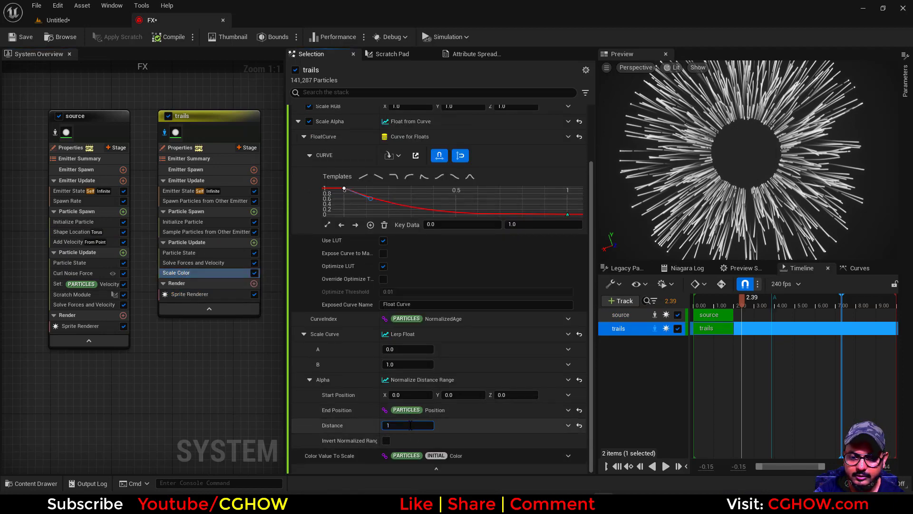
type("180")
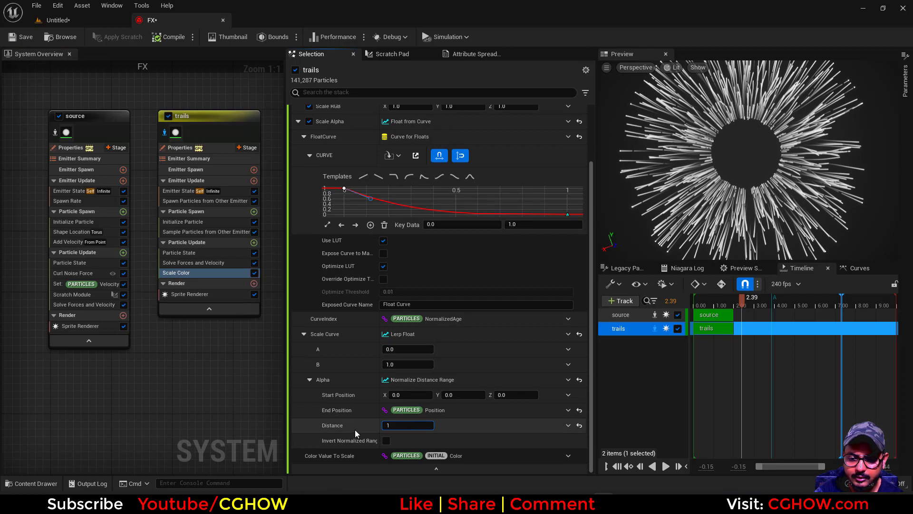
key("Return")
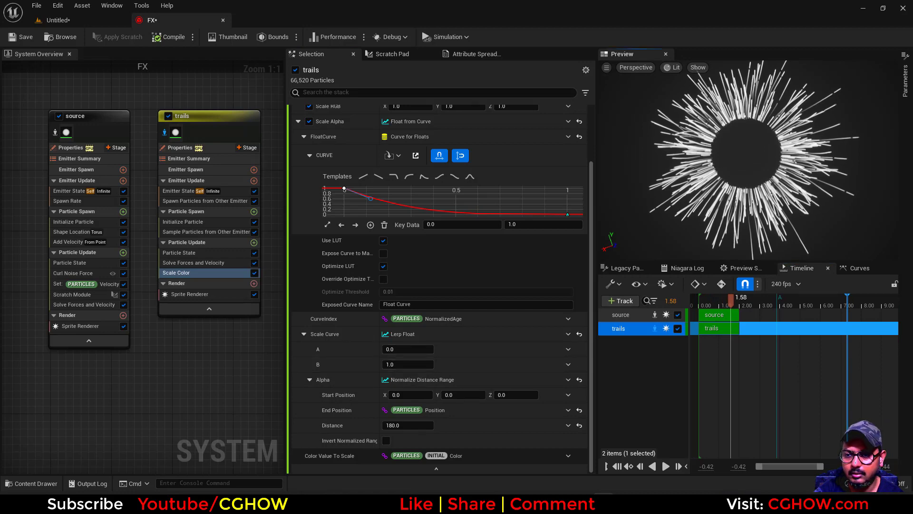
Try raising the Lerp Float's B to about 1.37 and its A to 0.4 in the trails' Scale Curve.
scroll(748, 160, "up", 5)
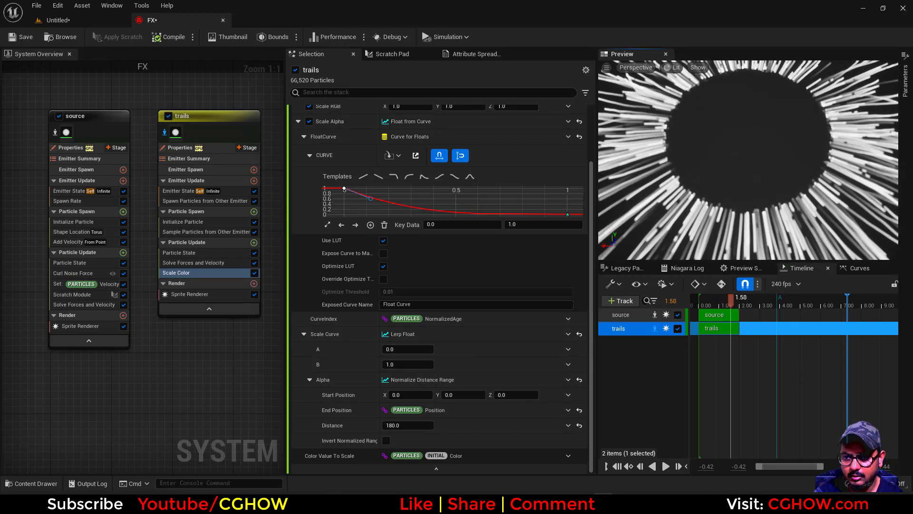
left_click_drag(398, 365, 411, 364)
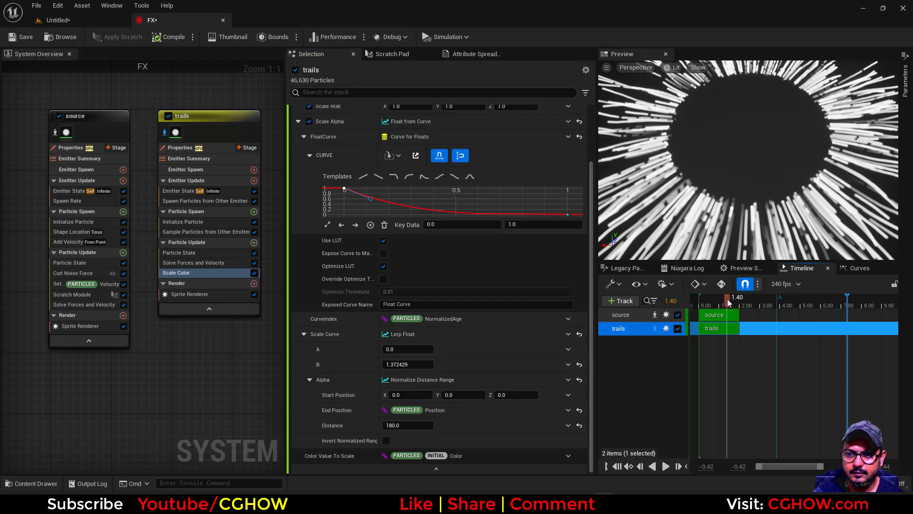
mouse_move(404, 345)
left_mouse_down()
mouse_move(394, 344)
mouse_move(405, 349)
left_mouse_up()
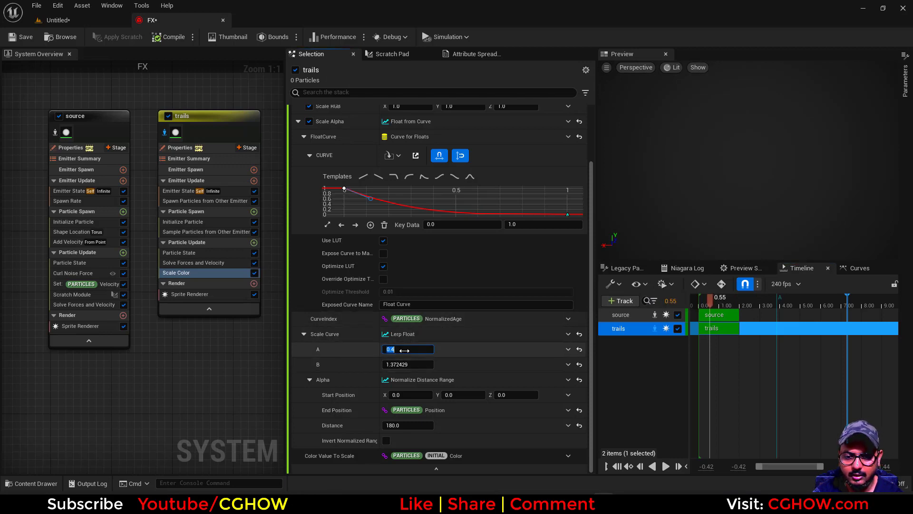
Try reversing the Lerp Float with A at 1 and B at 0, and preview the trails on the timeline.
left_click(406, 349)
left_click(409, 364)
type("0")
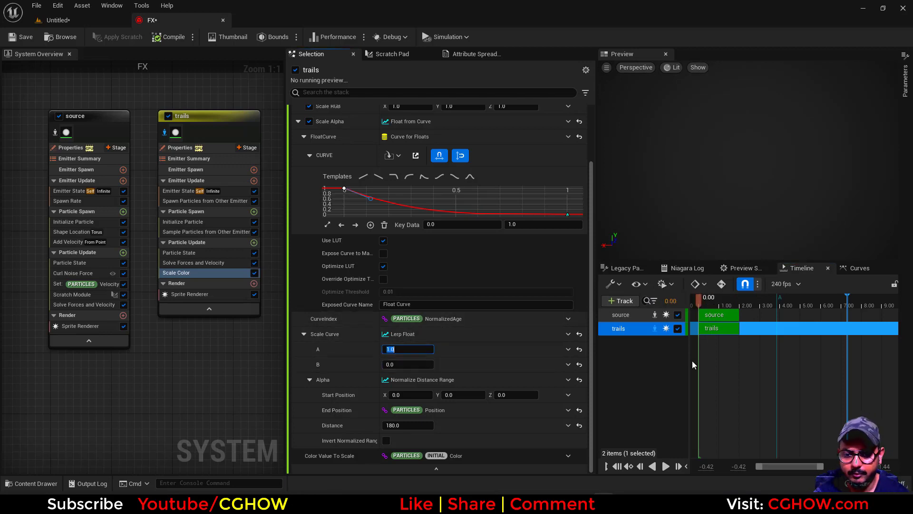
left_click(407, 349)
type("1")
key("Return")
mouse_move(735, 301)
left_mouse_down()
mouse_move(710, 304)
mouse_move(729, 307)
left_mouse_up()
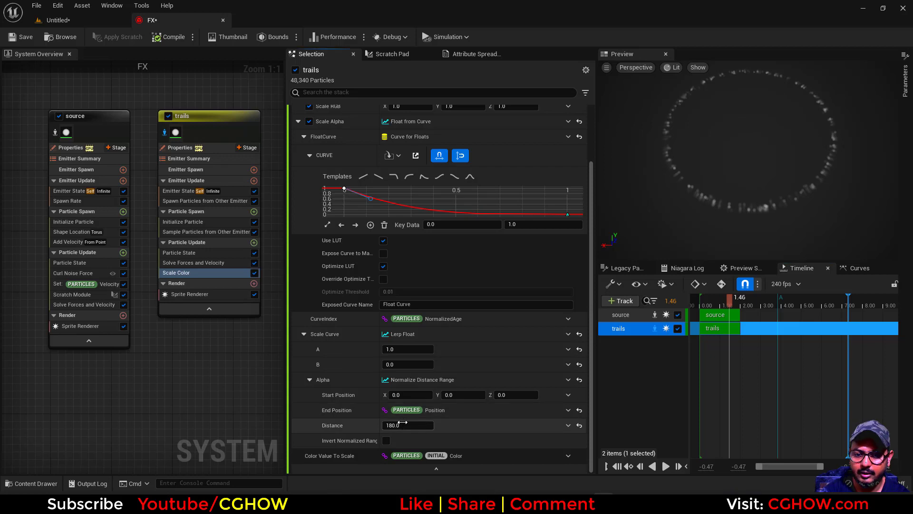
Set the Normalize Distance Range's Distance to 200 and preview the trails on the timeline.
left_click(402, 422)
type("200")
key("Return")
left_click_drag(731, 301, 720, 298)
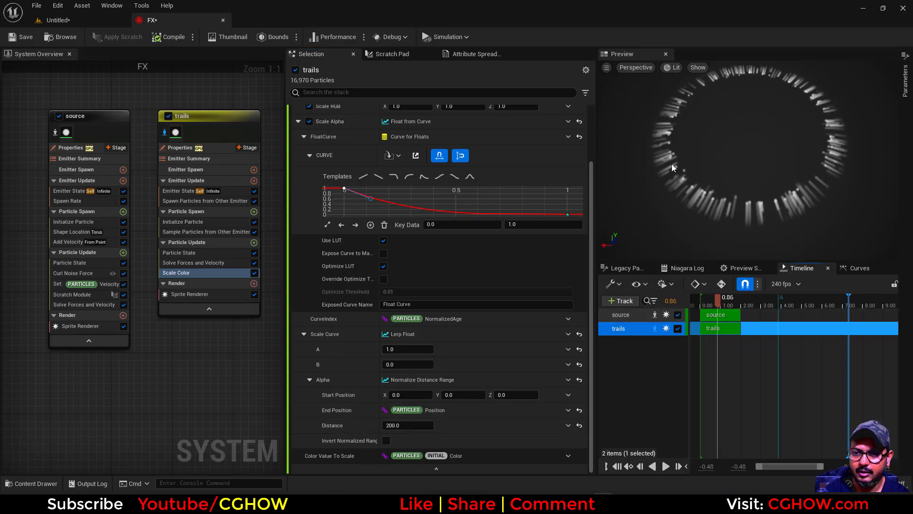
Set the Lerp Float's B to 1 and A to 0, and scrub the timeline to preview the trails.
type("1")
left_click(408, 349)
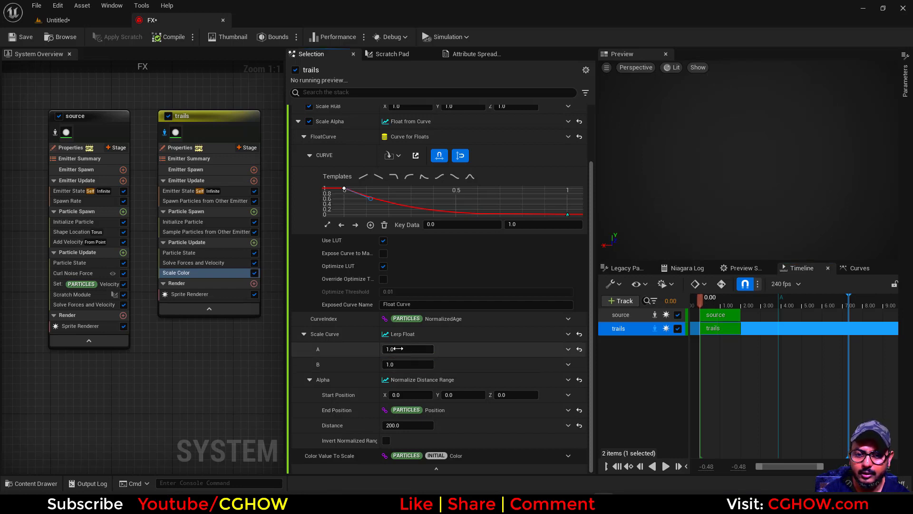
type("0")
key("Return")
left_click_drag(719, 299, 702, 315)
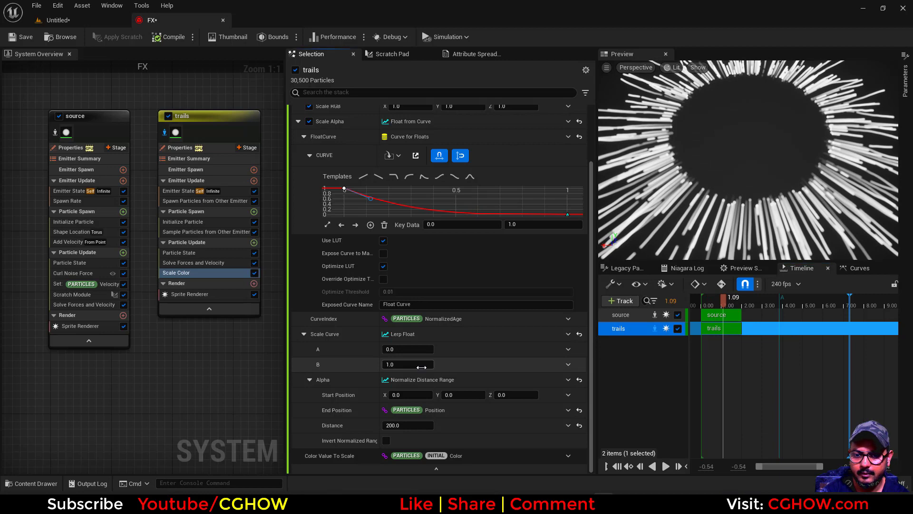
Try 0.2 and 0 as the Lerp Float's B value, comparing each in the preview, and set it back to 1.
key("Return")
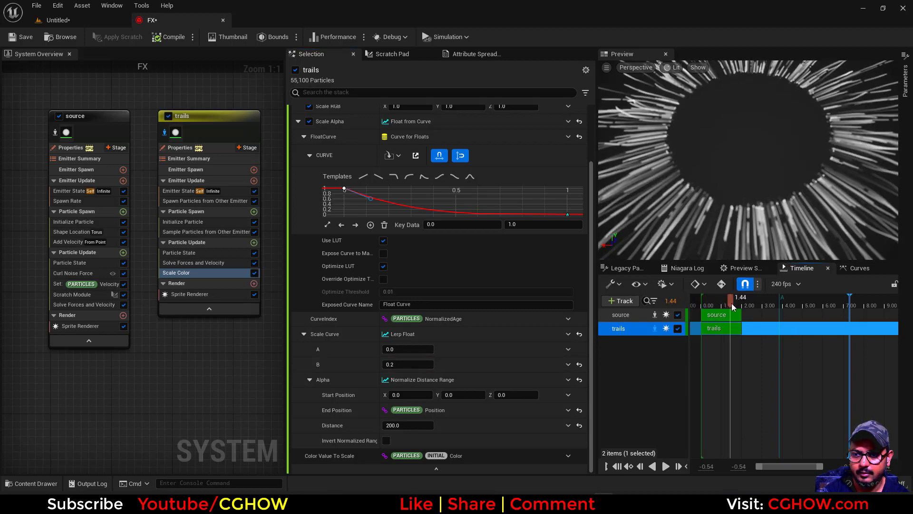
type("1")
key("Return")
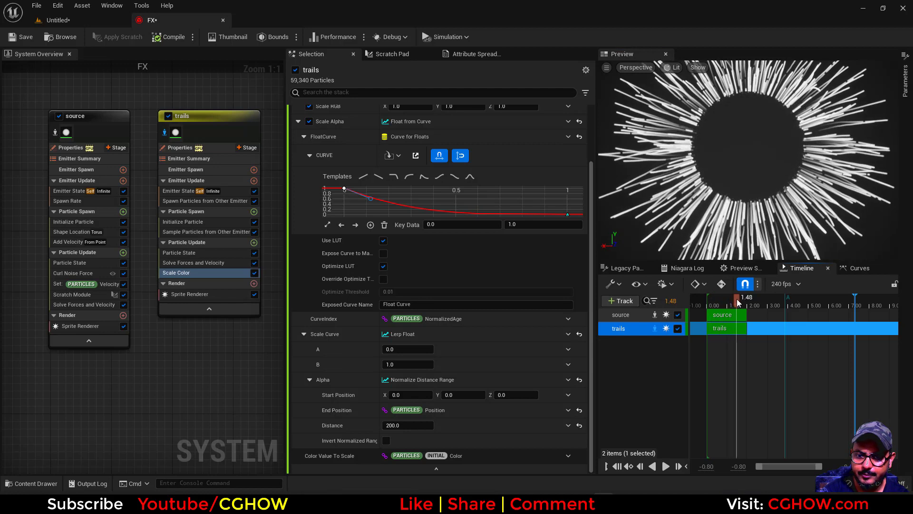
mouse_move(737, 299)
left_mouse_down()
mouse_move(720, 300)
mouse_move(735, 300)
left_mouse_up()
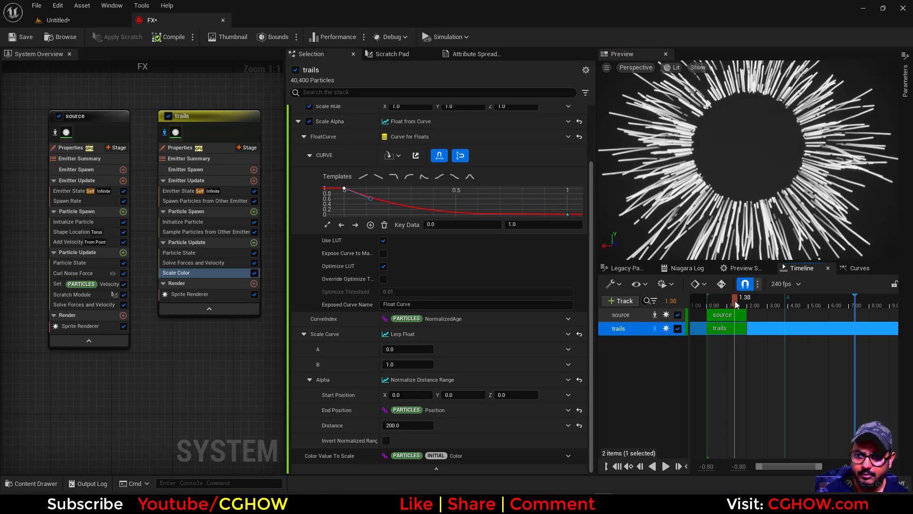
left_click(408, 365)
type("0")
key("Return")
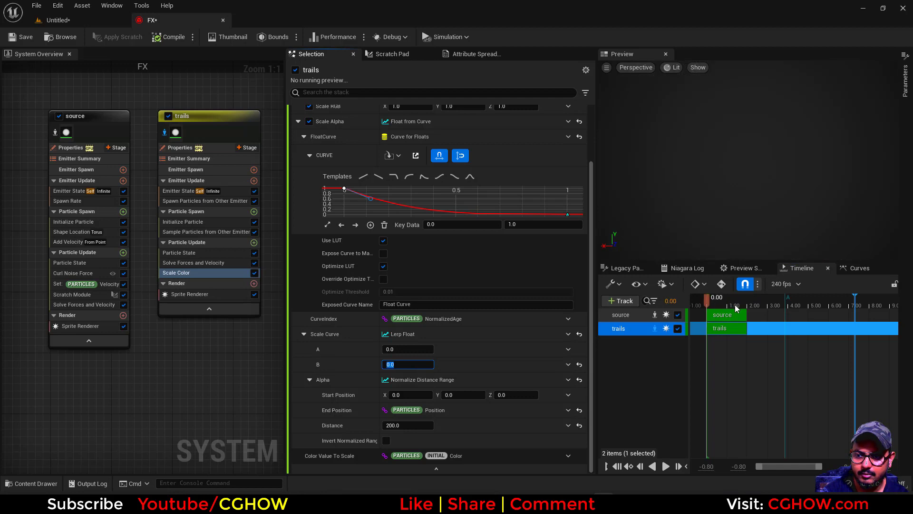
type("1")
key("Return")
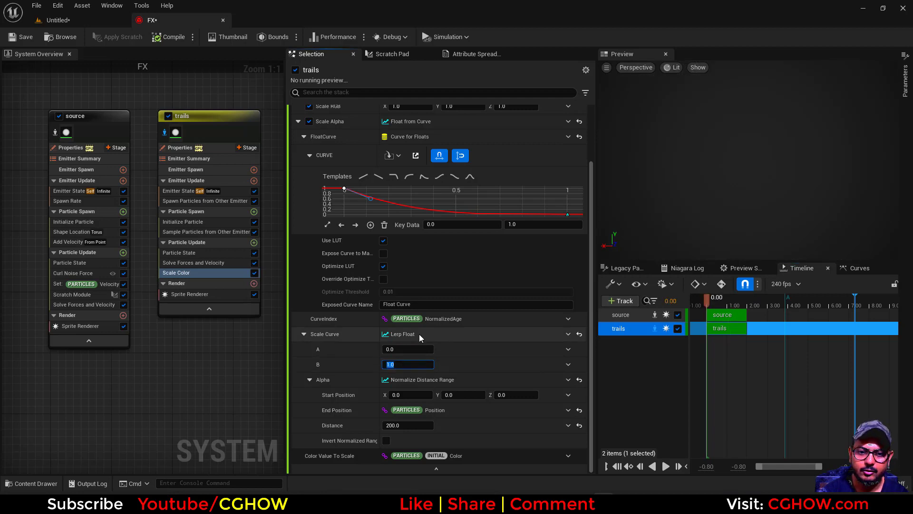
Copy the trails' Lerp Float Scale Curve input and add a Scale Color module to the source emitter's Particle Update.
right_click(419, 333)
left_click(464, 397)
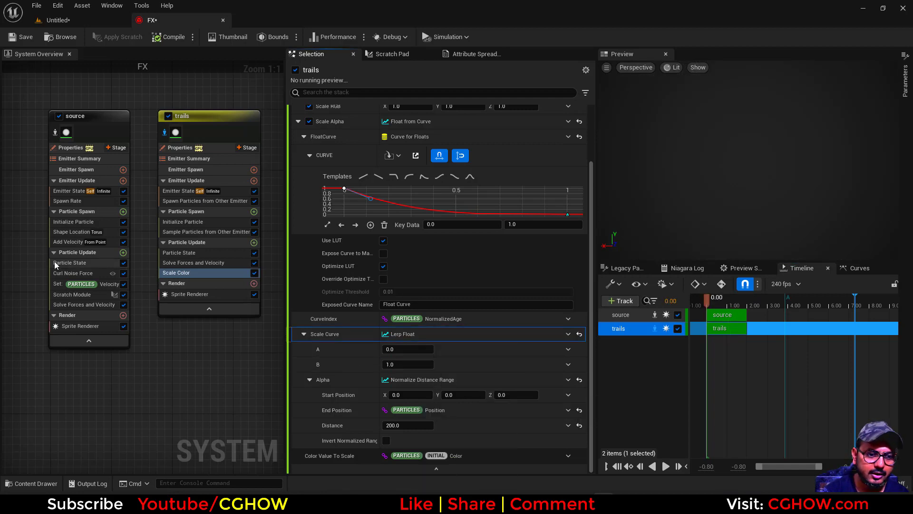
left_click(123, 253)
type("scale")
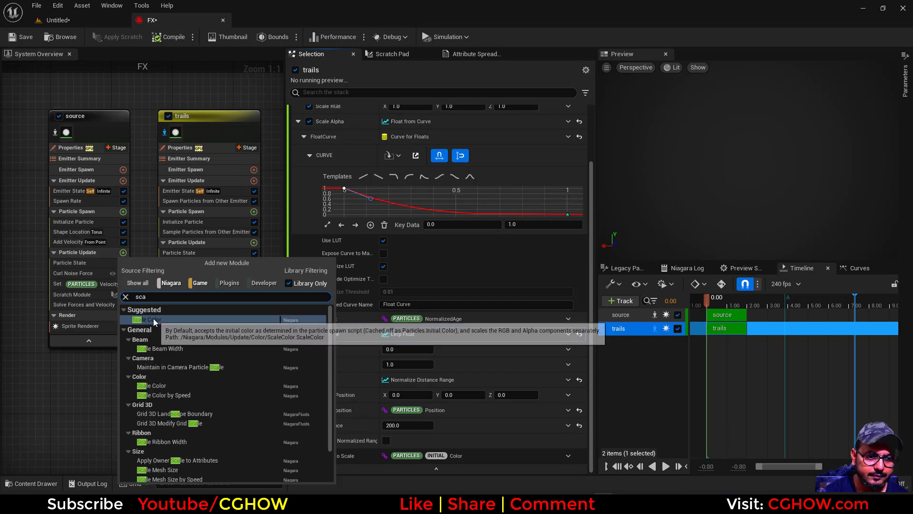
left_click(153, 318)
Paste the copied Lerp Float into the source emitter's Scale Alpha, preview the result, and save the FX system.
right_click(450, 159)
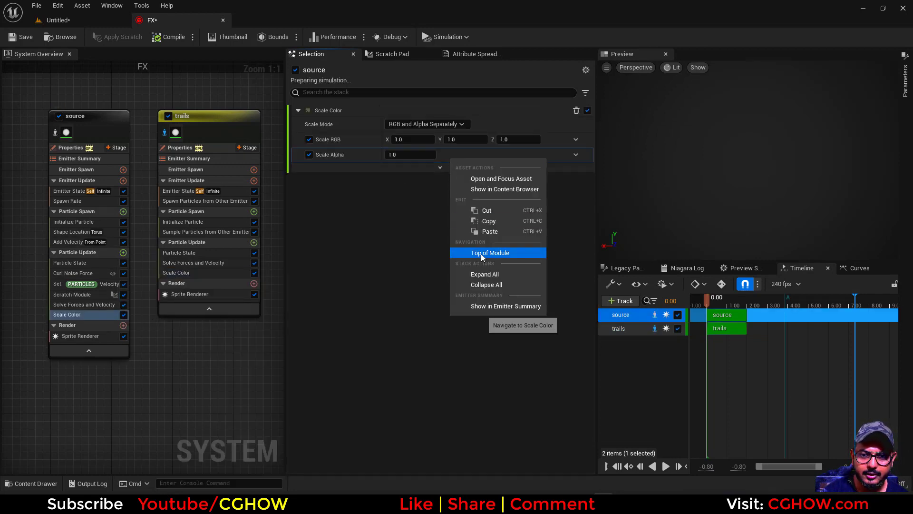
left_click(481, 231)
mouse_move(740, 300)
left_mouse_down()
mouse_move(731, 303)
mouse_move(750, 302)
left_mouse_up()
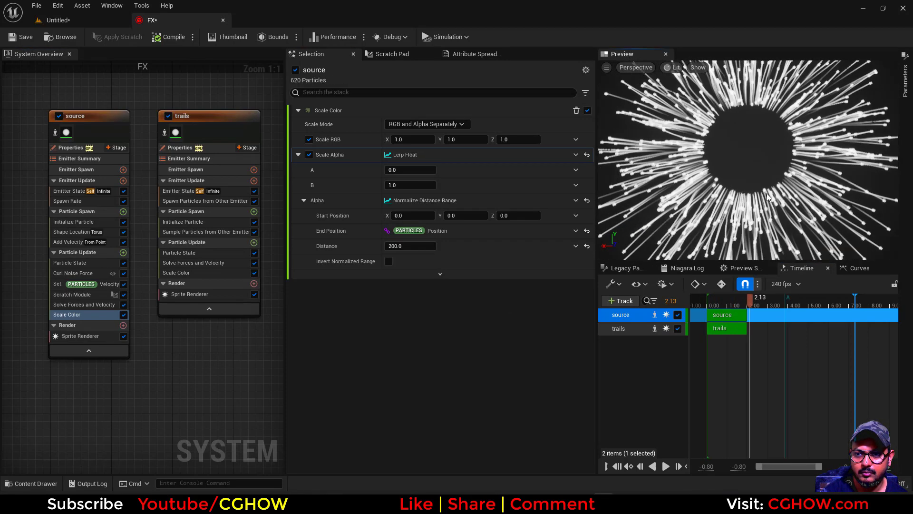
left_click(31, 38)
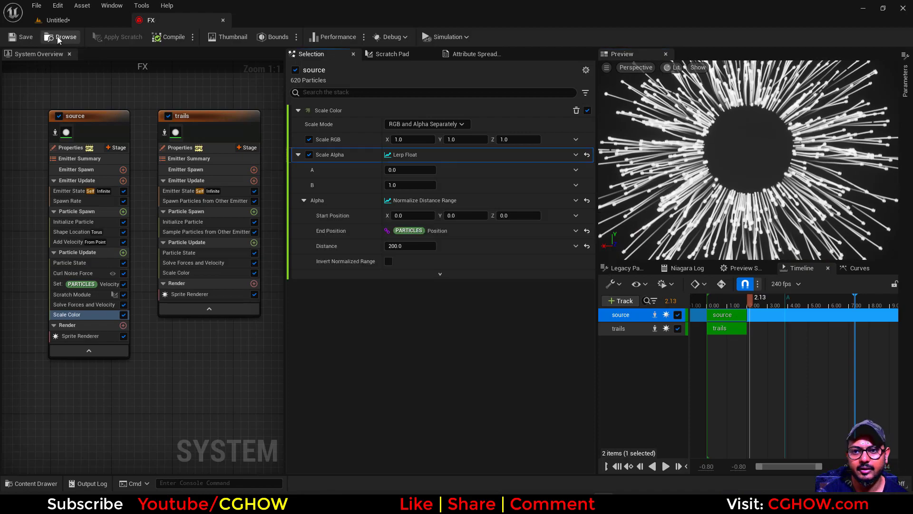
View the effect in the level, and inspect the isolated trails emitter up close in the FX preview.
left_click(55, 22)
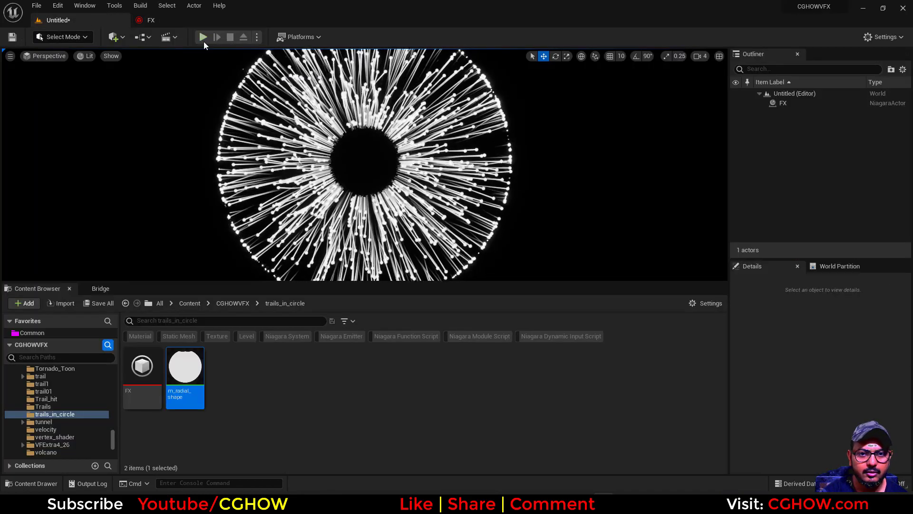
left_click(176, 18)
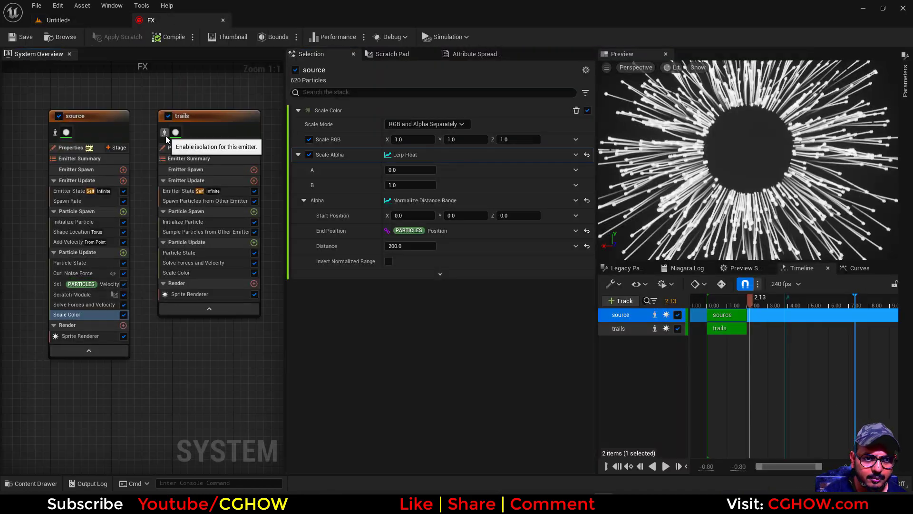
left_click_drag(756, 298, 737, 298)
left_click_drag(708, 168, 715, 175)
Add a Scale Sprite Size module to the trails emitter's Particle Update.
right_click_drag(208, 326, 158, 334)
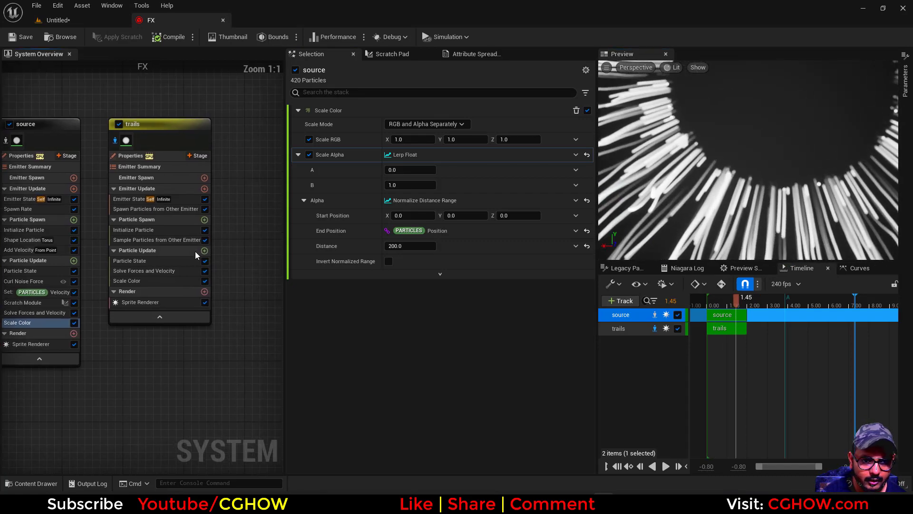
left_click(205, 251)
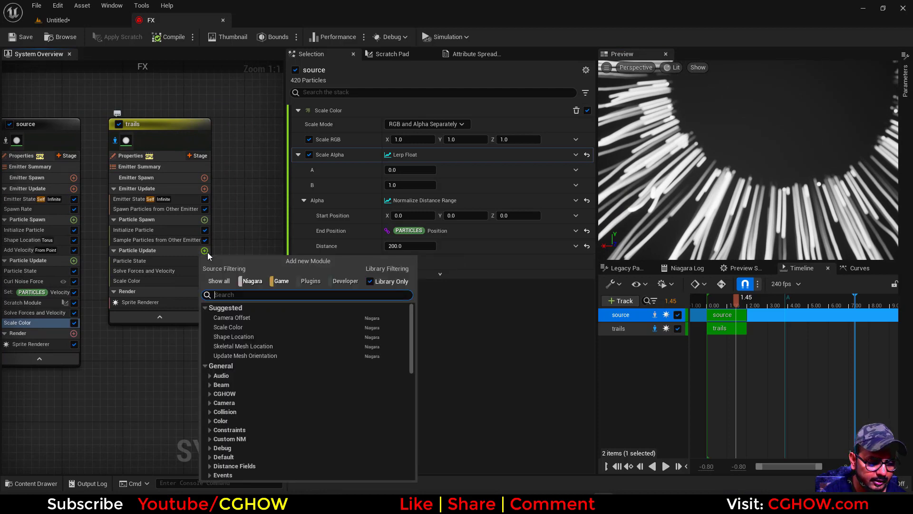
type("size")
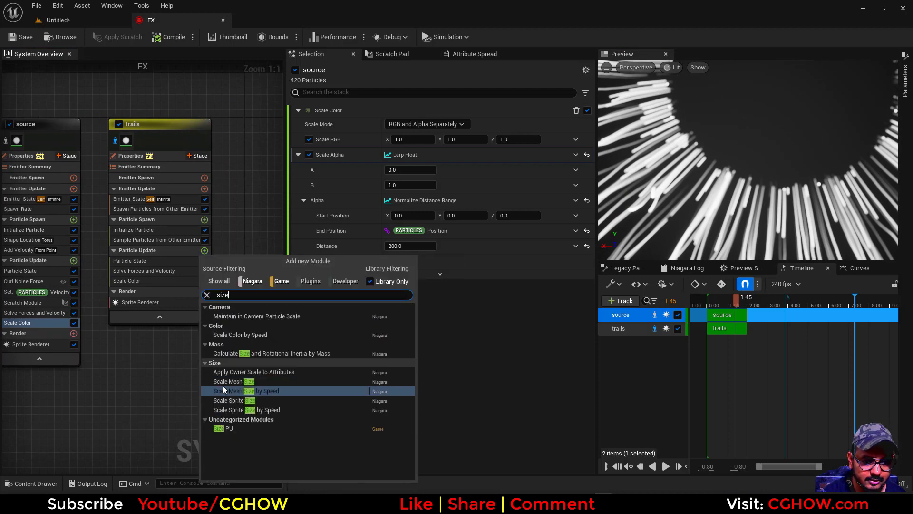
left_click(249, 402)
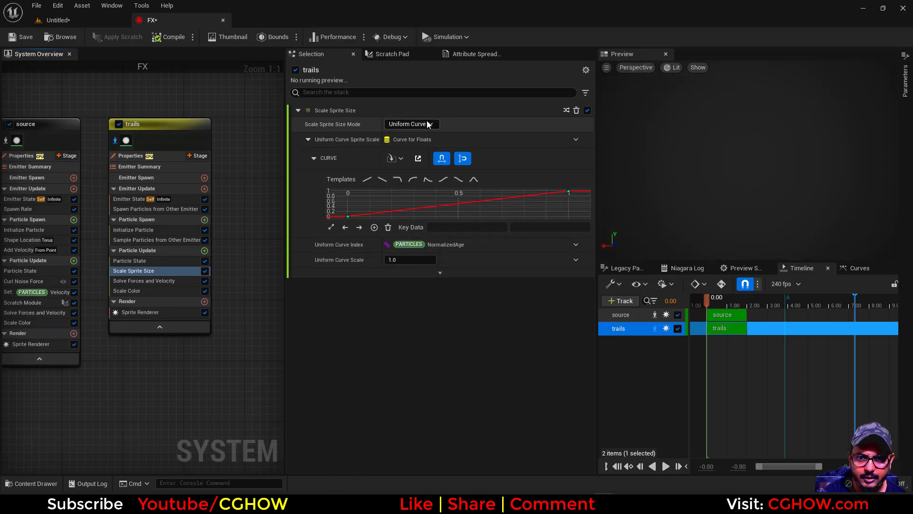
Set the Scale Sprite Size mode to Uniform, paste the copied Lerp Float into its Uniform Scale Factor, and preview the trails.
left_click(410, 124)
left_click(417, 139)
right_click(443, 138)
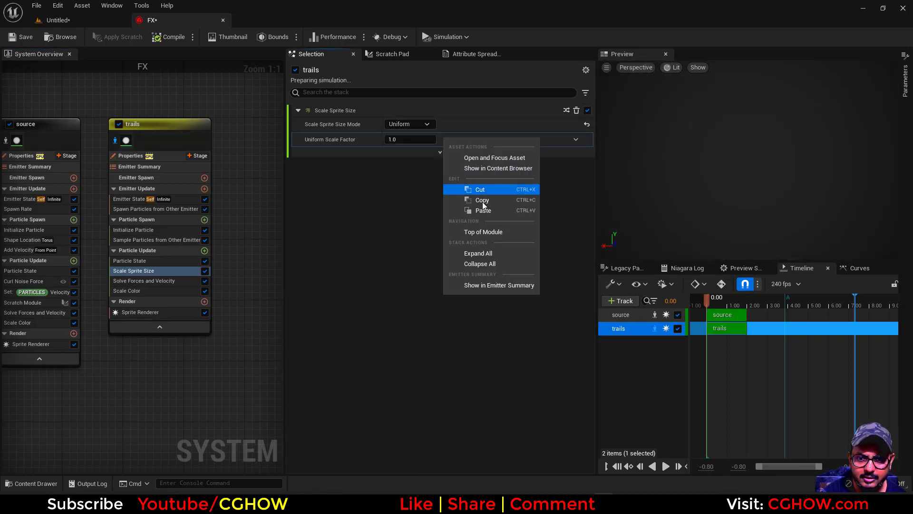
left_click(482, 202)
left_click_drag(708, 300, 740, 309)
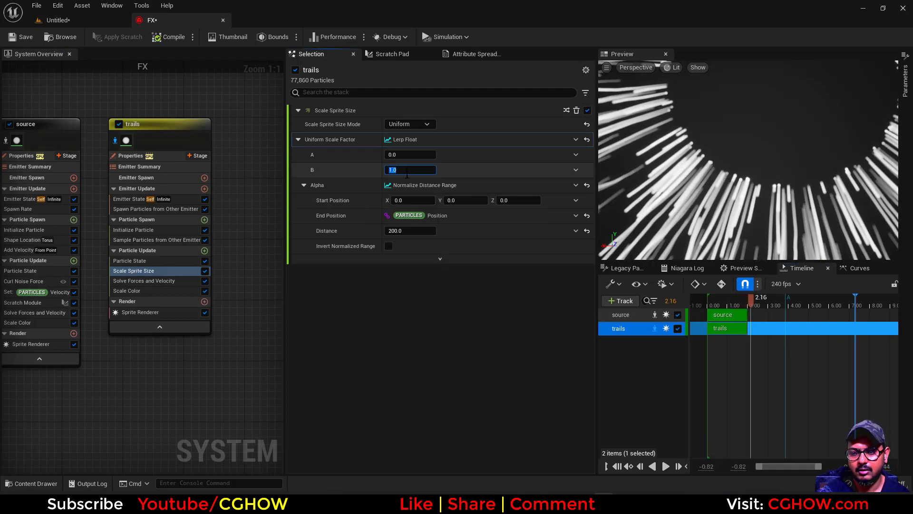
Try reversing the sprite size Lerp Float by setting A to 1 and B to 0.
type("0")
key("Return")
left_click(412, 154)
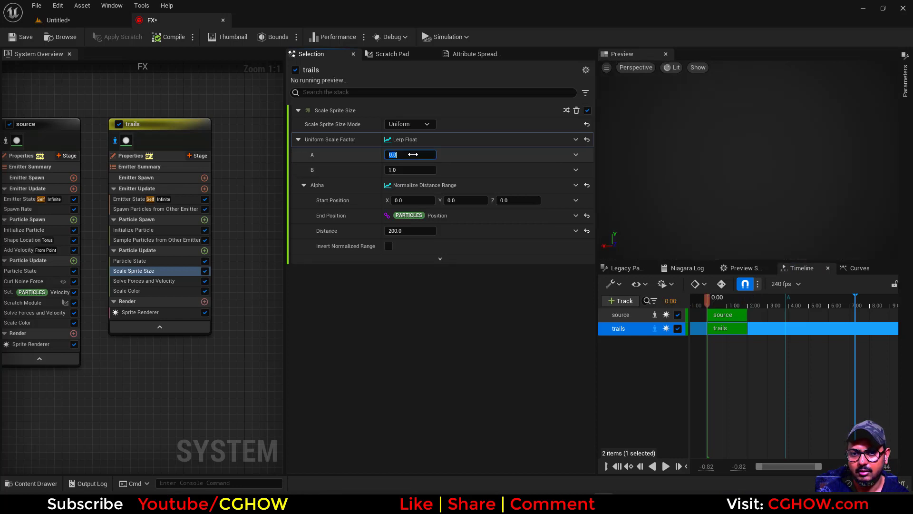
type("1")
left_click(418, 168)
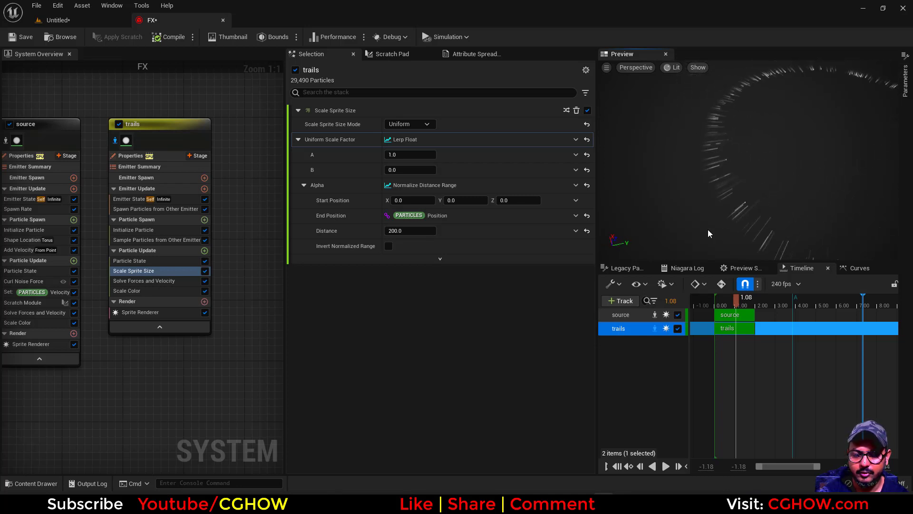
Set the Normalize Distance Range's Distance to 300 in Scale Sprite Size and preview the trails.
left_click(410, 231)
type("300")
key("Return")
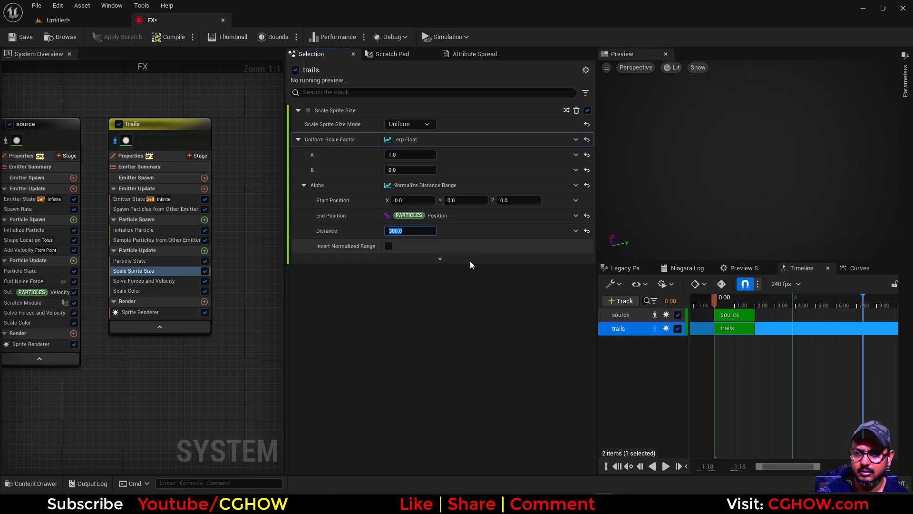
left_click_drag(705, 300, 746, 300)
Set the sprite size Lerp Float back to A 0 and B 1, and inspect the trails in the preview.
left_click(413, 170)
type("1")
left_click(405, 156)
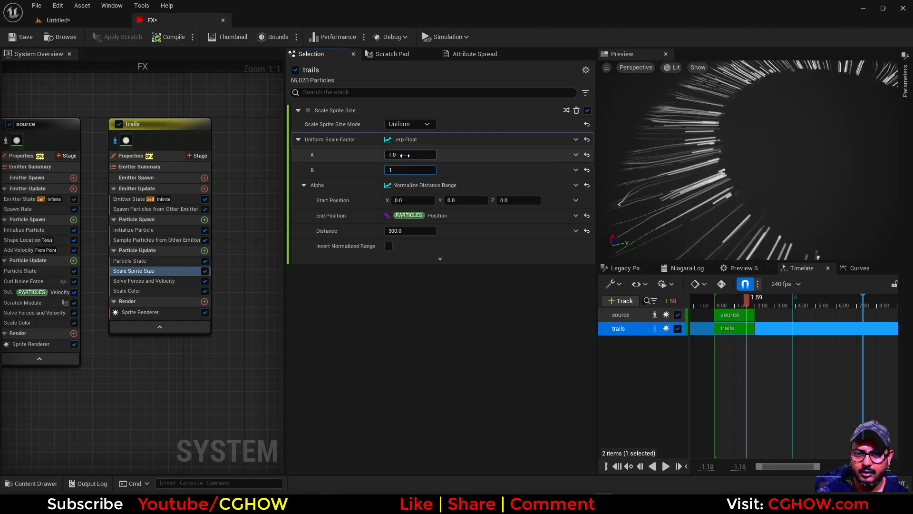
type("0")
key("Return")
mouse_move(745, 299)
left_mouse_down()
mouse_move(734, 301)
mouse_move(755, 301)
left_mouse_up()
left_click_drag(743, 201, 719, 201)
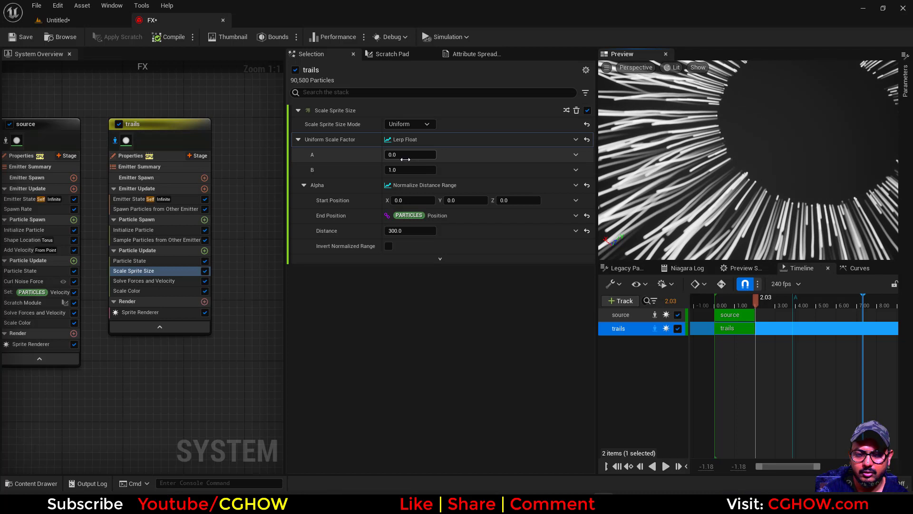
Copy the Alpha's Normalize Distance Range, change Alpha to a Power dynamic input, and paste the copy into its a value.
right_click(418, 184)
left_click(469, 252)
left_click(576, 185)
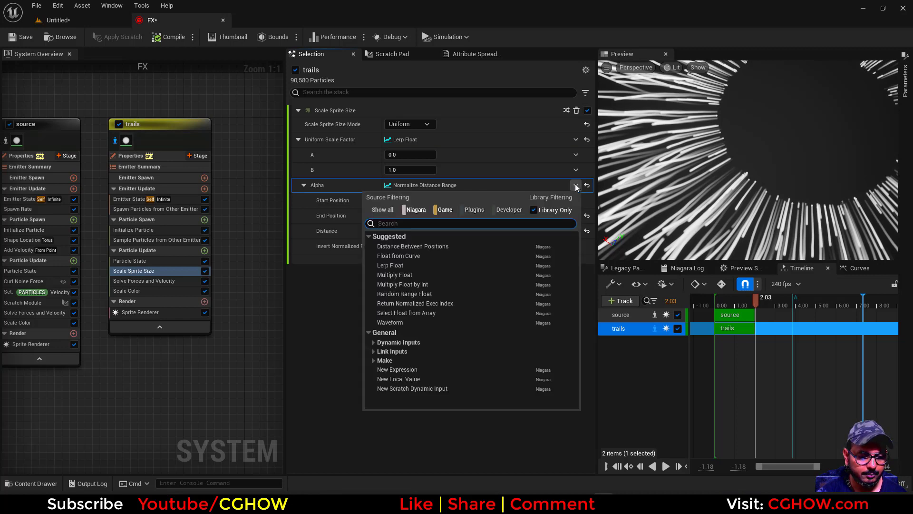
type("powe")
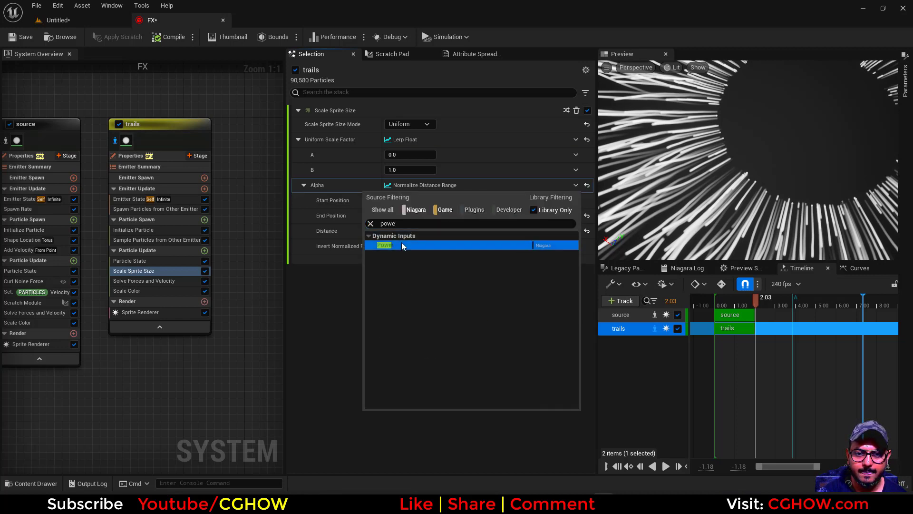
left_click(402, 244)
right_click(457, 200)
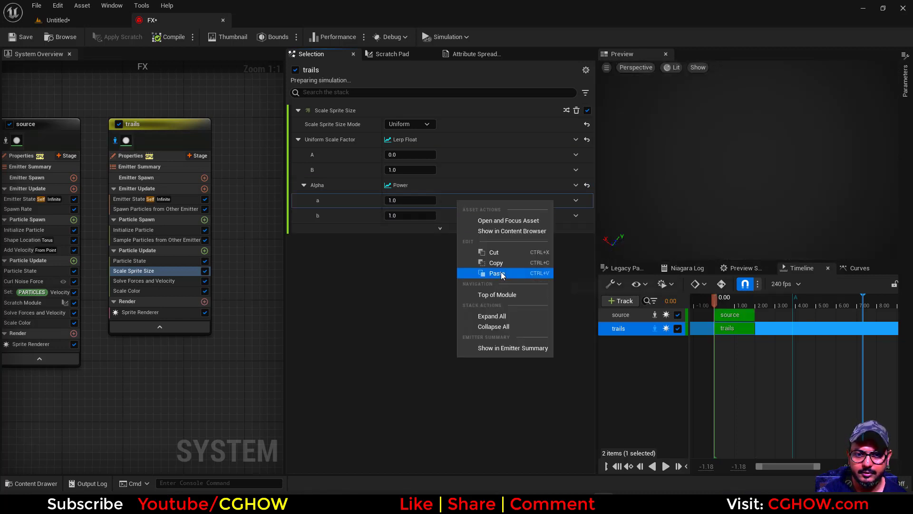
left_click(471, 268)
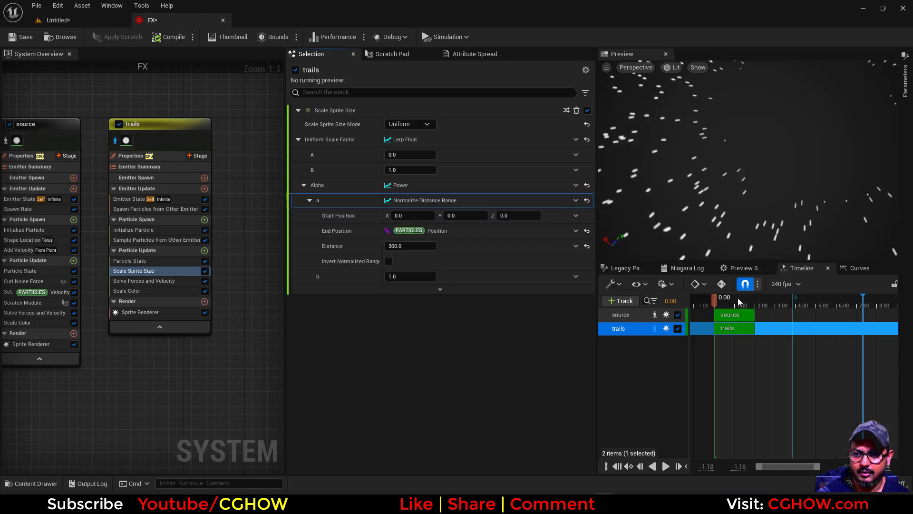
Set the Power input's b to 5 and the Normalize Distance Range's Distance to 400, checking both in the level.
left_click_drag(407, 276, 412, 276)
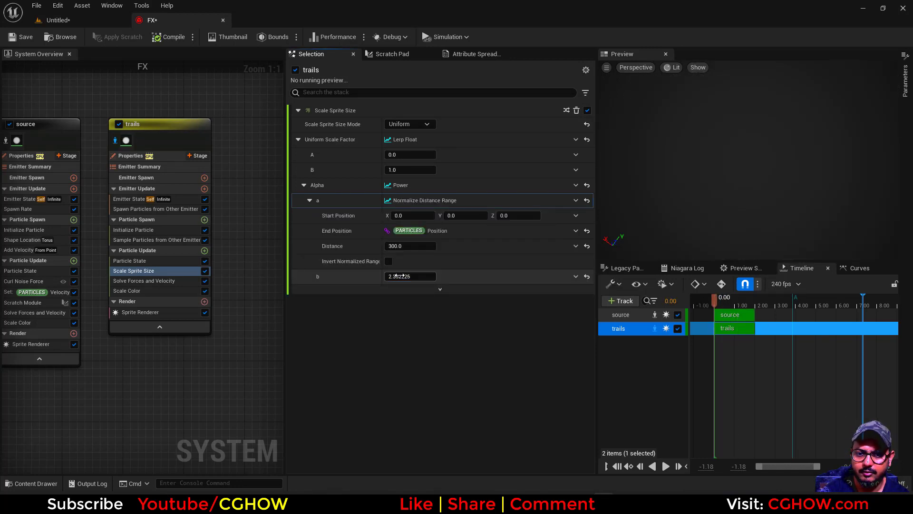
key("Return")
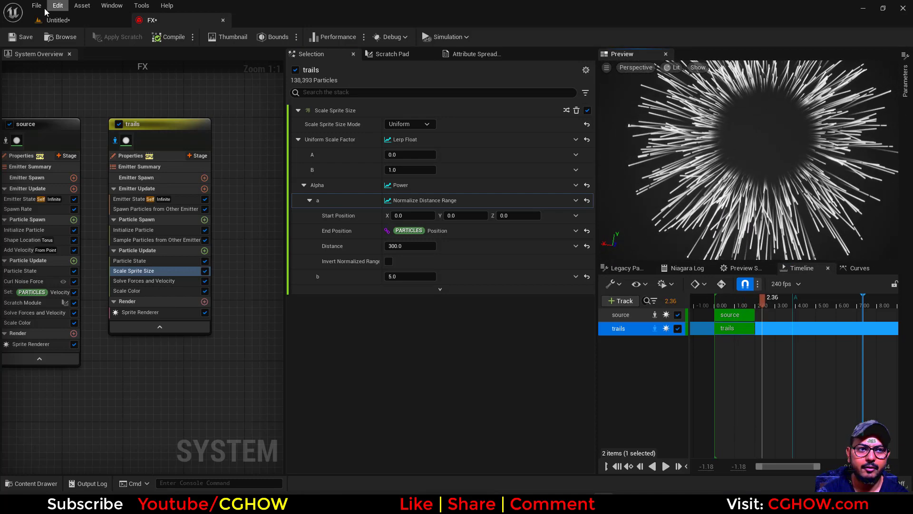
left_click(59, 20)
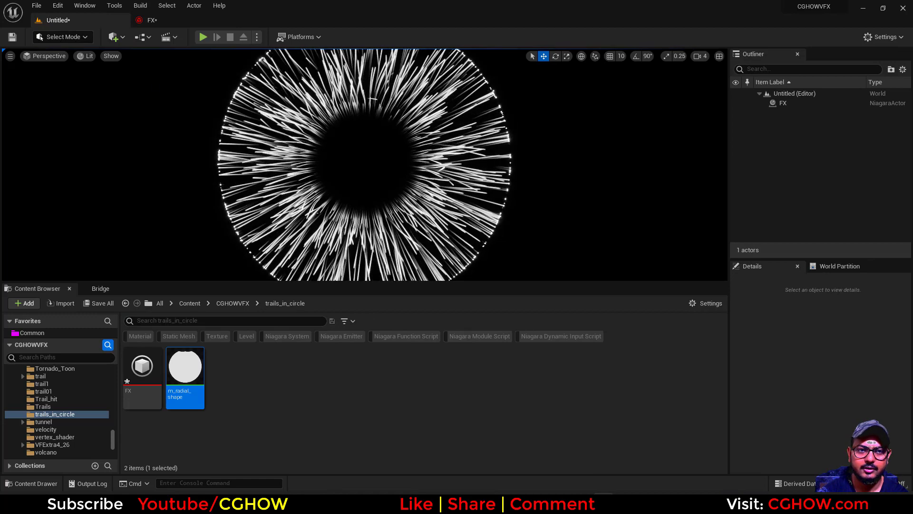
left_click(150, 20)
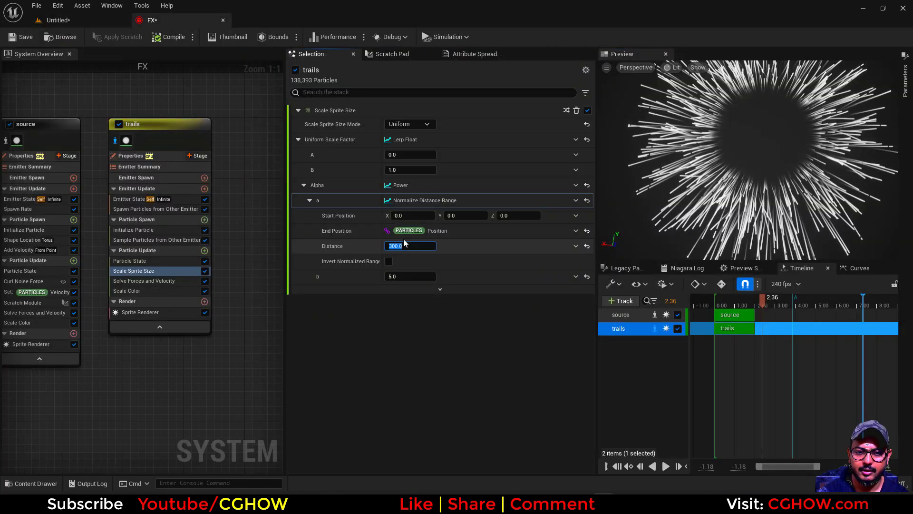
left_click(96, 22)
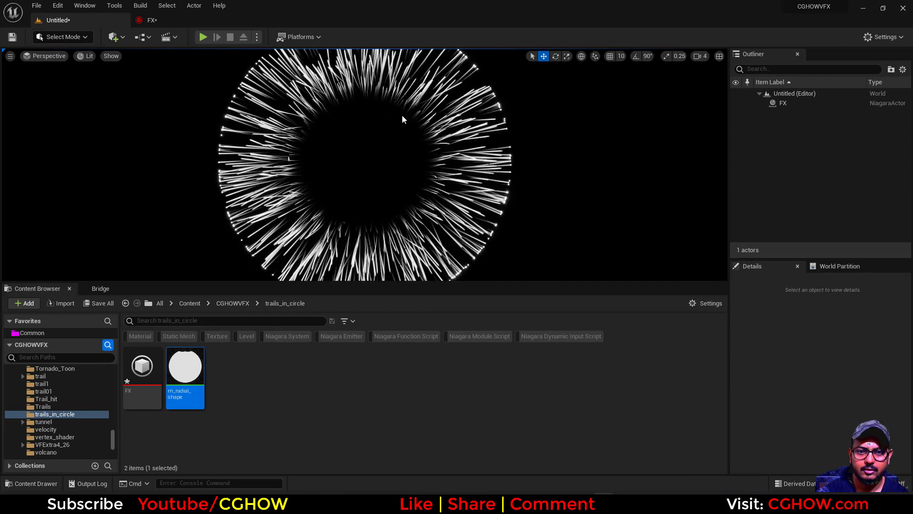
Disable the trails emitter's Scale Sprite Size module and copy the Lerp Float from its Uniform Scale Factor.
left_click(180, 21)
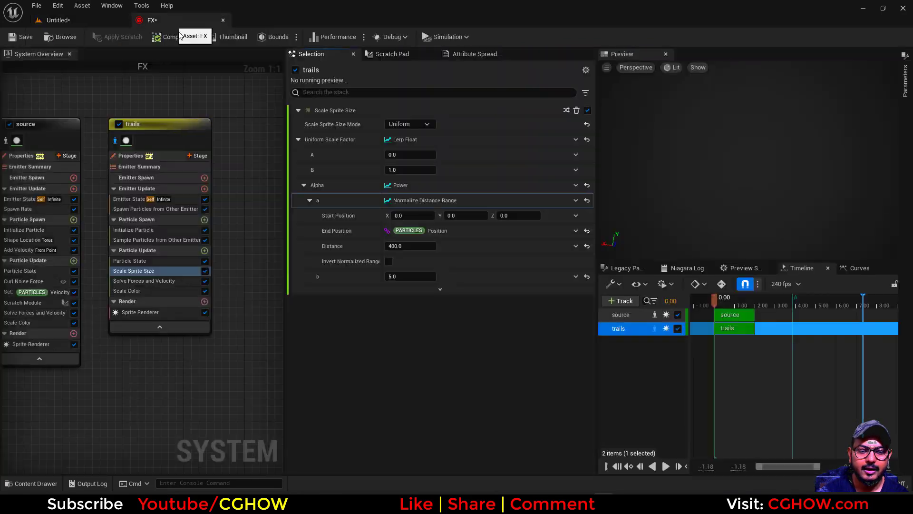
left_click(205, 271)
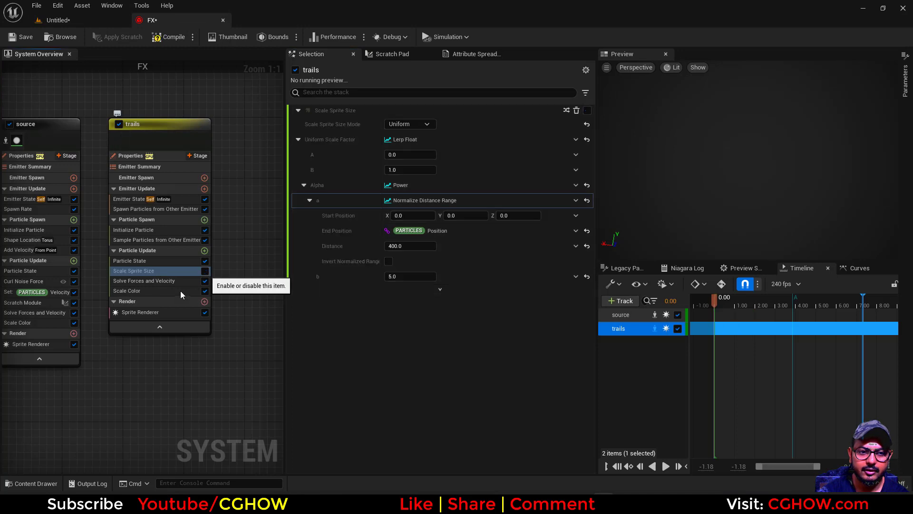
right_click(406, 144)
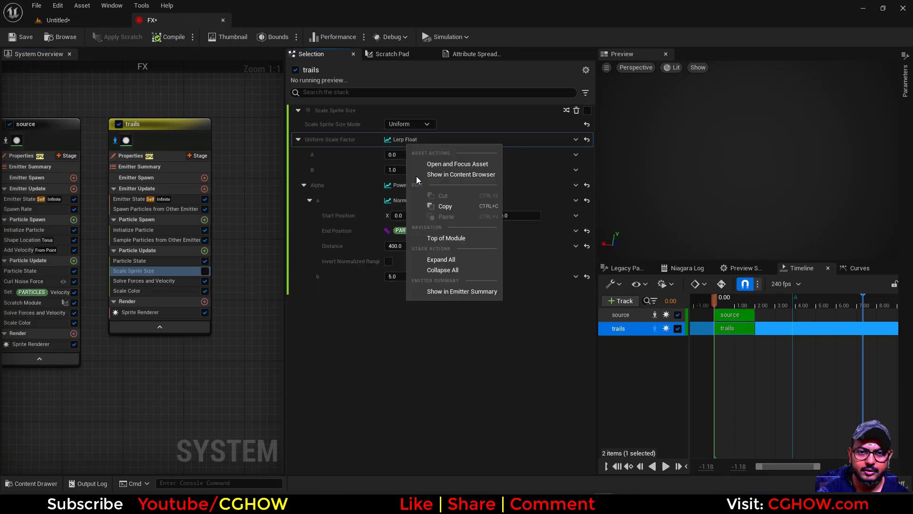
left_click(438, 208)
Paste the copied Lerp Float into the Scale Curve of the trails emitter's Scale Alpha and view the effect in the level.
left_click(171, 292)
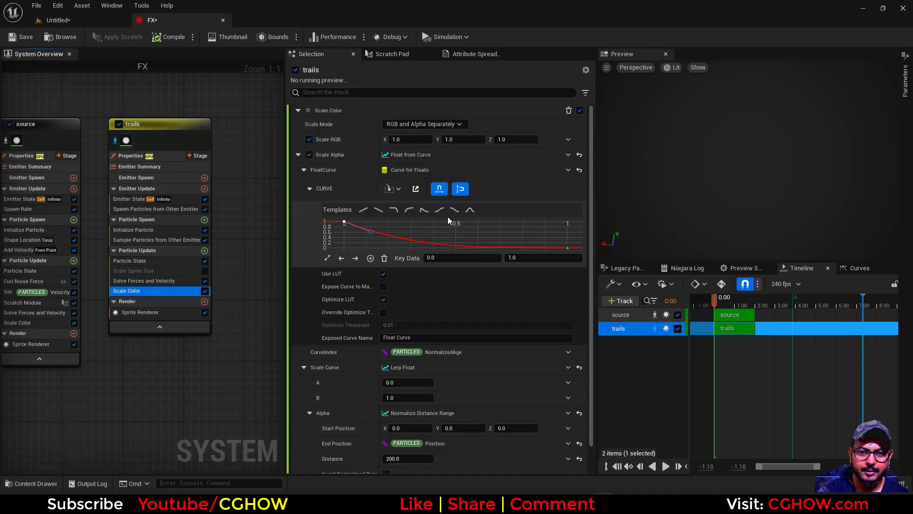
right_click(423, 369)
left_click(487, 287)
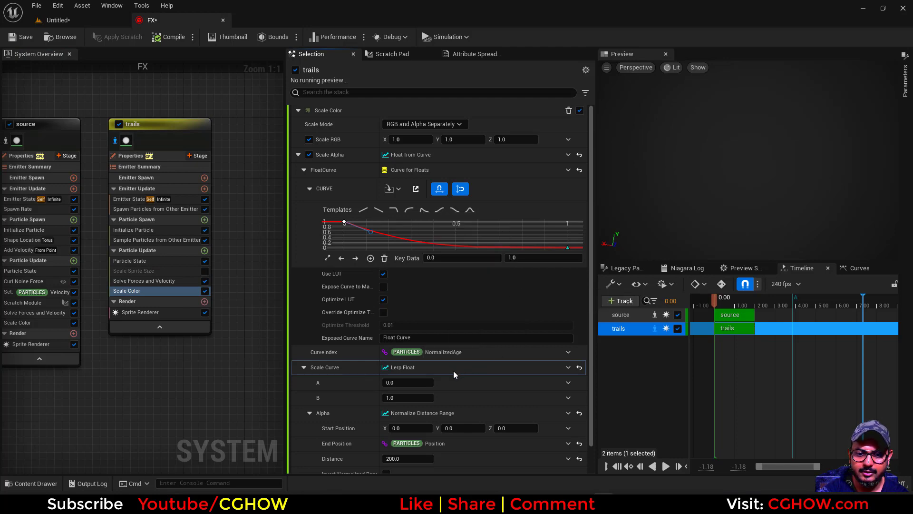
scroll(589, 297, "down", 1)
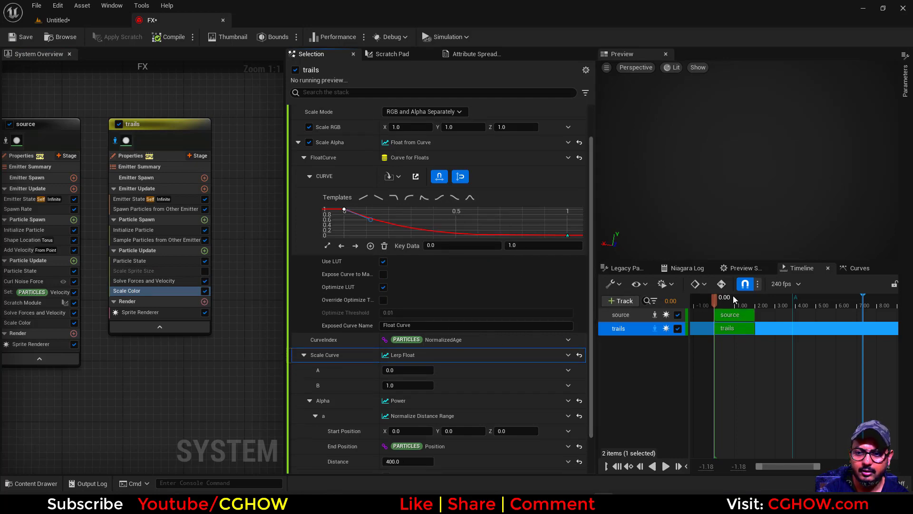
left_click(72, 20)
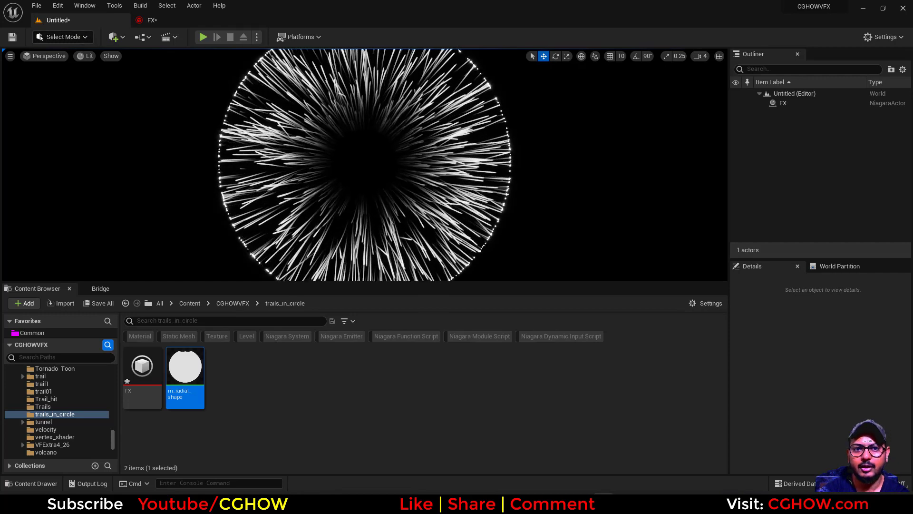
Try other Distance values, including 200, in the Scale Alpha's Normalize Distance Range and compare the results in the level.
left_click(167, 20)
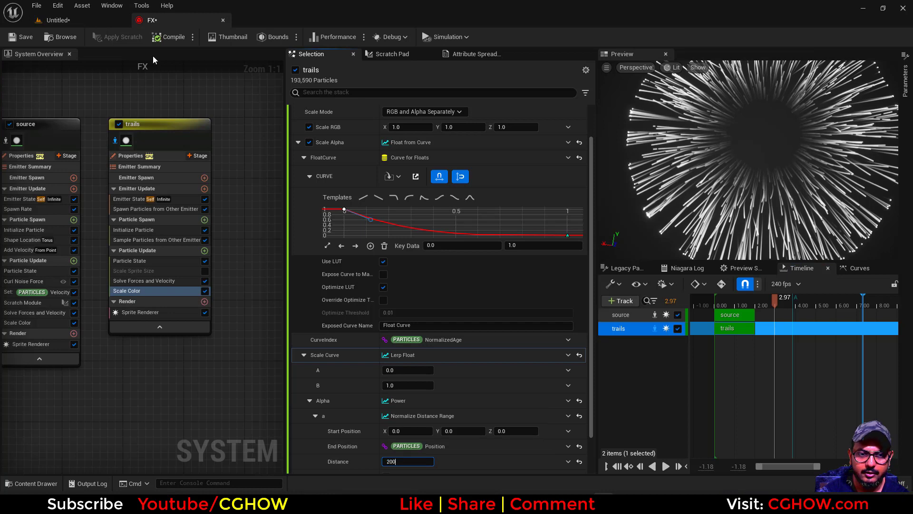
left_click(97, 21)
left_click(152, 22)
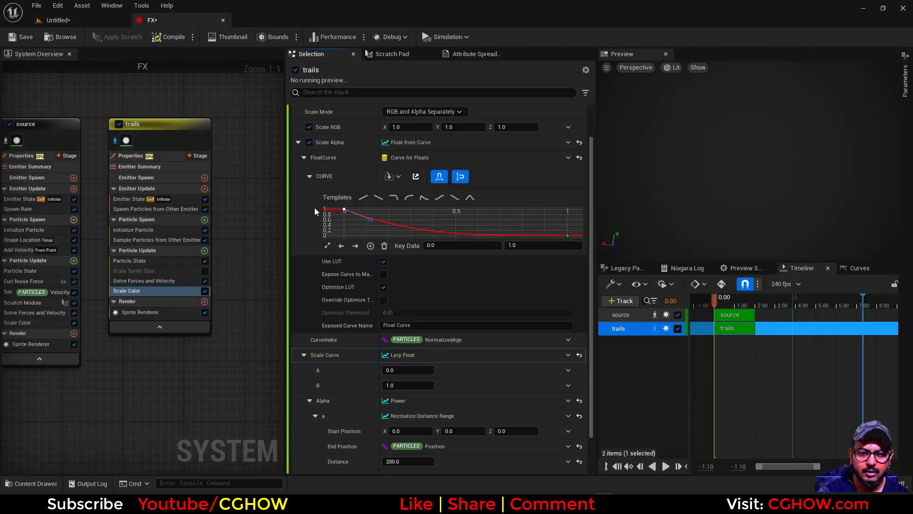
left_click(414, 462)
type("30")
left_click(84, 22)
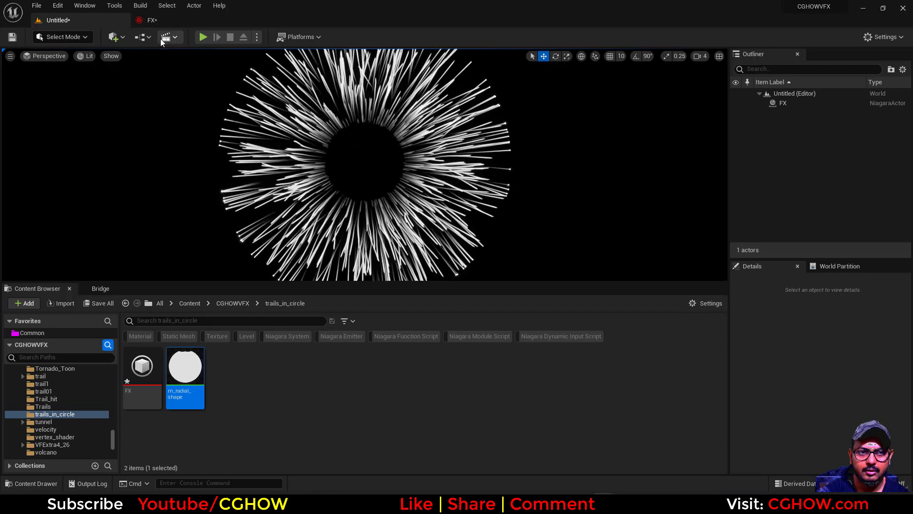
Set the Scale Alpha's Normalize Distance Range Distance to 350 and view the effect in the level.
left_click(151, 20)
left_click(407, 460)
type("350")
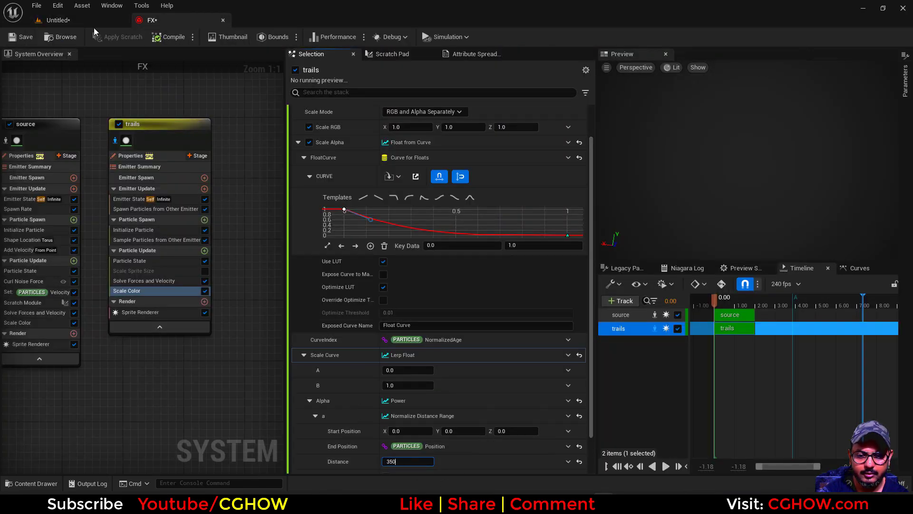
left_click(52, 21)
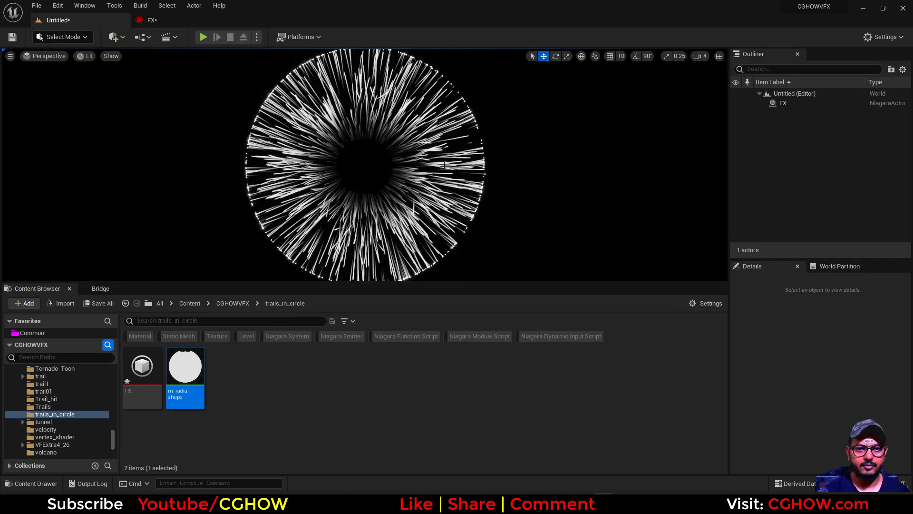
Set the source emitter's Curl Noise Force to Noise Frequency 60 and Scale Curve 800, and check it in the level.
left_click(152, 19)
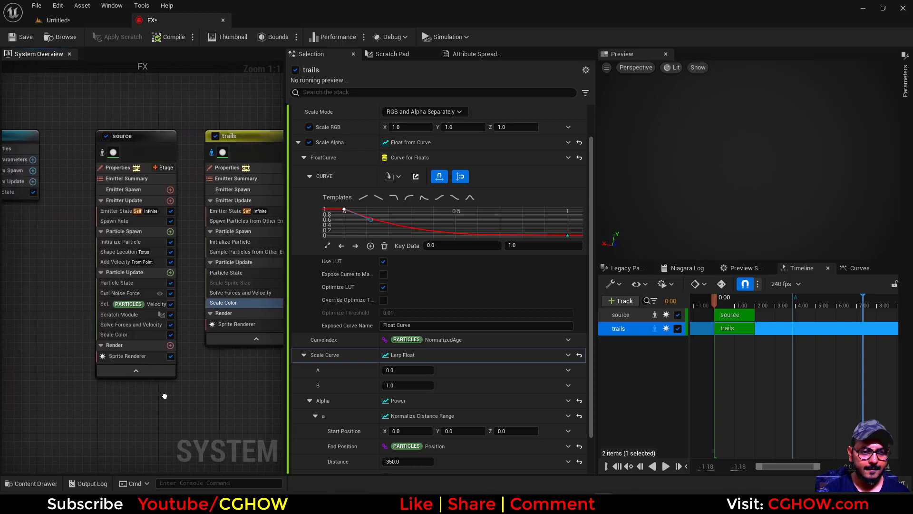
left_click(122, 288)
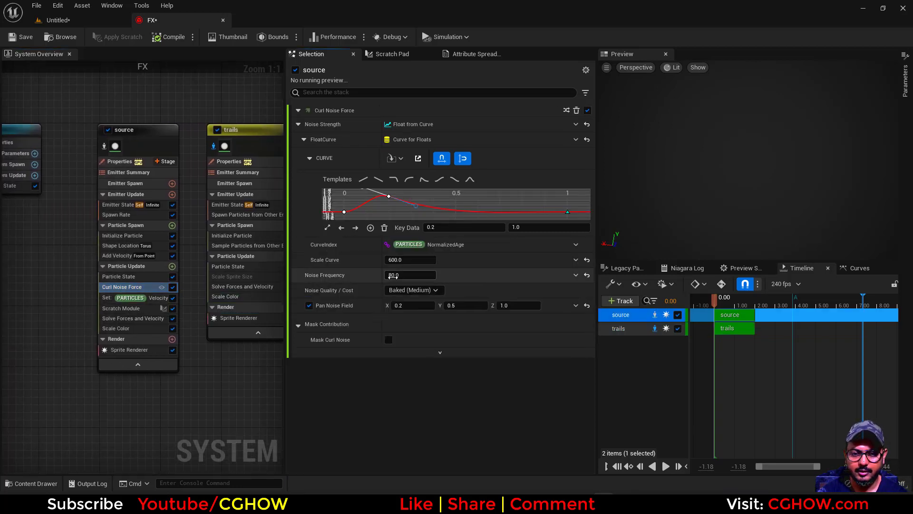
left_click(393, 275)
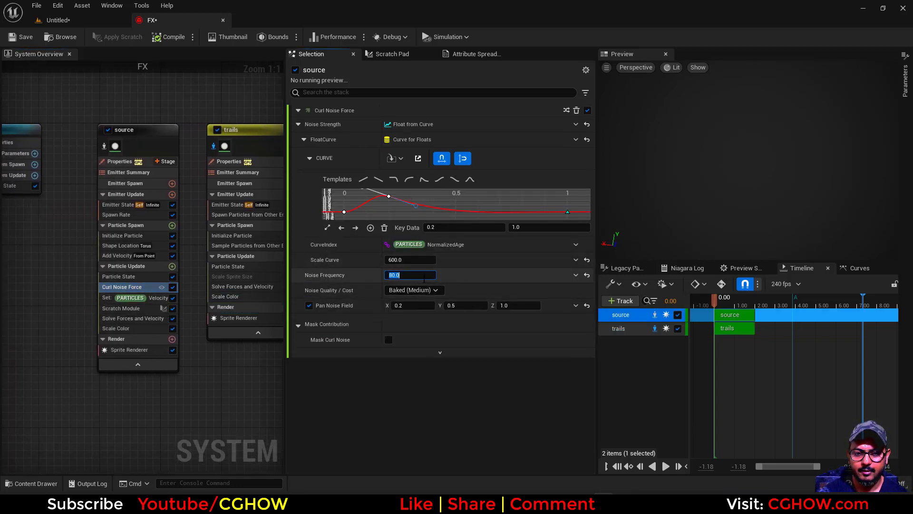
type("60")
left_click(410, 260)
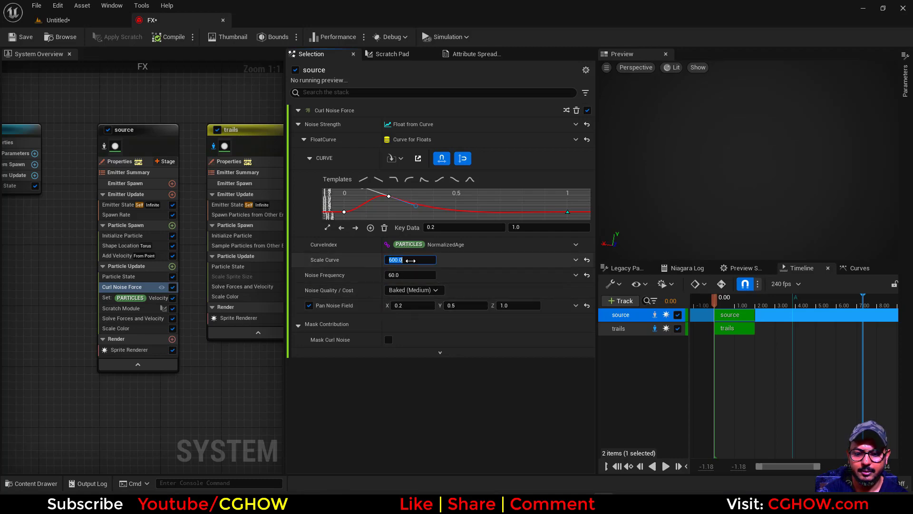
left_click(102, 22)
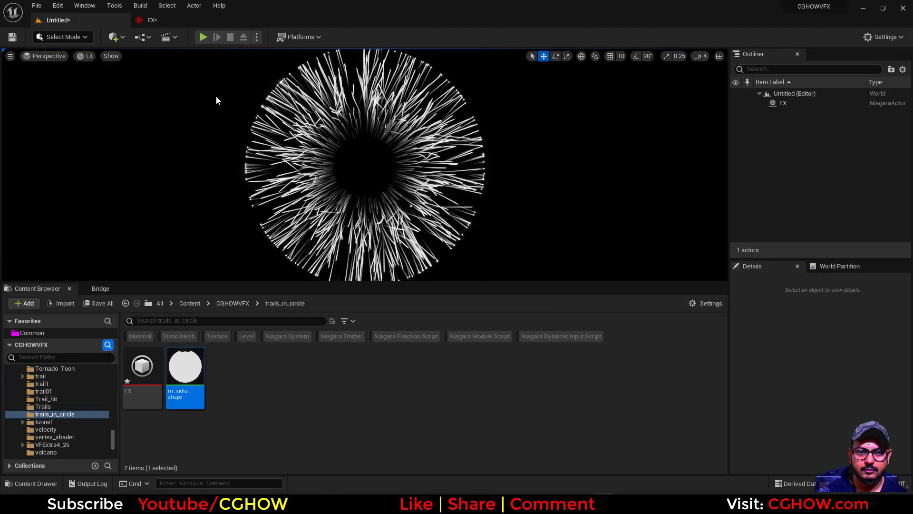
Set the Curl Noise Force's Noise Frequency to 200 and compare the trail noise in the level.
left_click(153, 20)
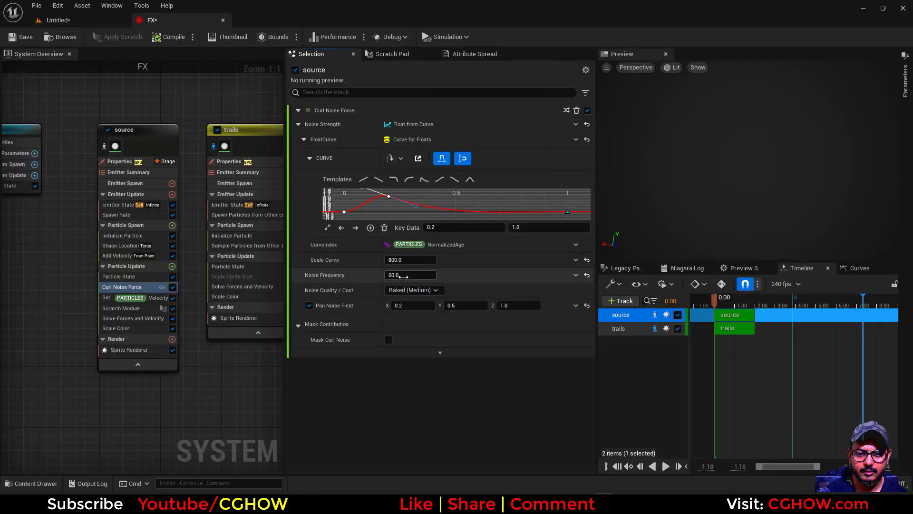
left_click(75, 22)
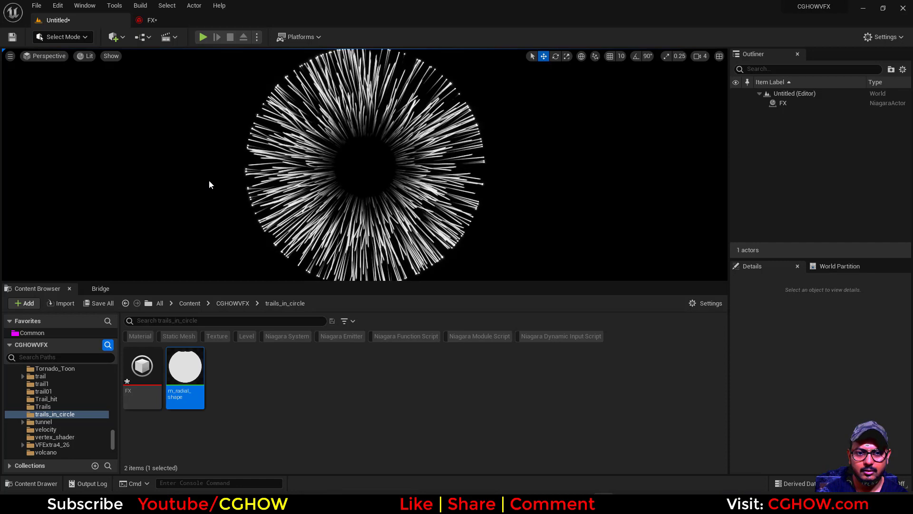
left_click(152, 20)
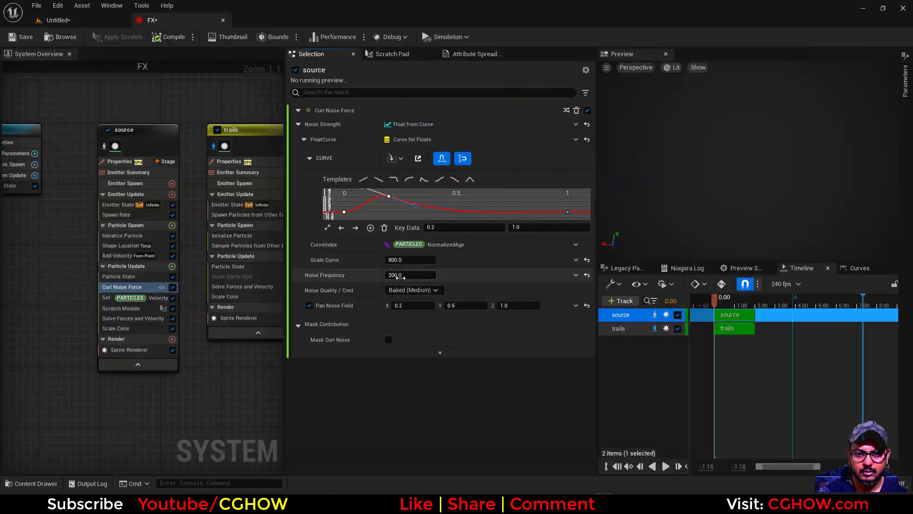
left_click(85, 20)
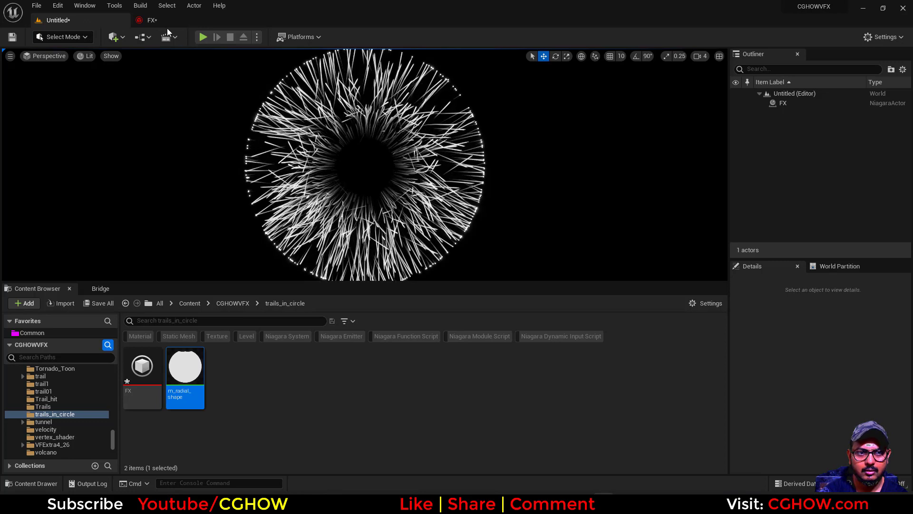
Set the Curl Noise Force's Noise Frequency to 100 and Scale Curve to about 779, and check the trails in the level.
left_click(151, 20)
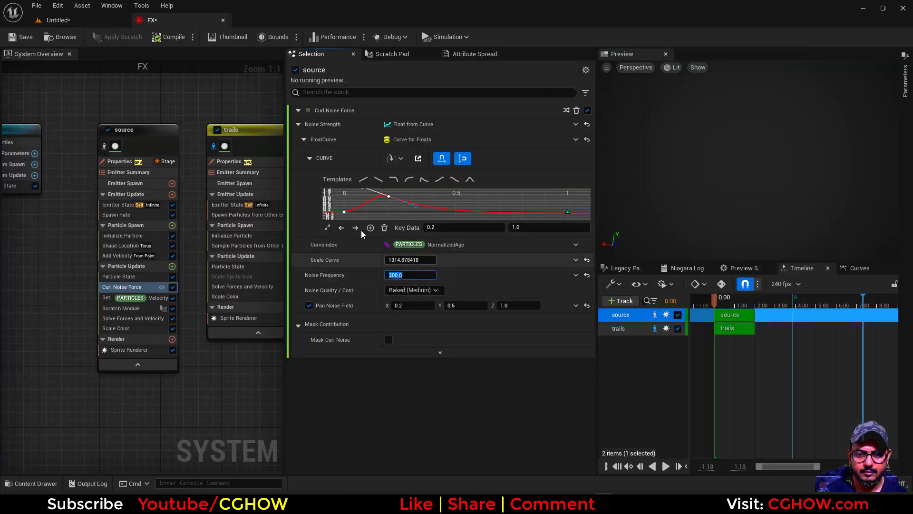
left_click(58, 20)
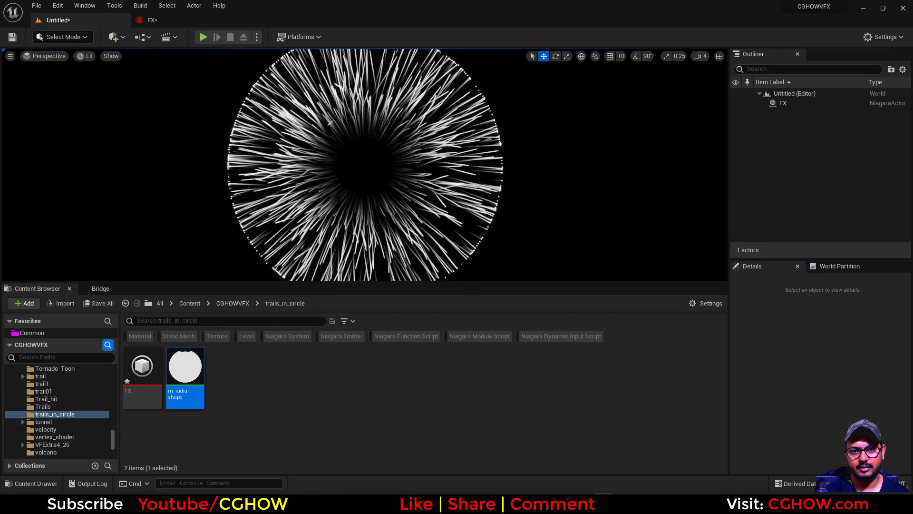
Set the source emitter's Uniform Sprite Size to 20 in Initialize Particle and compare the level effect with the Pinterest reference.
left_click(161, 23)
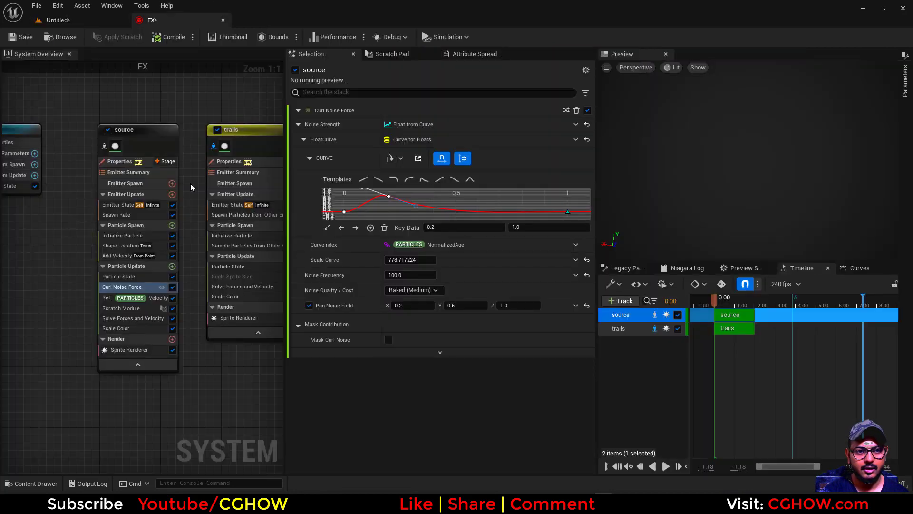
left_click(122, 235)
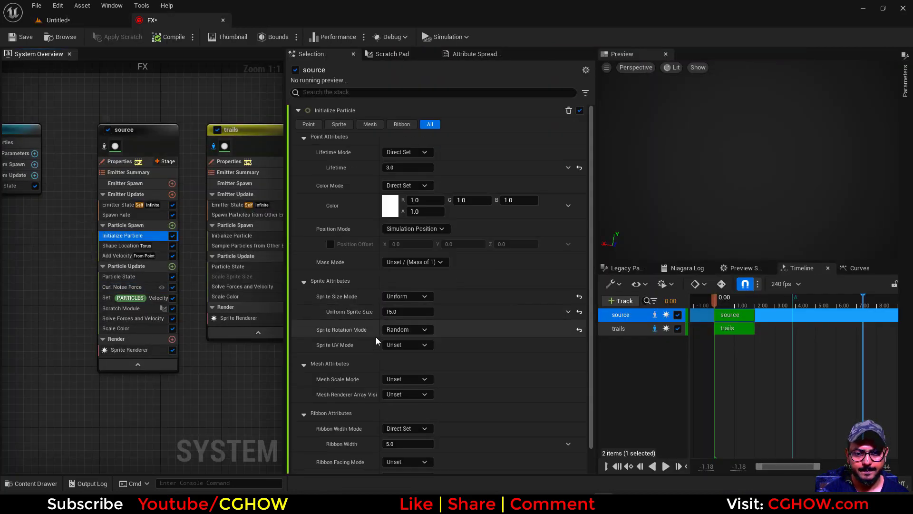
left_click(404, 312)
type("20")
left_click(55, 22)
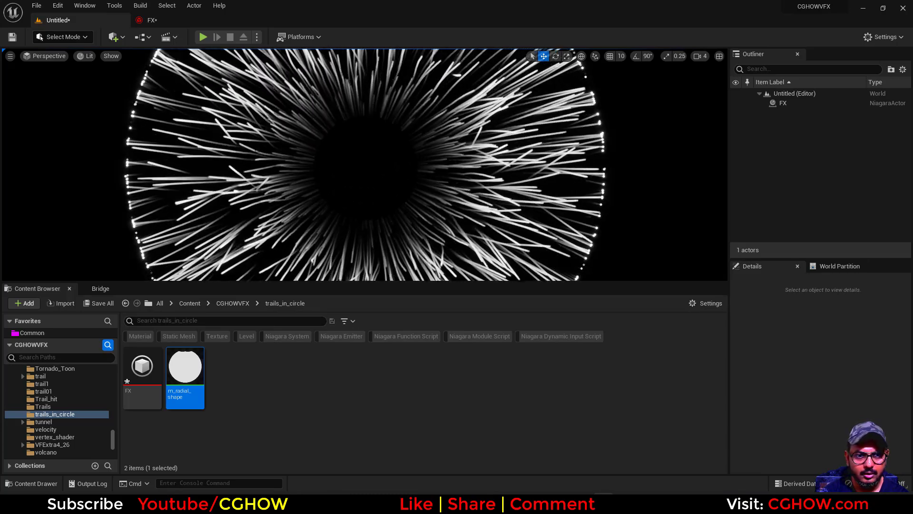
key("alt+Tab")
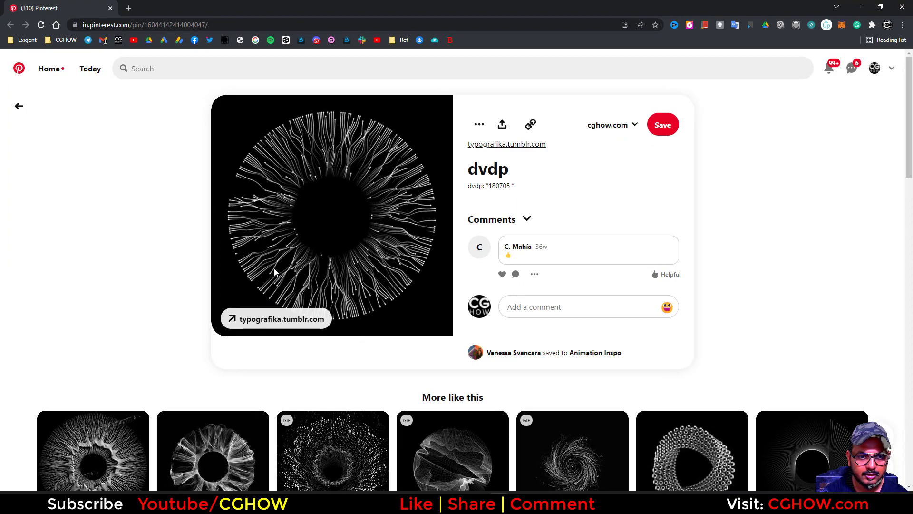
left_click(856, 8)
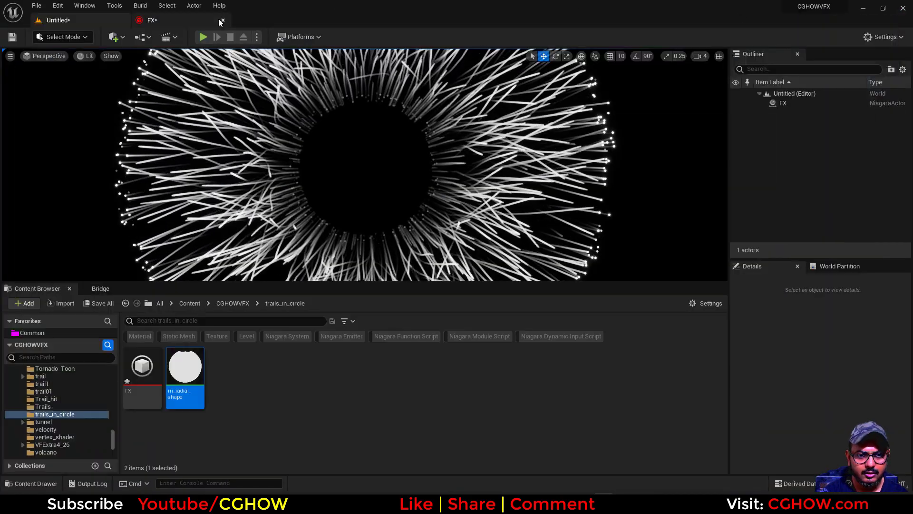
Set the source emitter's Sprite Renderer Sort Order Hint to 1 and check the result in the level.
left_click(149, 21)
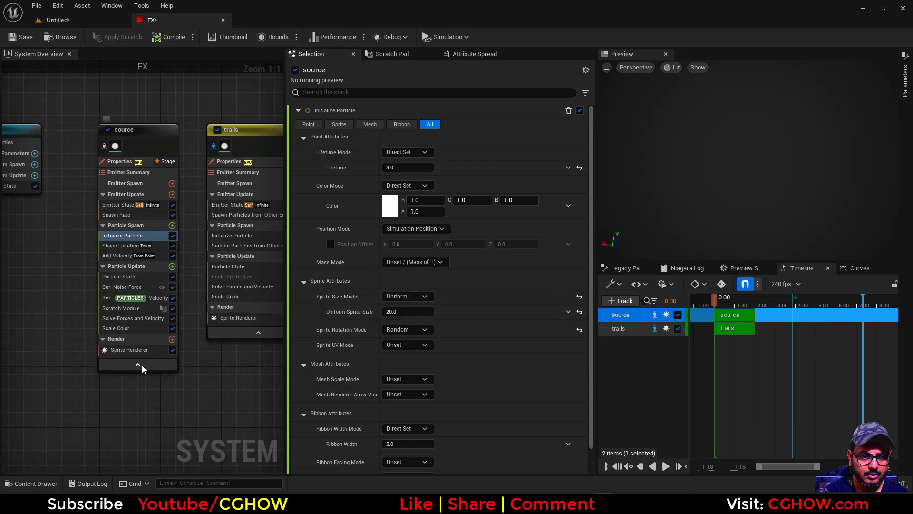
left_click(139, 351)
left_click_drag(591, 229, 591, 438)
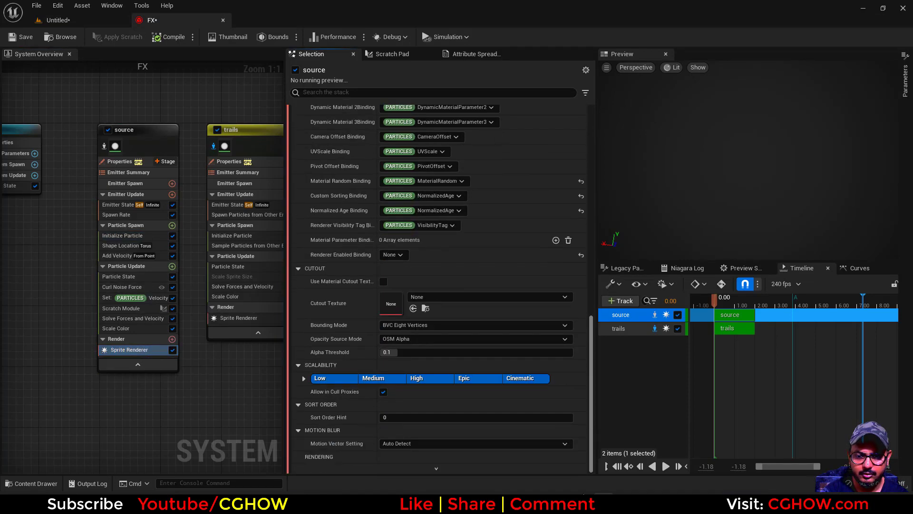
left_click(118, 21)
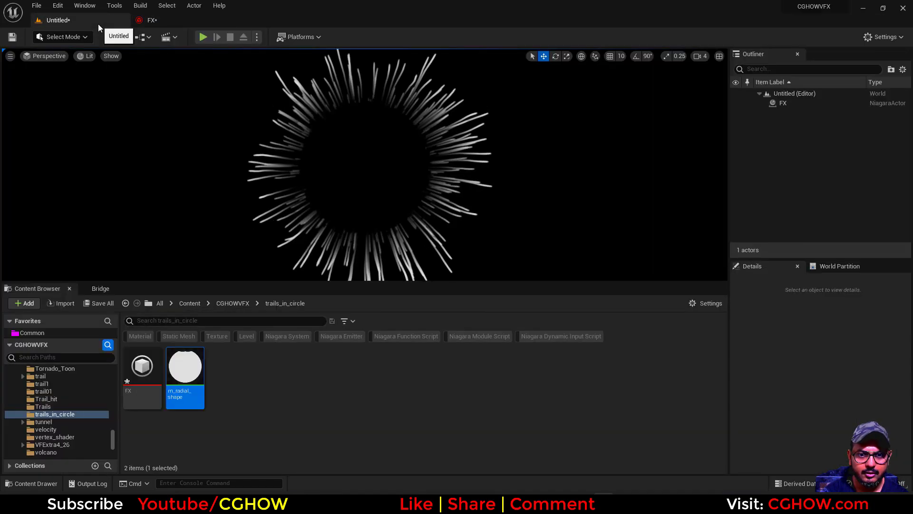
Try a Uniform Sprite Size of about 81 and then 20 on the source particles, comparing both in the level.
left_click(149, 20)
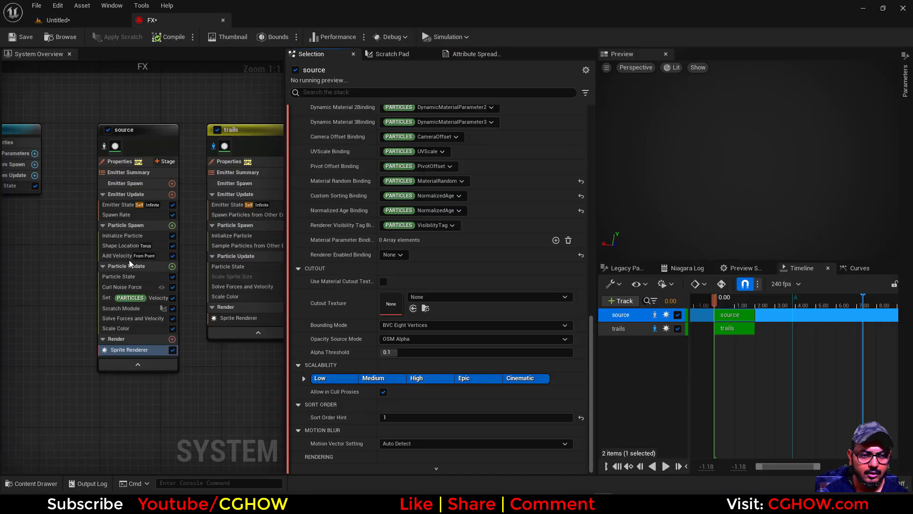
left_click(114, 236)
left_click_drag(398, 287, 400, 286)
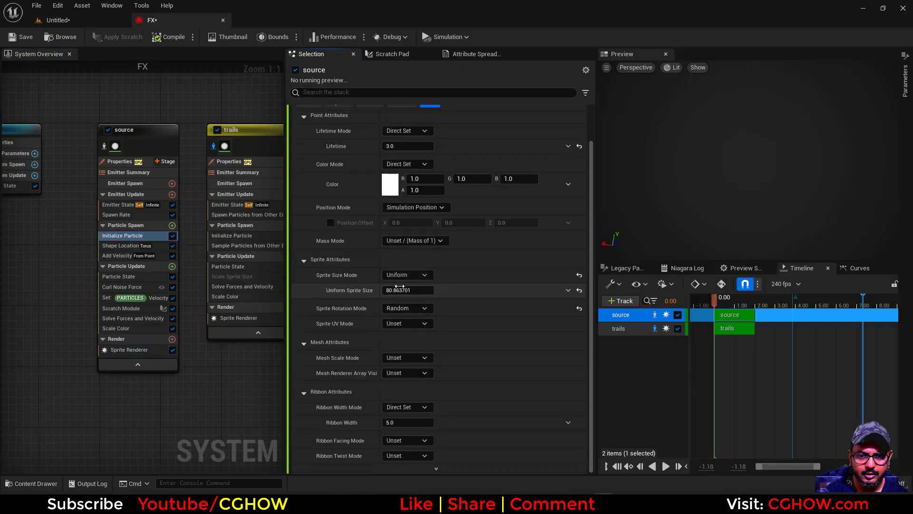
left_click(81, 22)
left_click(170, 21)
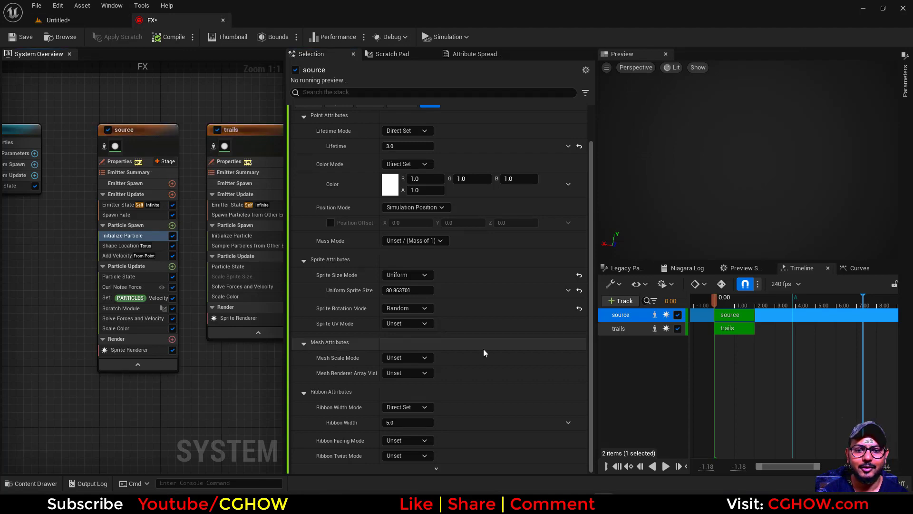
key("Return")
left_click(85, 22)
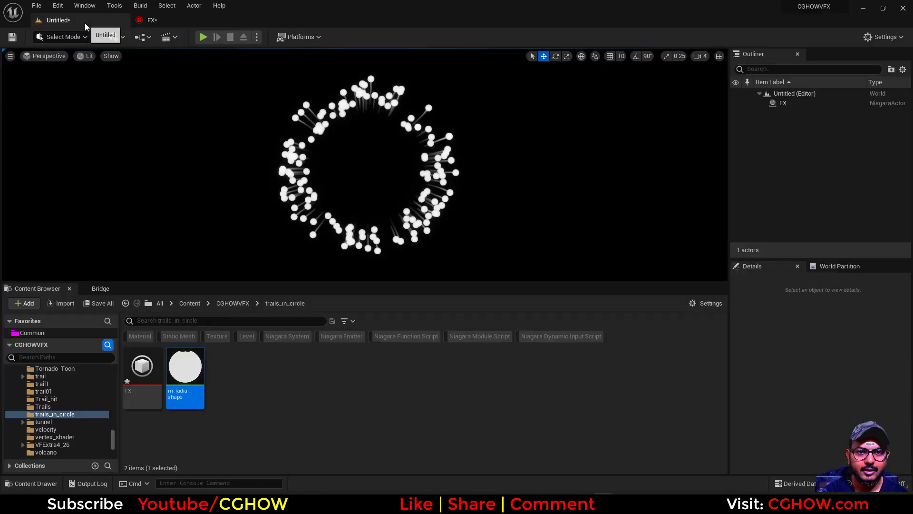
Reduce the source particles' Uniform Sprite Size to 15 and then 10, comparing the dots in the level.
left_click(148, 20)
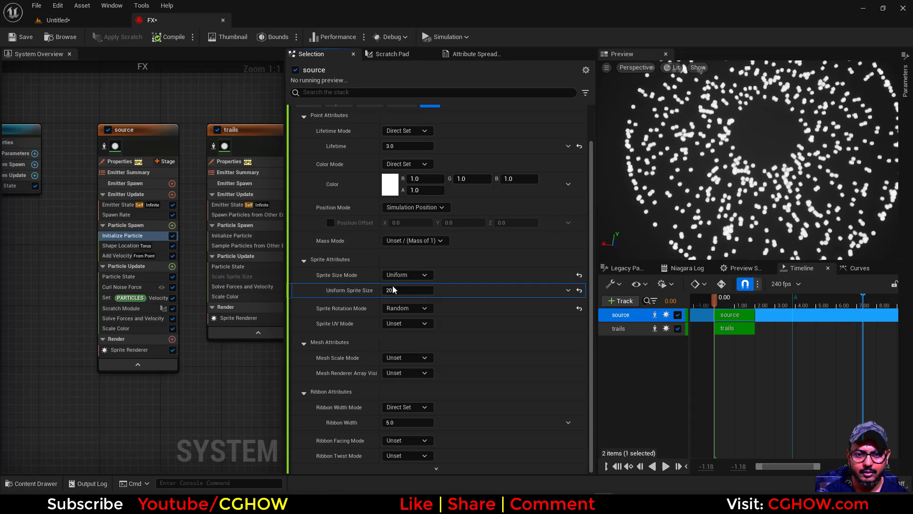
type("15")
key("Return")
left_click(86, 21)
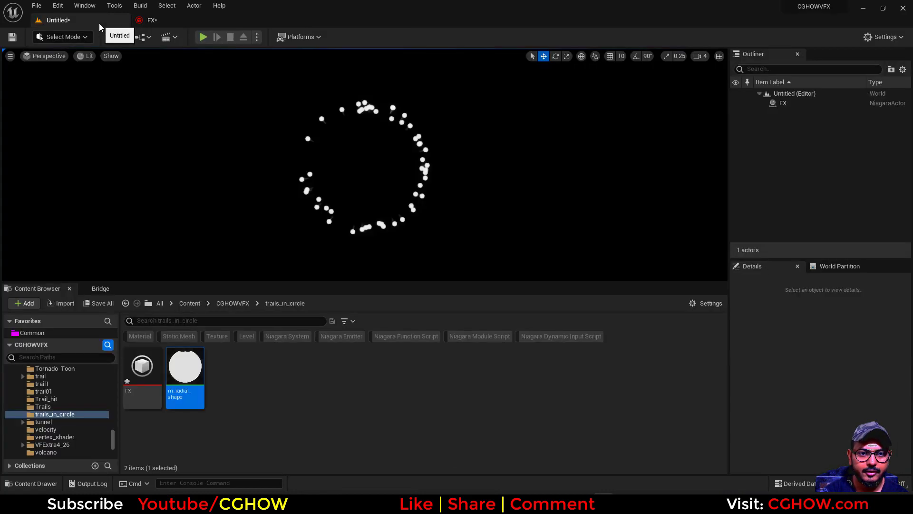
left_click(151, 20)
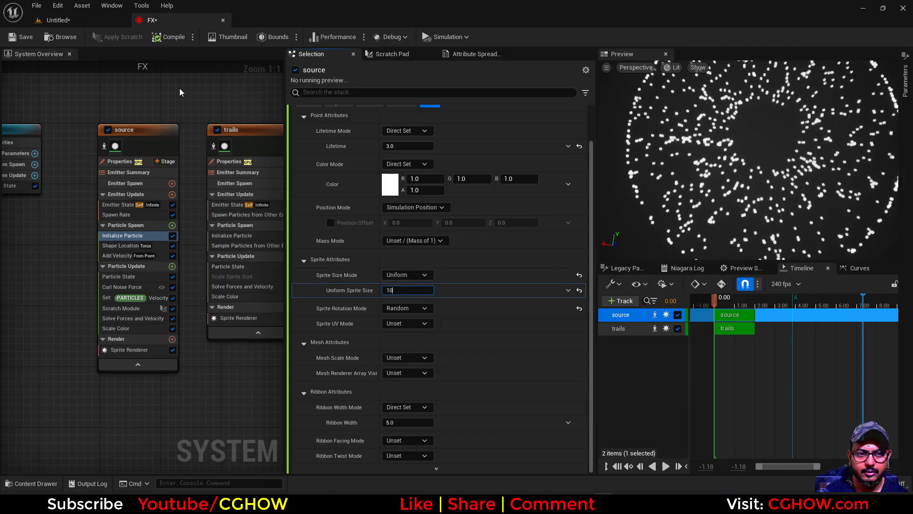
type("10")
key("Return")
left_click(97, 23)
left_click(151, 20)
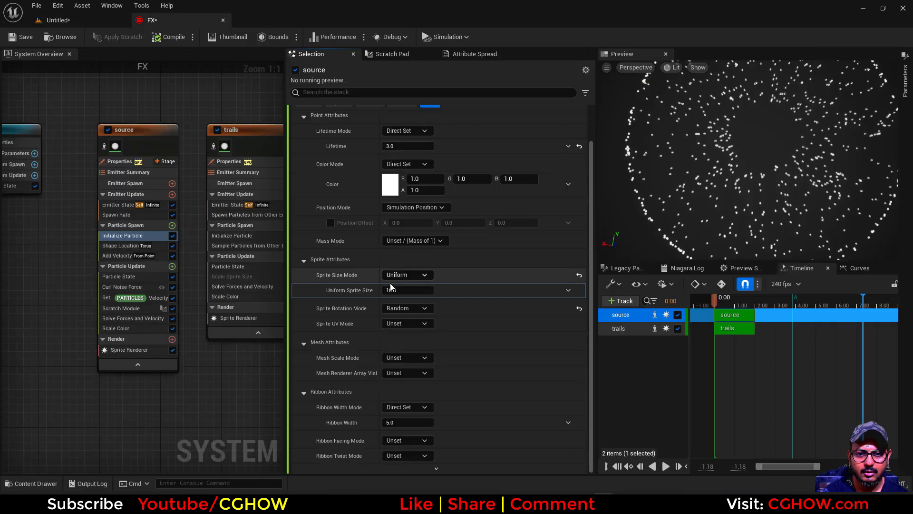
left_click(62, 22)
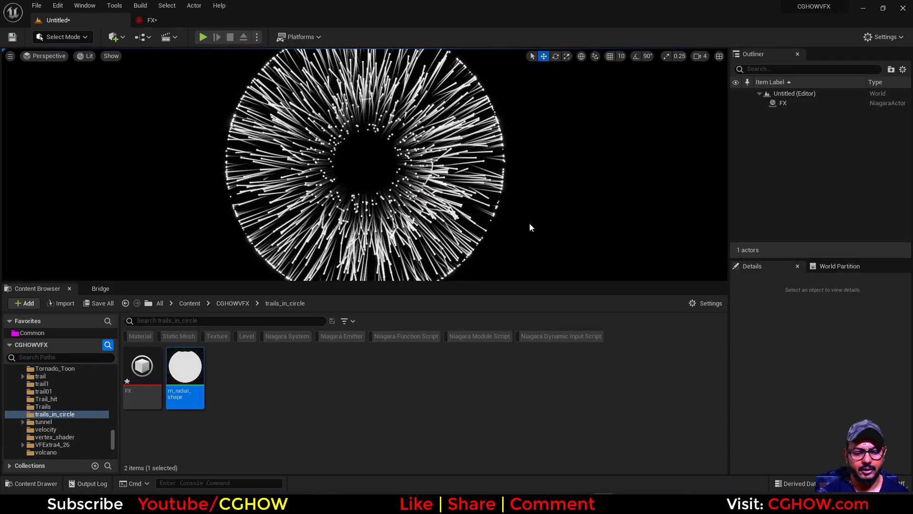
Examine the particle effect in the level viewport at full screen.
key("F11")
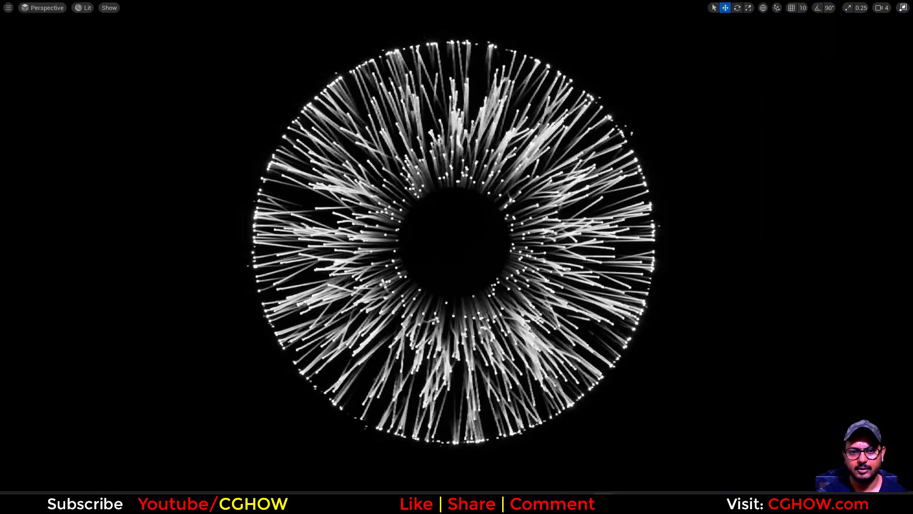
right_click_drag(669, 296, 669, 296)
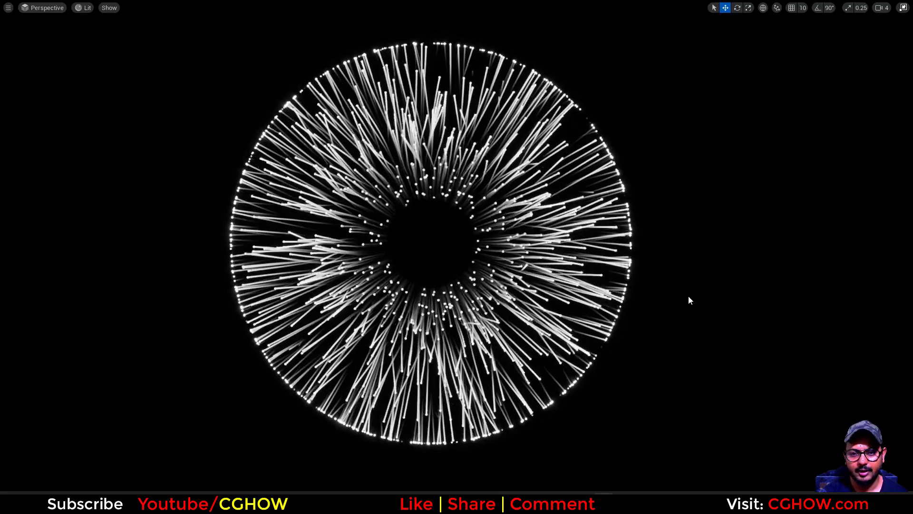
right_click_drag(688, 295, 706, 301)
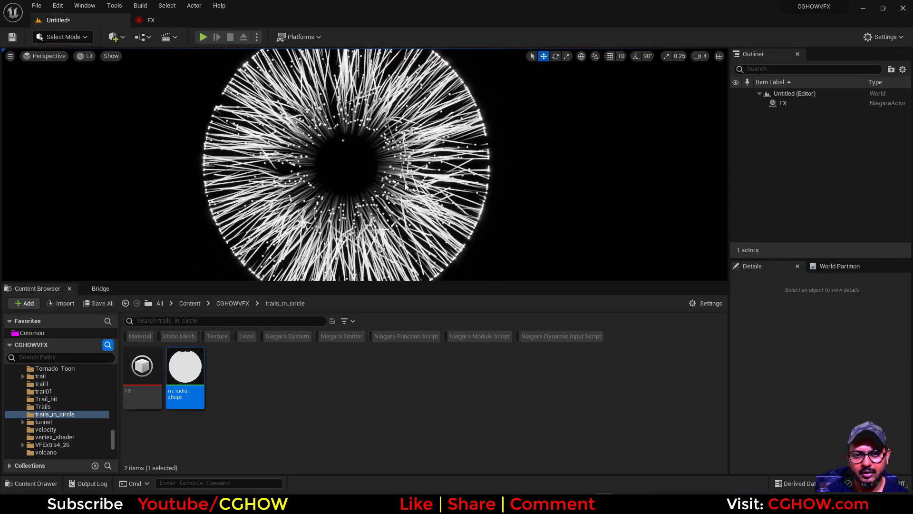
Disable the source emitter's Curl Noise Force and add a Vortex Velocity module above the Set Velocity module in Particle Update.
left_click(151, 21)
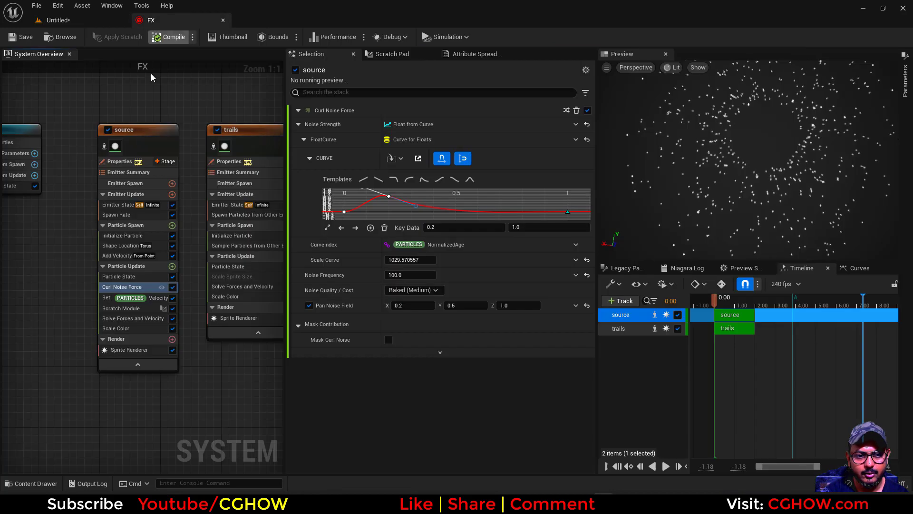
left_click(173, 287)
left_click(172, 266)
type("vor")
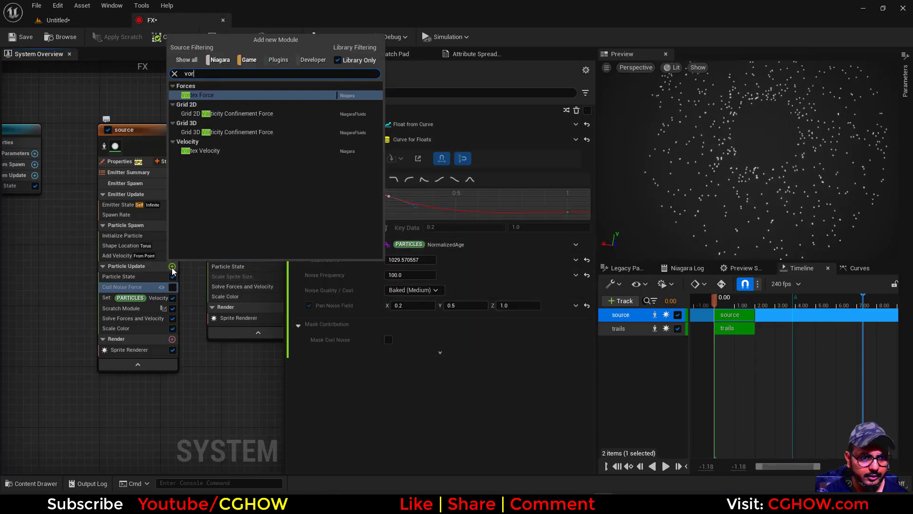
left_click(207, 150)
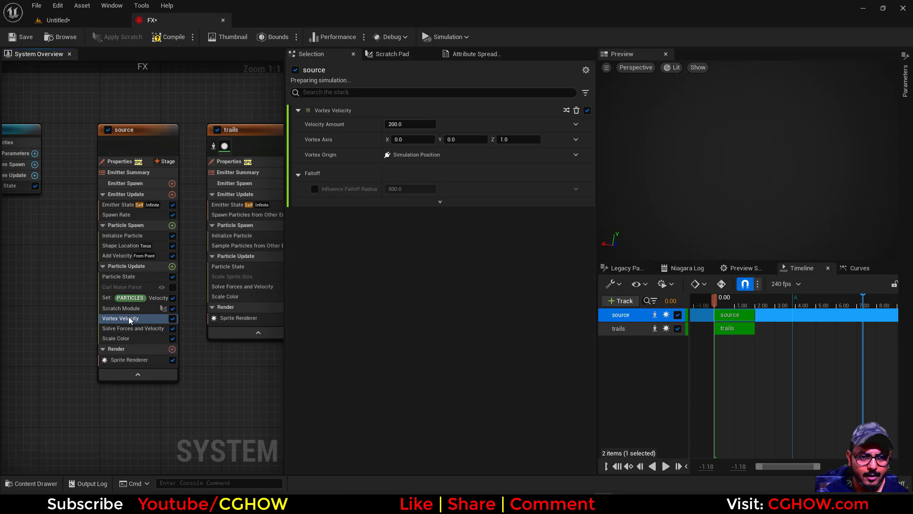
left_click_drag(139, 298, 139, 297)
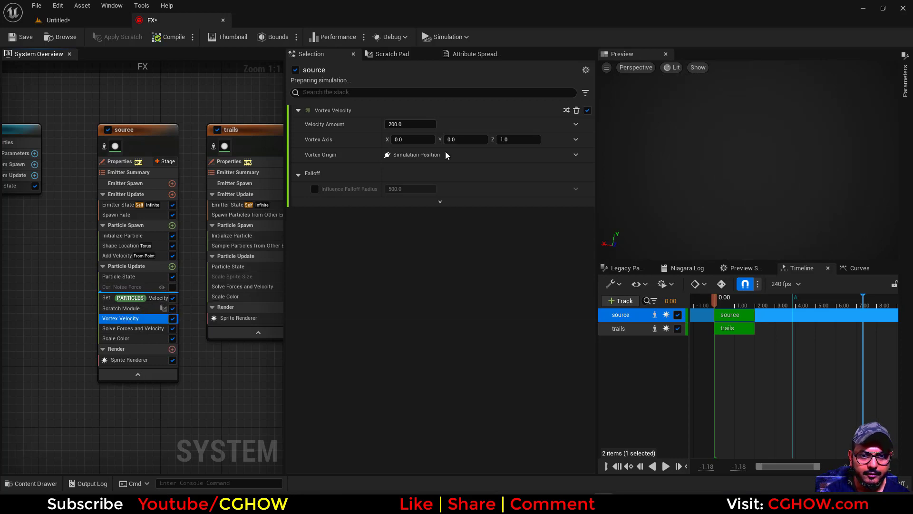
Drive the Vortex Velocity Amount with a Sine of Period 0.5 and Scale 500, save the system and view it in the level.
left_click(576, 124)
type("sin")
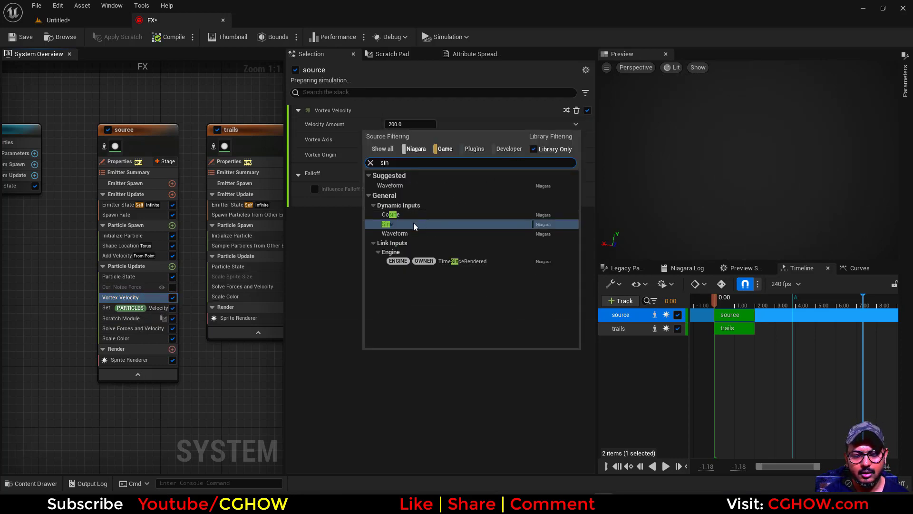
left_click(414, 224)
left_click(410, 154)
type(".5")
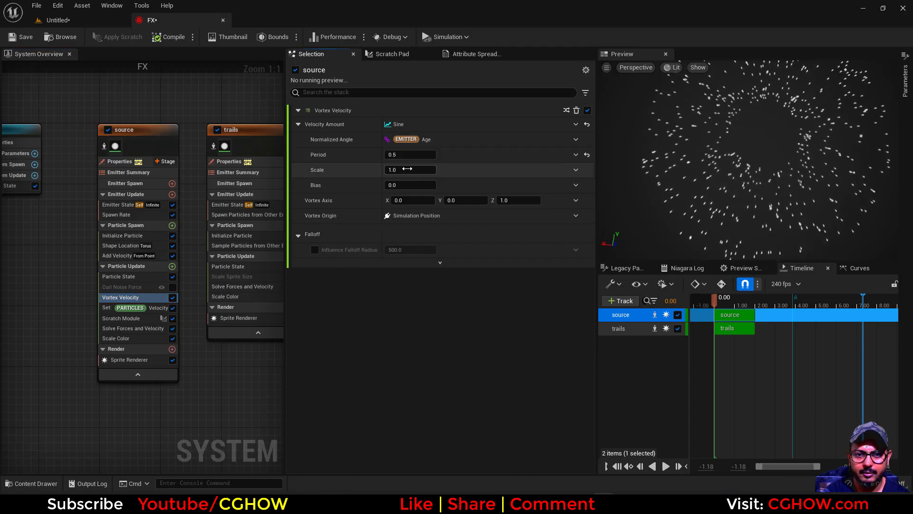
left_click(407, 169)
type("500")
left_click(24, 37)
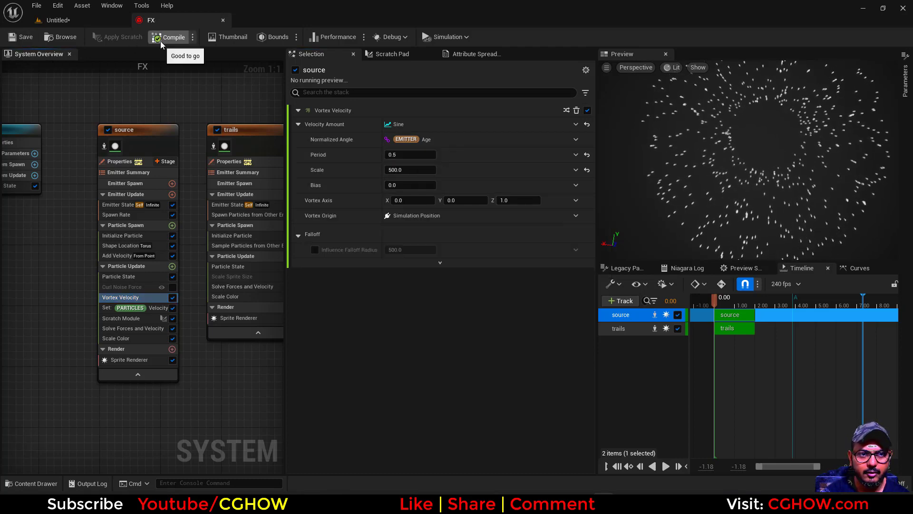
left_click(71, 20)
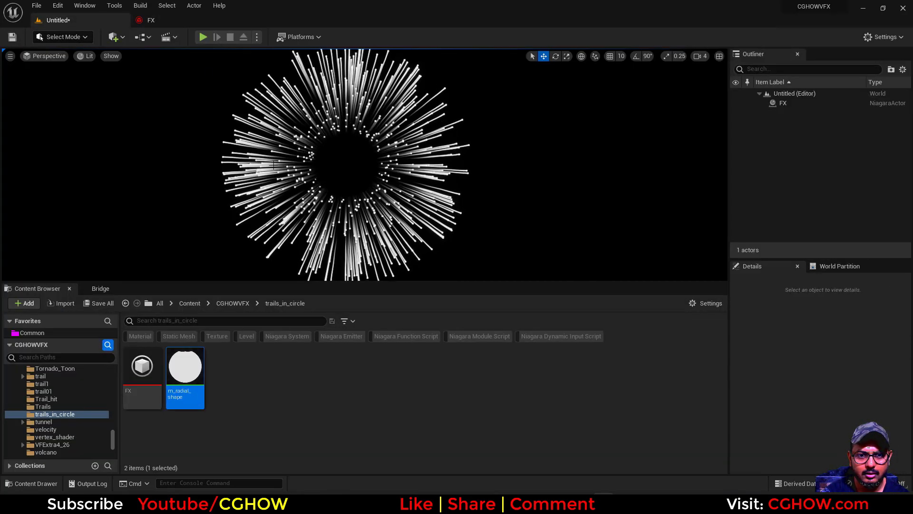
Try a Sine Scale of about 1263 with Period 0.2 for the Vortex Velocity Amount and check it in the level.
left_click(167, 19)
left_click_drag(409, 169, 447, 170)
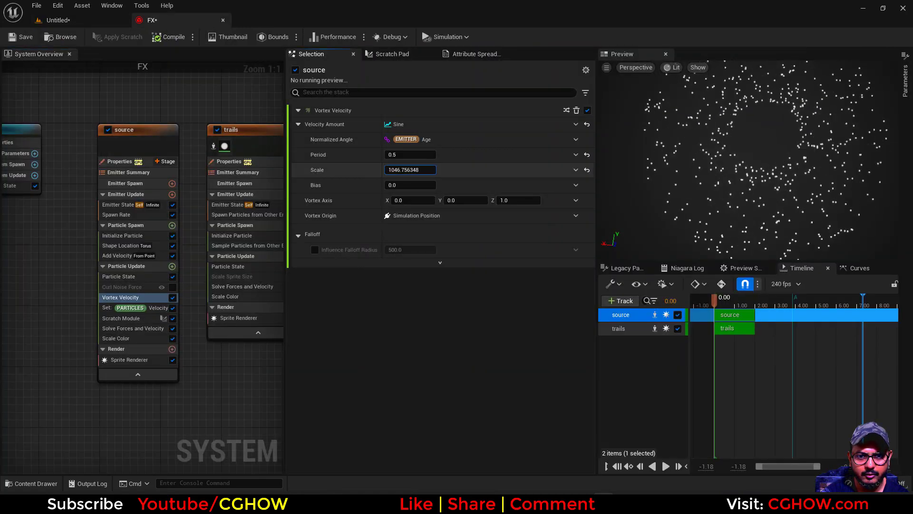
left_click(96, 19)
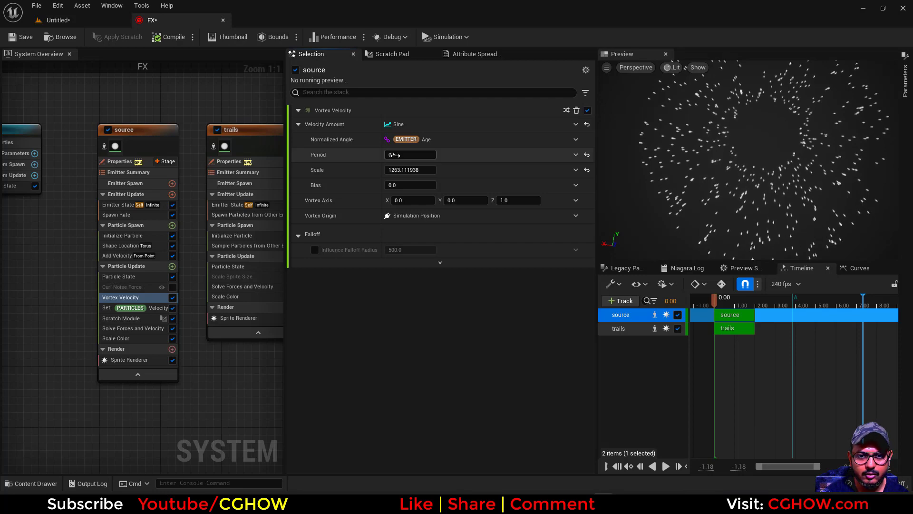
left_click(67, 24)
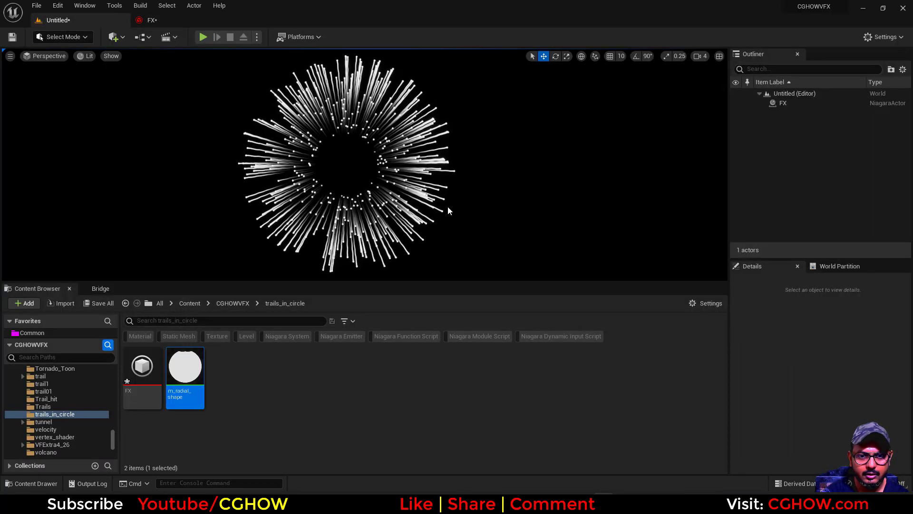
Set the Vortex Velocity Sine's Period to 1 and its Scale to about 2626.
left_click(151, 20)
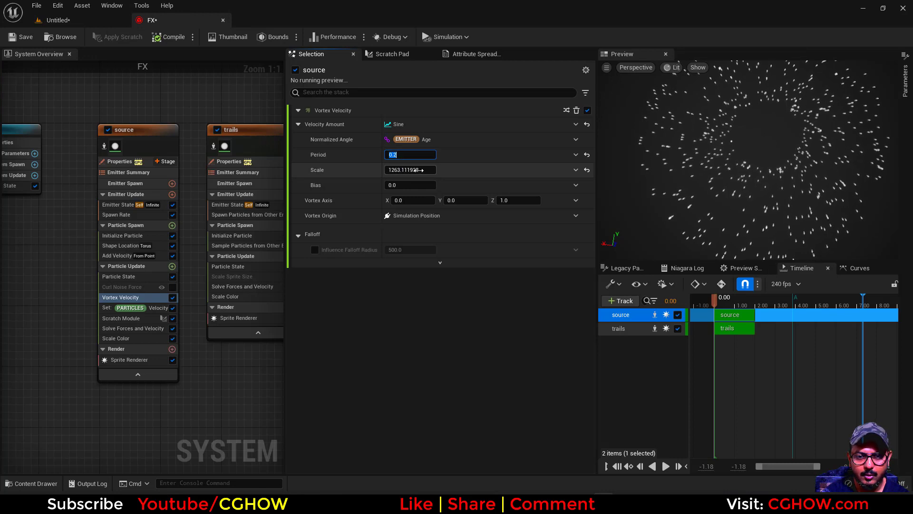
type("1")
left_click_drag(418, 170, 436, 171)
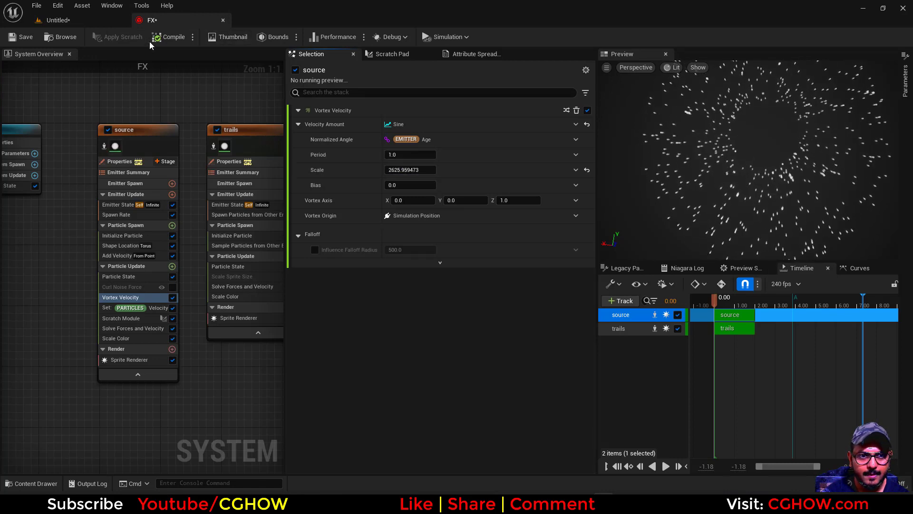
Compile and save the FX system and check the trails in the level.
left_click(171, 36)
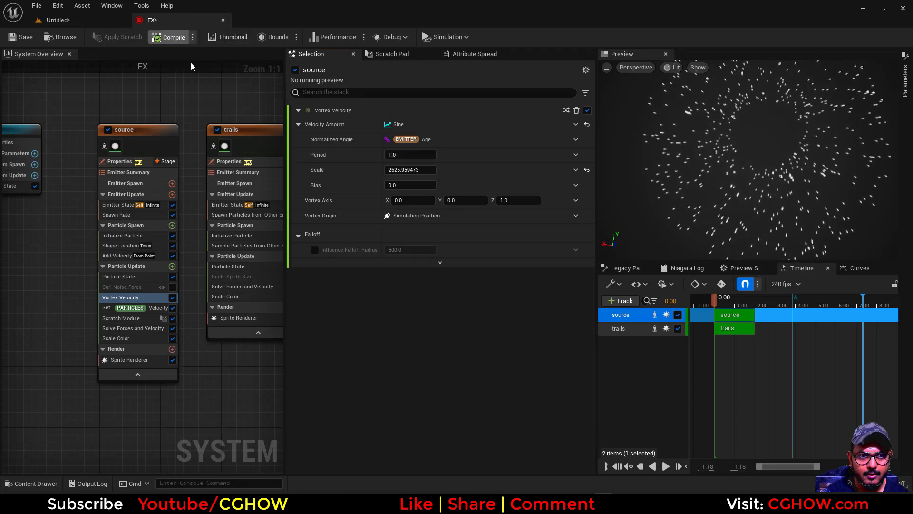
left_click(29, 38)
left_click(70, 19)
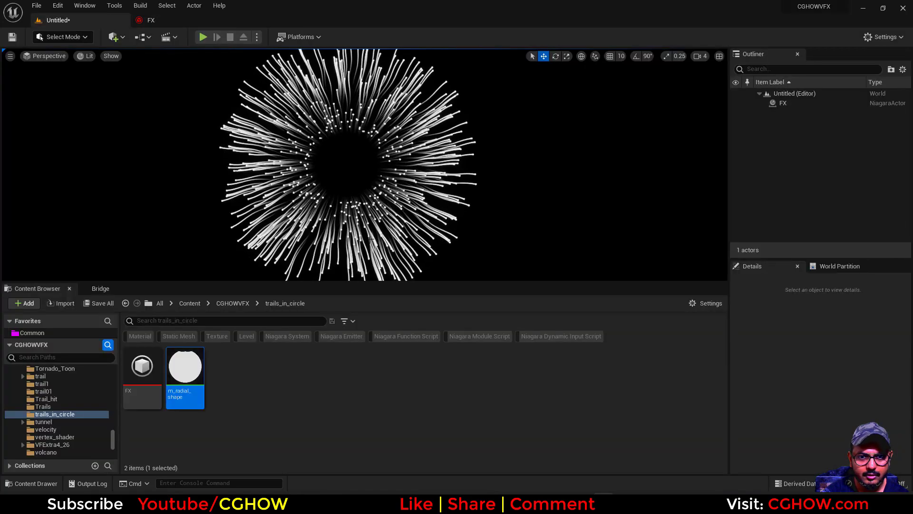
left_click(498, 503)
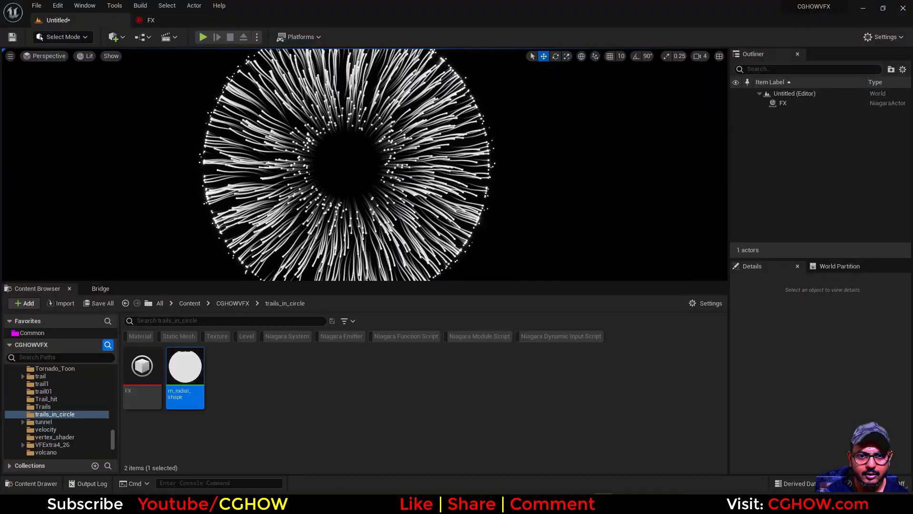
Link the Vortex Velocity Sine's Normalized Angle to Particles NormalizedAge.
left_click(162, 22)
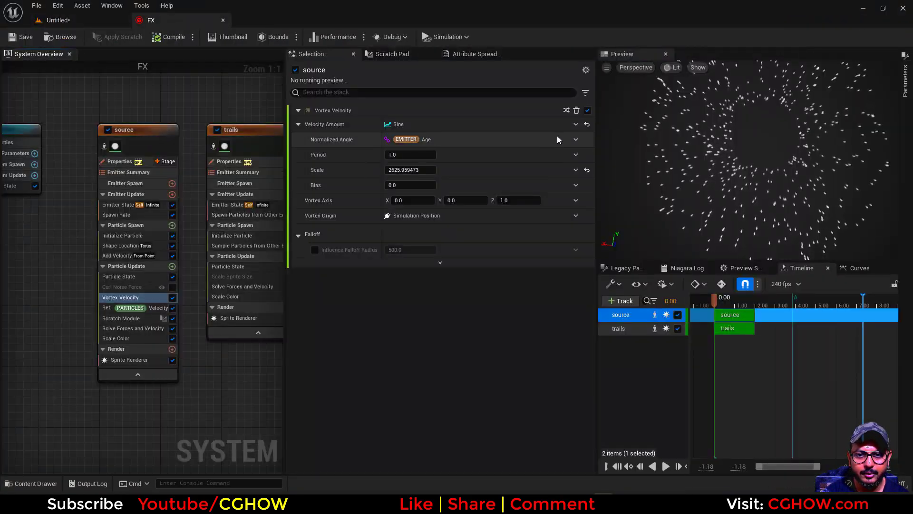
left_click(575, 140)
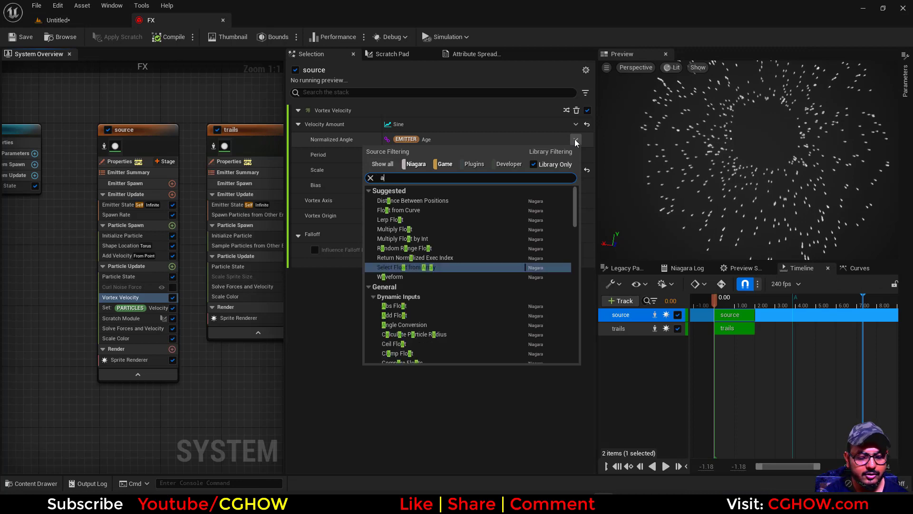
type("age")
left_click(441, 275)
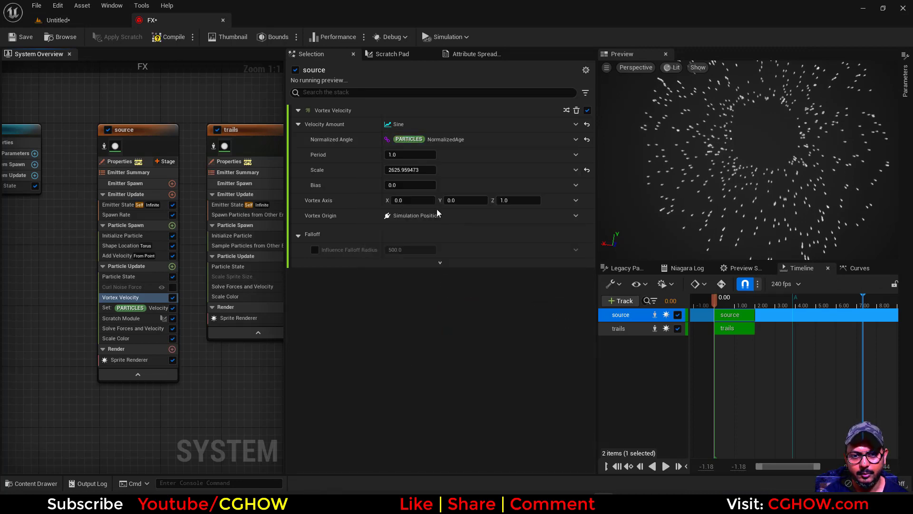
Drive the Sine's Period with a Random Range Float of Minimum 0.5, save the system and view it in the level.
left_click(575, 157)
type("uni")
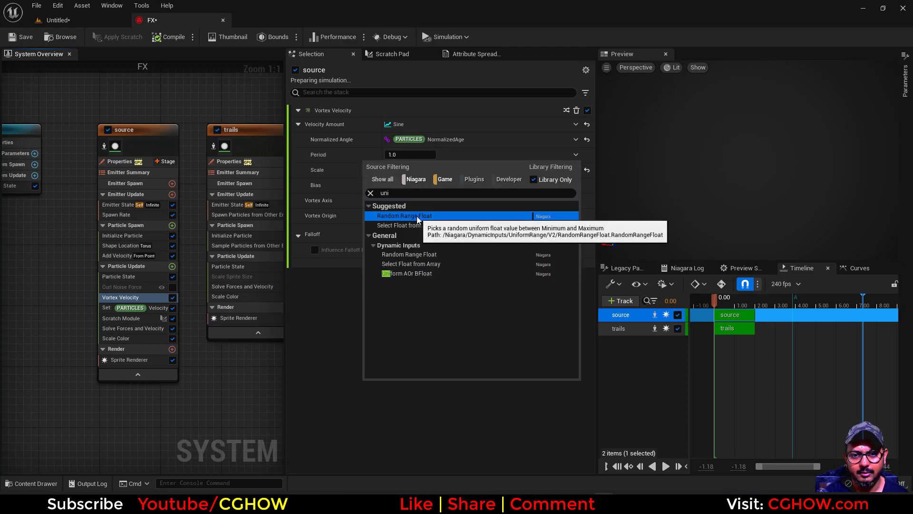
left_click(428, 215)
left_click(407, 170)
type(".5")
key("Return")
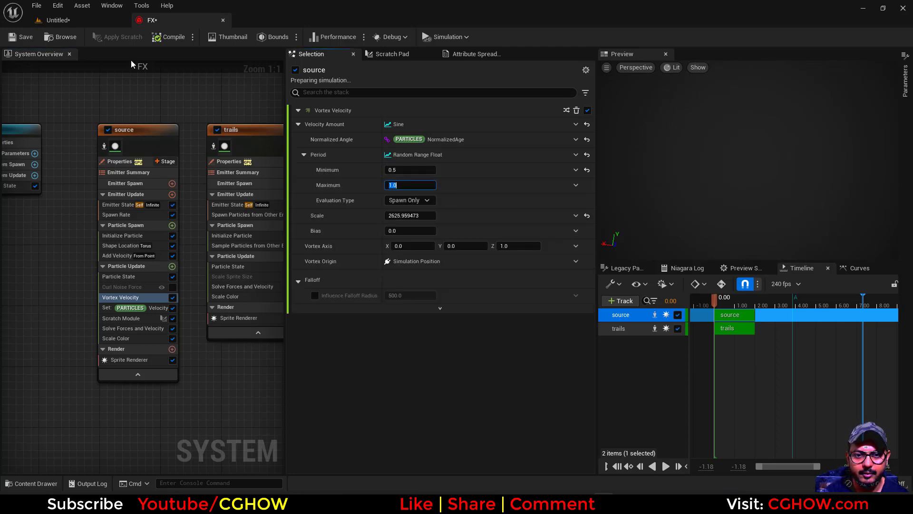
left_click(22, 37)
left_click(89, 24)
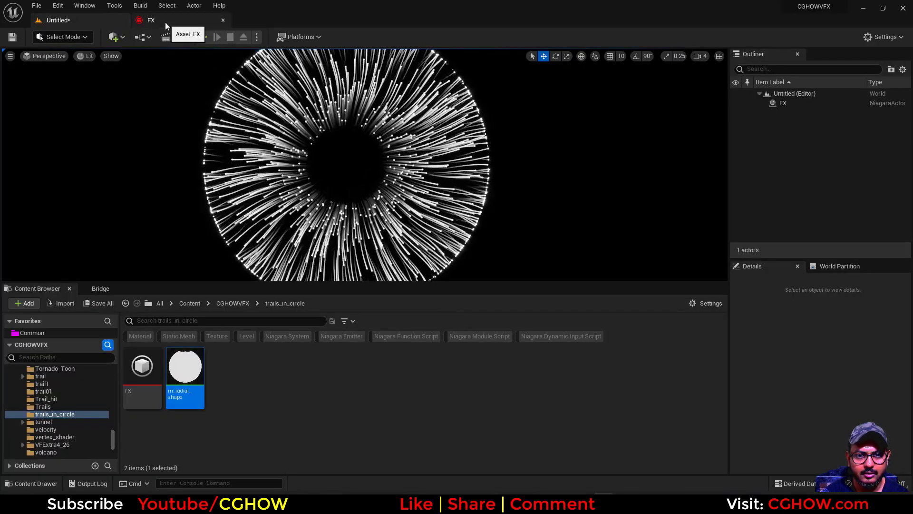
Raise the Sine's Scale to about 5394, set the Period Minimum to 0.2 and check the trails in the level.
left_click(165, 22)
left_click_drag(410, 215, 447, 215)
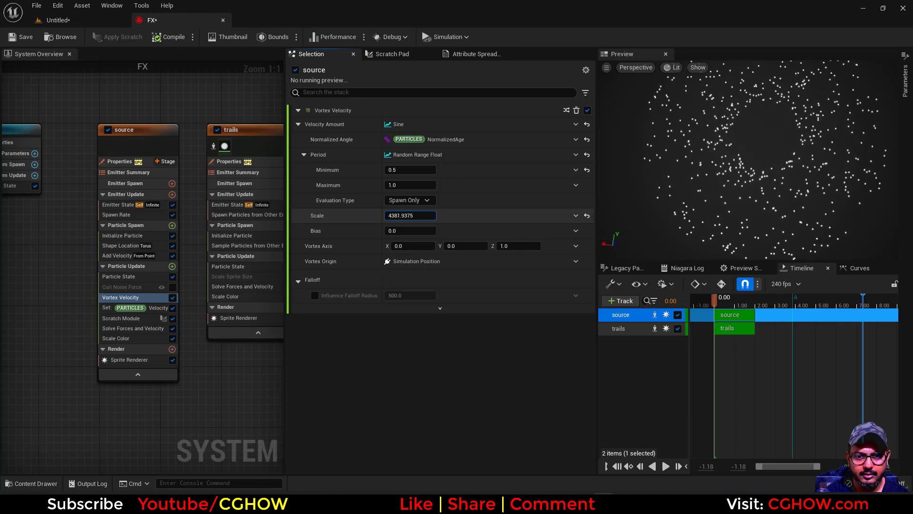
left_click(410, 170)
type("0.2")
key("Return")
left_click(69, 24)
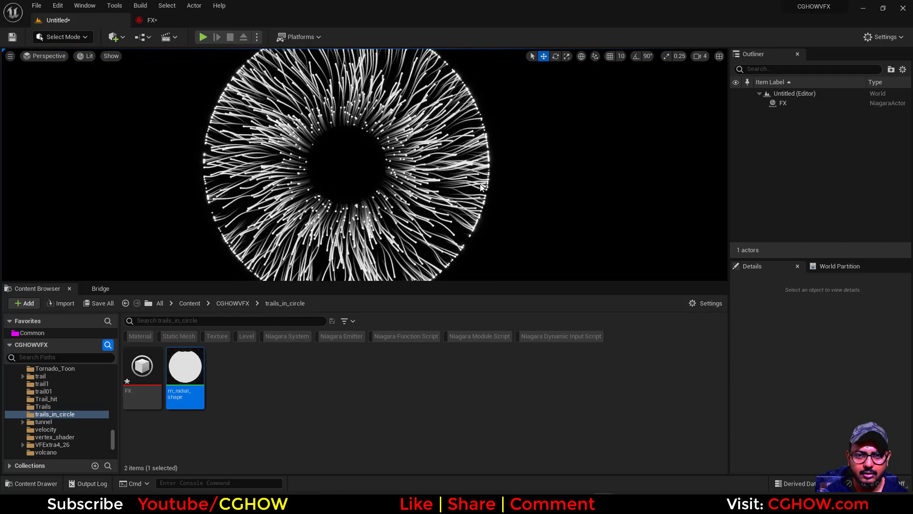
Copy the Sine input, replace the Velocity Amount with Multiply Float and paste the Sine into its A input.
left_click(170, 18)
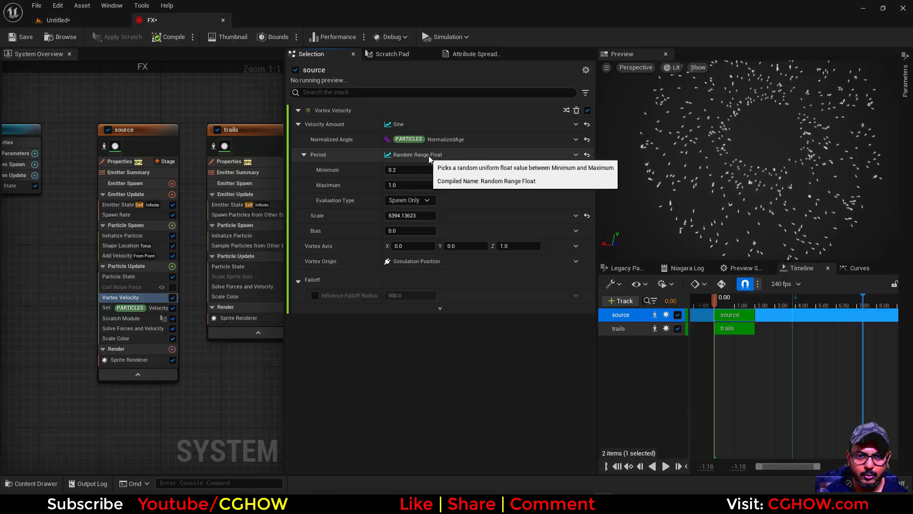
right_click(418, 128)
left_click(457, 190)
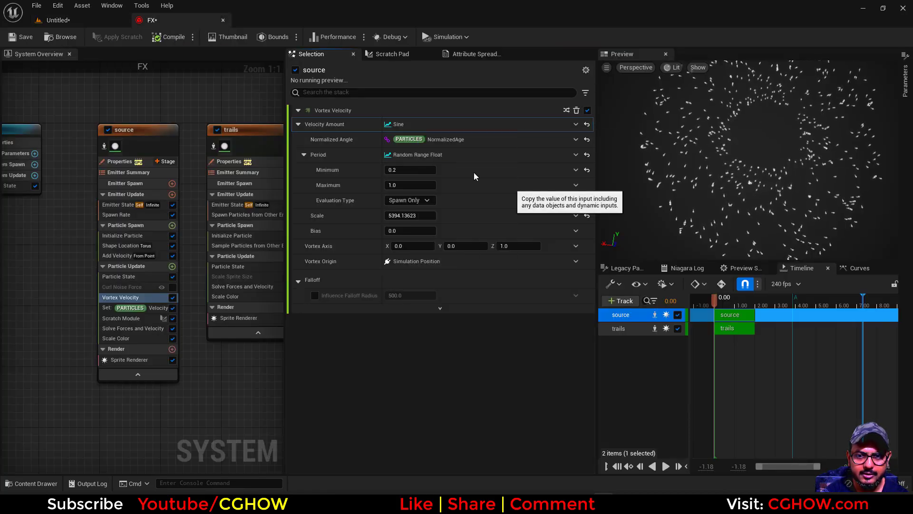
left_click(576, 124)
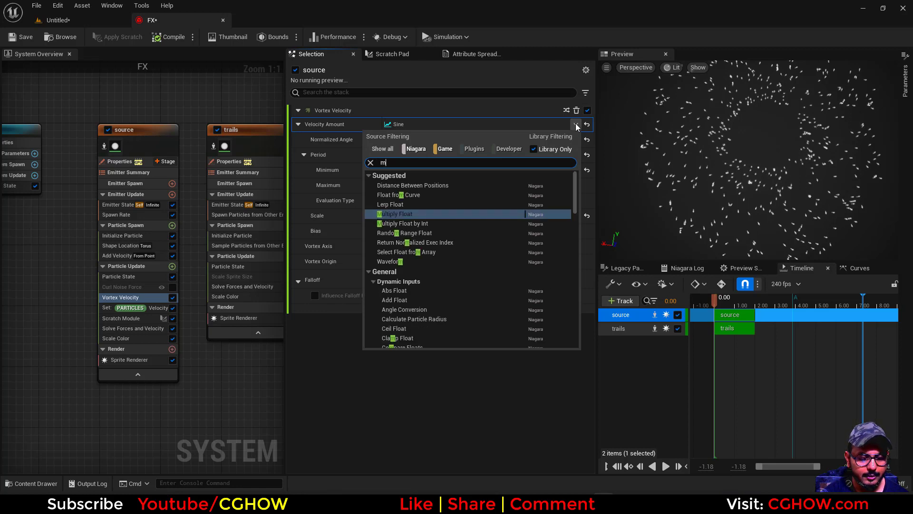
type("multiply")
left_click(406, 188)
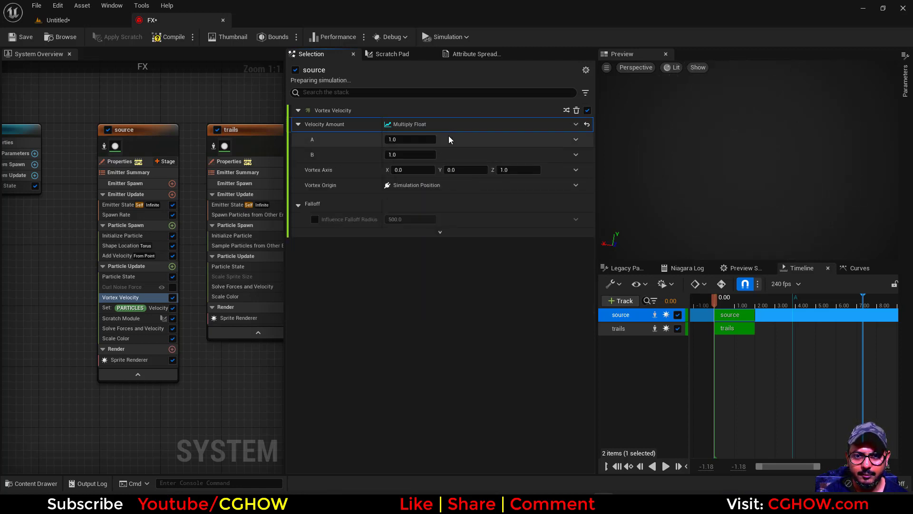
right_click(449, 137)
left_click(481, 209)
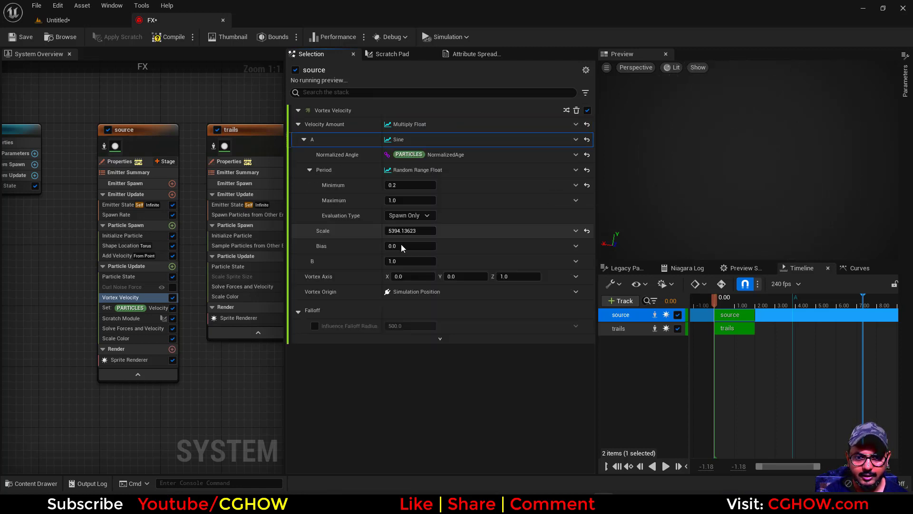
Drive the Multiply Float's B input with Float from Curve and apply the template that rises and falls around the middle.
left_click(575, 261)
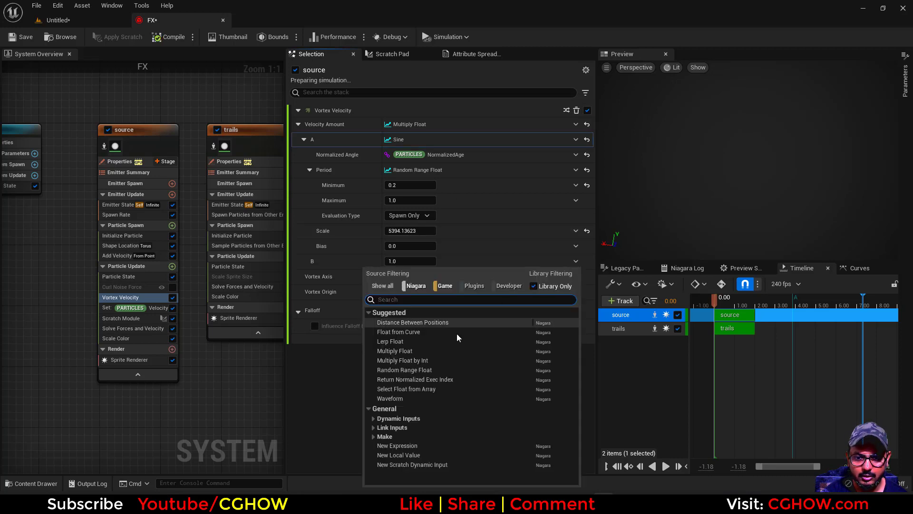
left_click(420, 332)
left_click(476, 317)
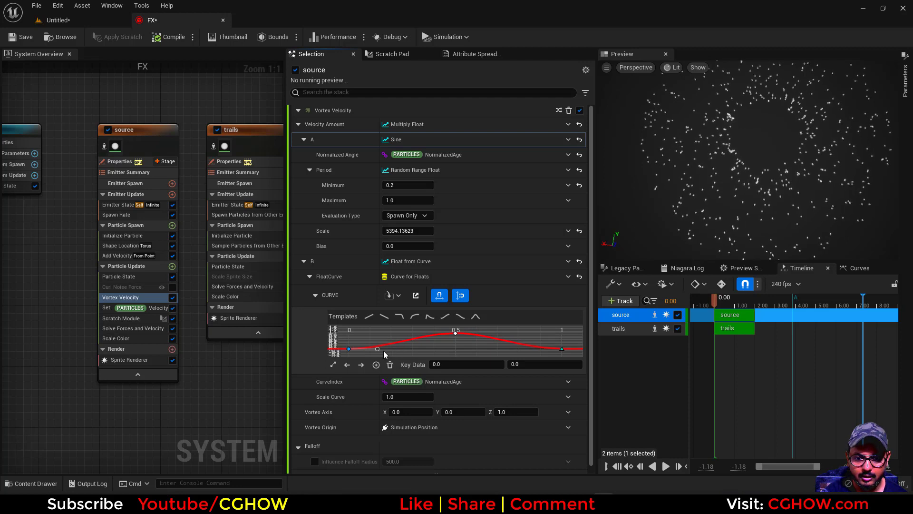
Sharpen the peak key's tangents on the B curve, move the key to time 0.3 and view the result in the level.
left_click(455, 332)
right_click(455, 333)
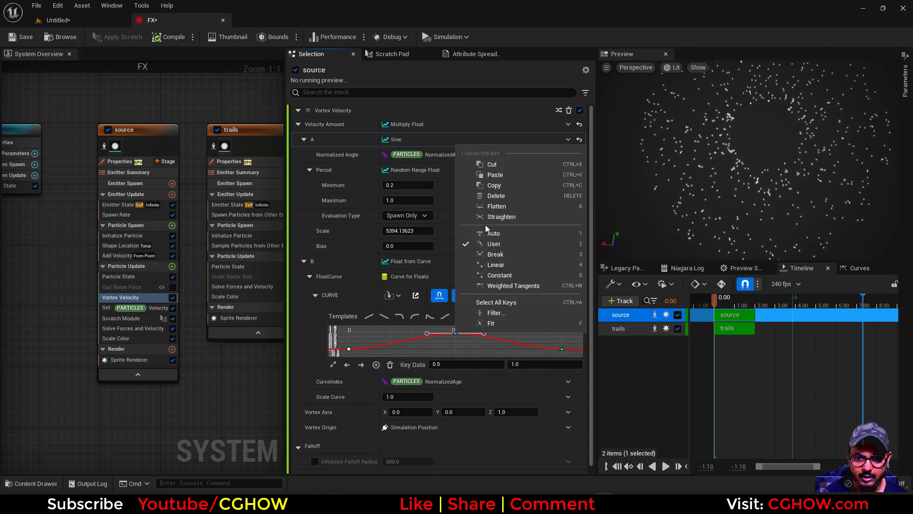
left_click(493, 244)
left_click_drag(426, 333, 428, 341)
left_click_drag(484, 333, 482, 340)
left_click(442, 364)
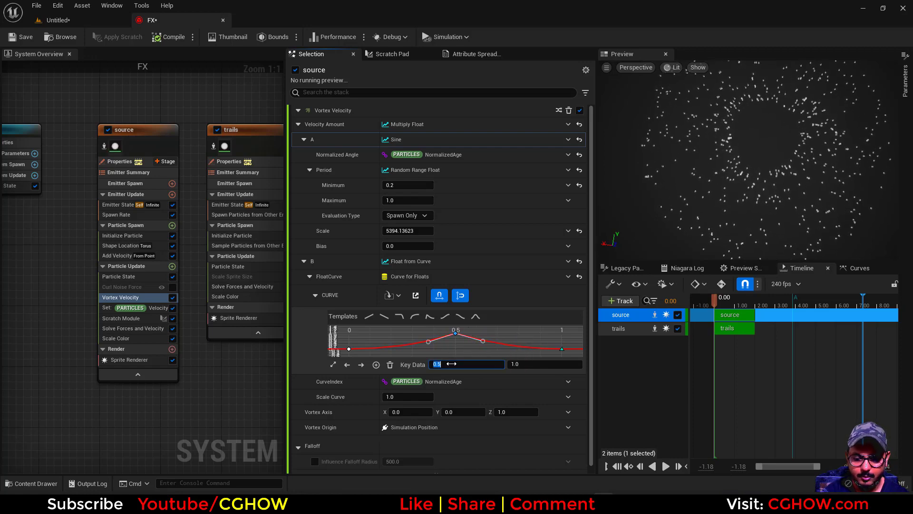
type("0.3")
key("Return")
left_click(66, 21)
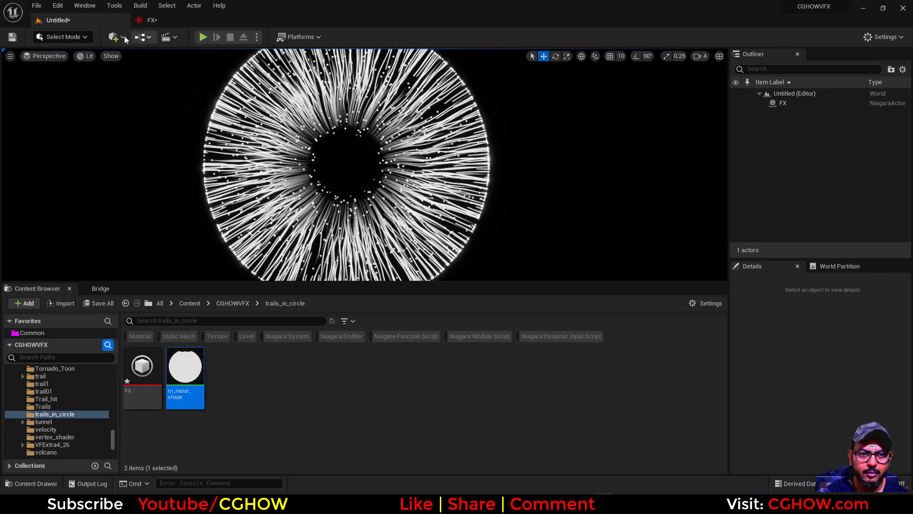
Re-enable the source emitter's Curl Noise Force, set its Scale Curve to 500 and check the trails in the level.
left_click(164, 21)
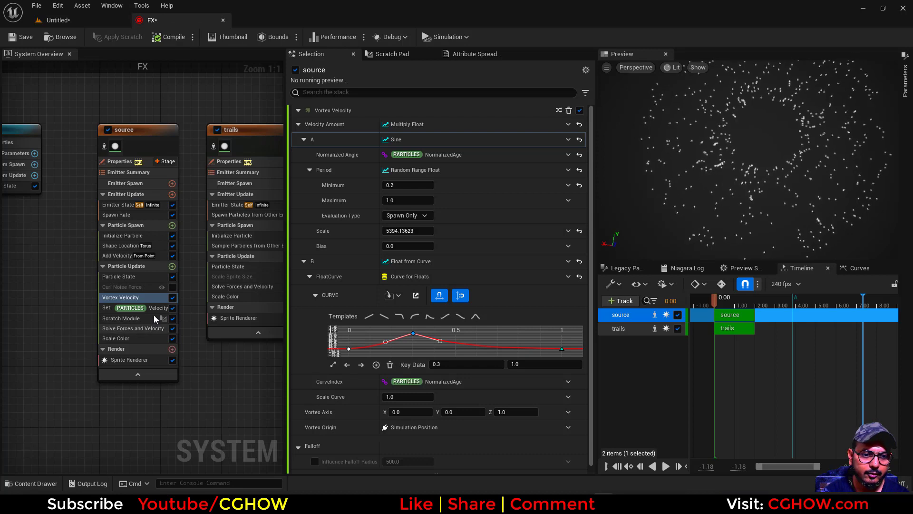
key("Up")
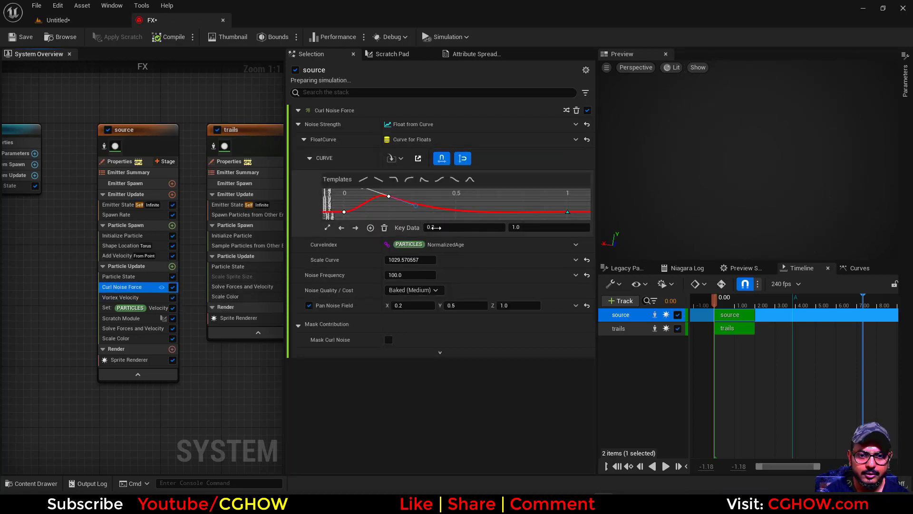
left_click(409, 260)
type("100")
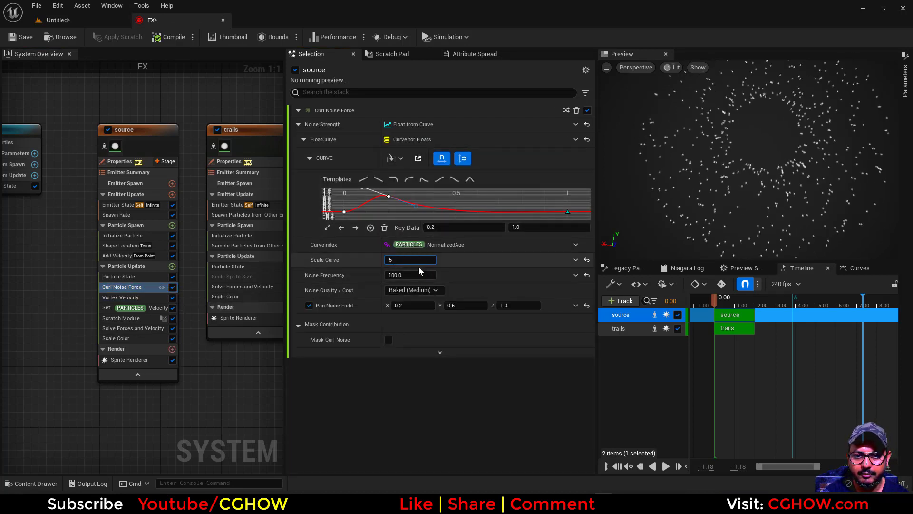
key("Return")
left_click(84, 21)
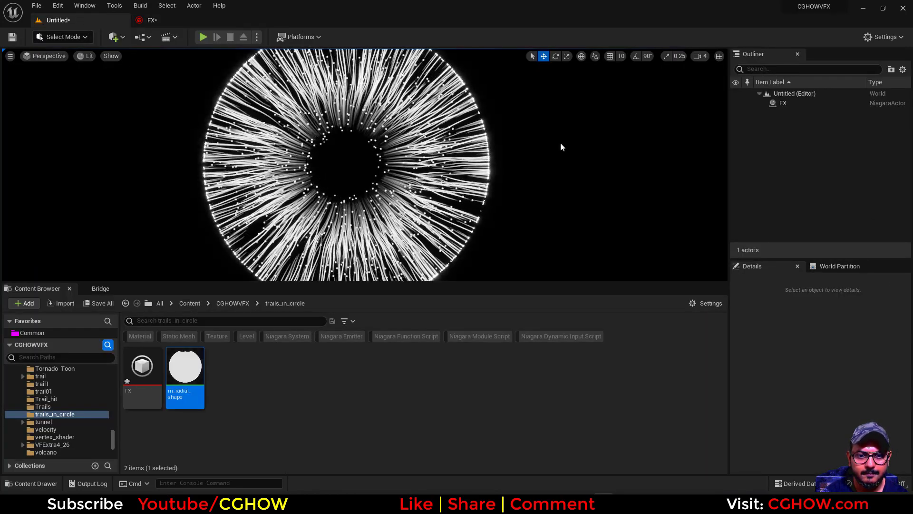
Inspect the trails emitter's Initialize Particle Lifetime and review the effect in the level.
left_click(151, 20)
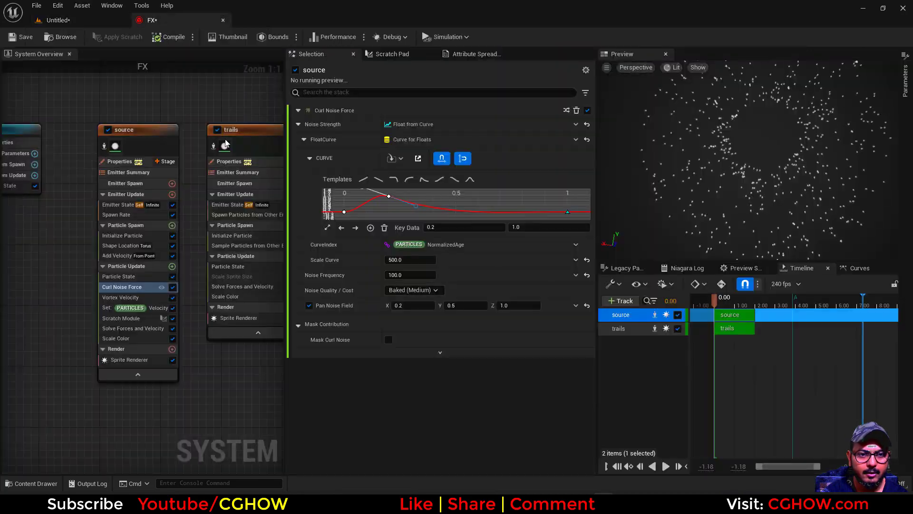
left_click(231, 235)
left_click(400, 164)
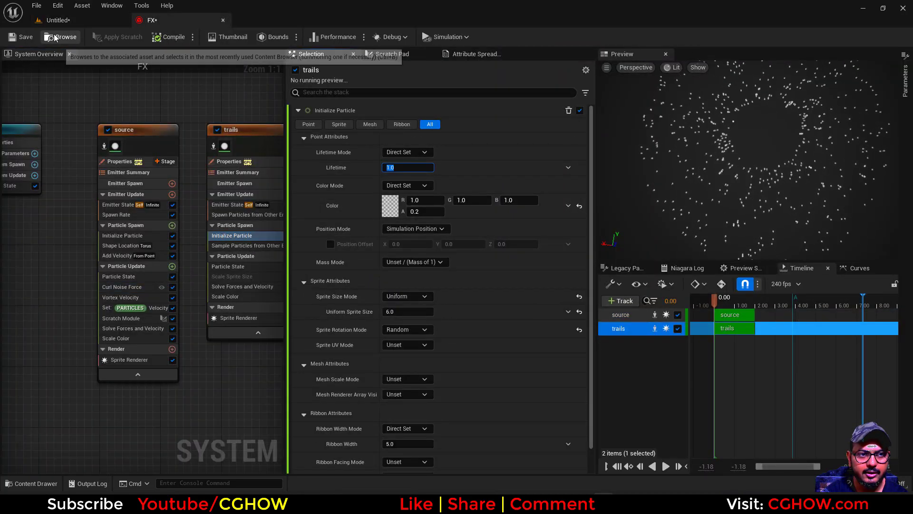
left_click(57, 20)
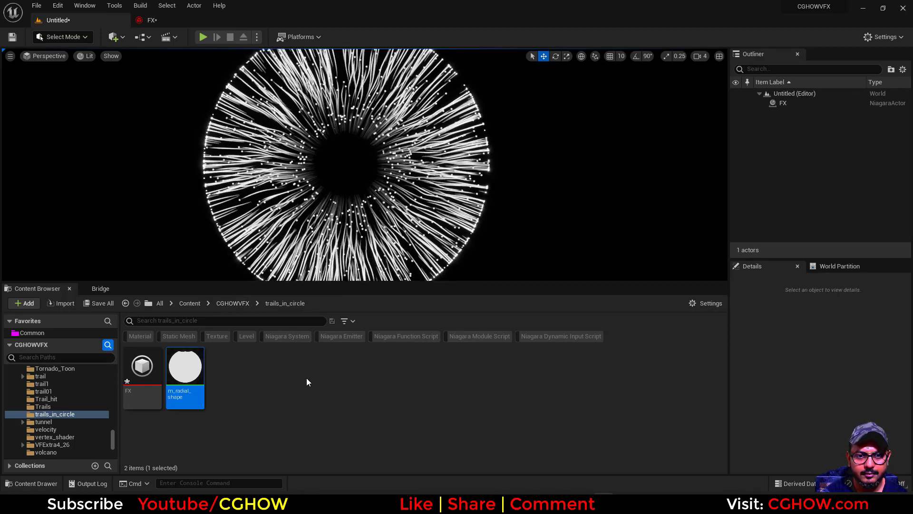
Set the Vortex Velocity Period range to Minimum 0.1 and Maximum 0.5, save the system and view it in the level.
left_click(176, 17)
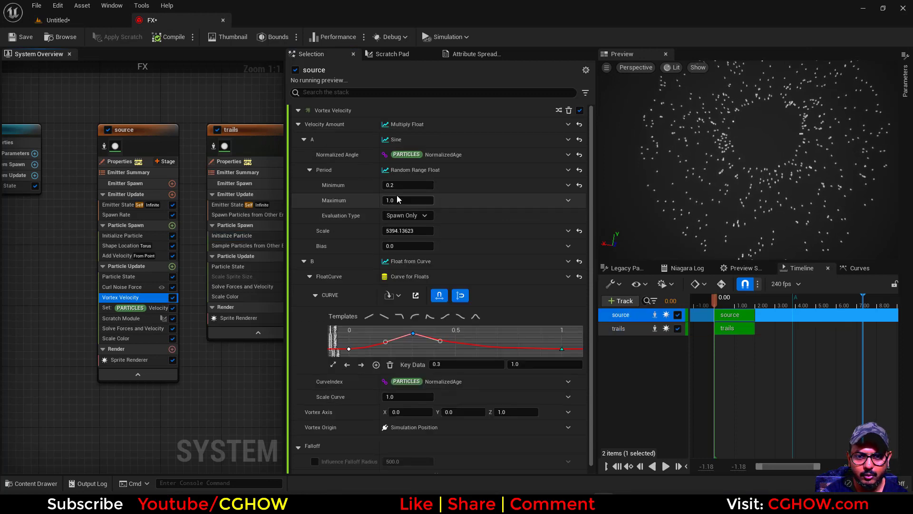
left_click(407, 185)
type("0.1")
key("Return")
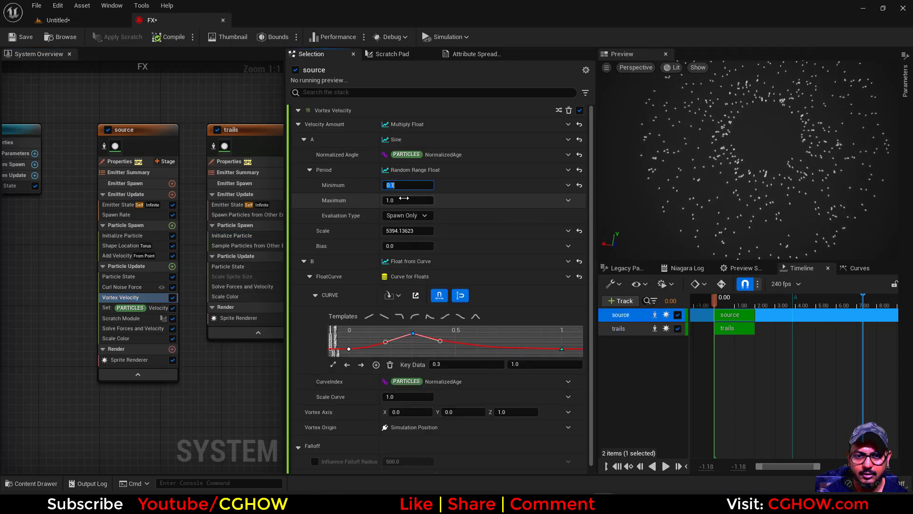
left_click(404, 199)
type("0.5")
left_click(21, 38)
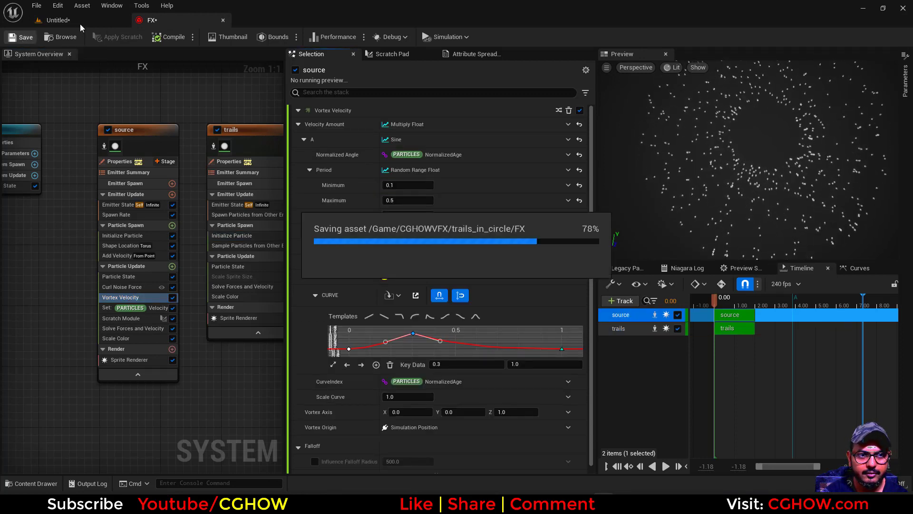
left_click(80, 23)
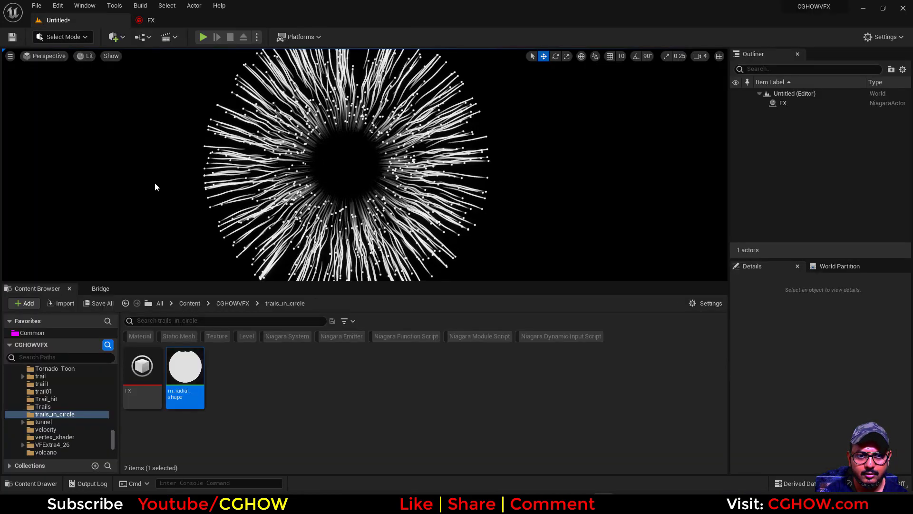
Set the Vortex Velocity Period's Minimum to 0.02, save the system and check the trails in the level.
left_click(156, 21)
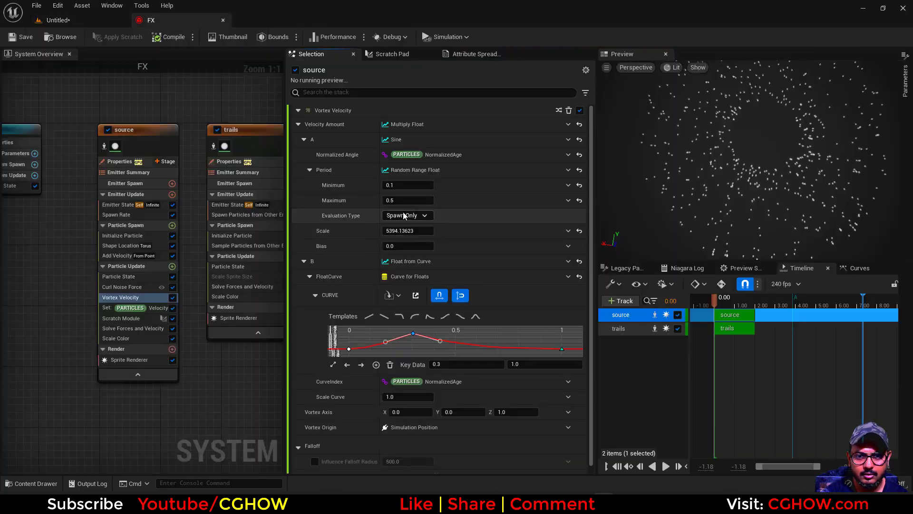
left_click(408, 185)
type("0.02")
left_click(25, 37)
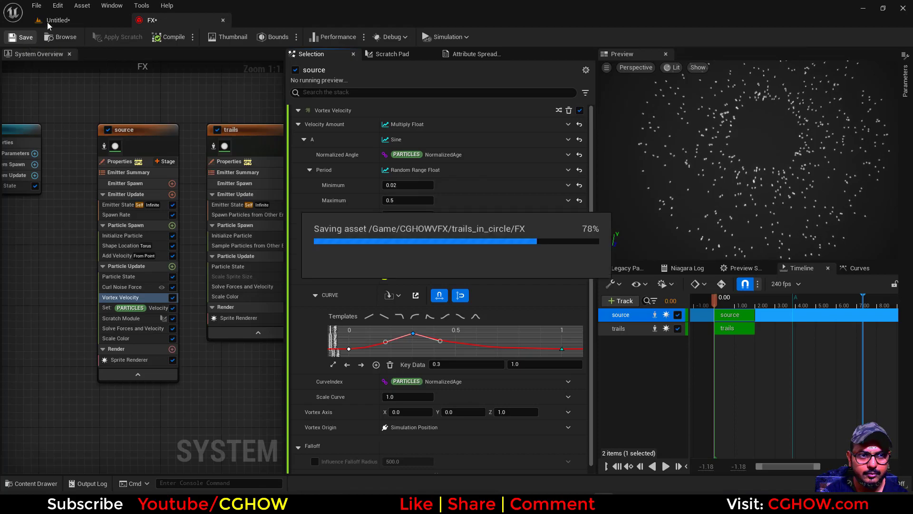
left_click(47, 22)
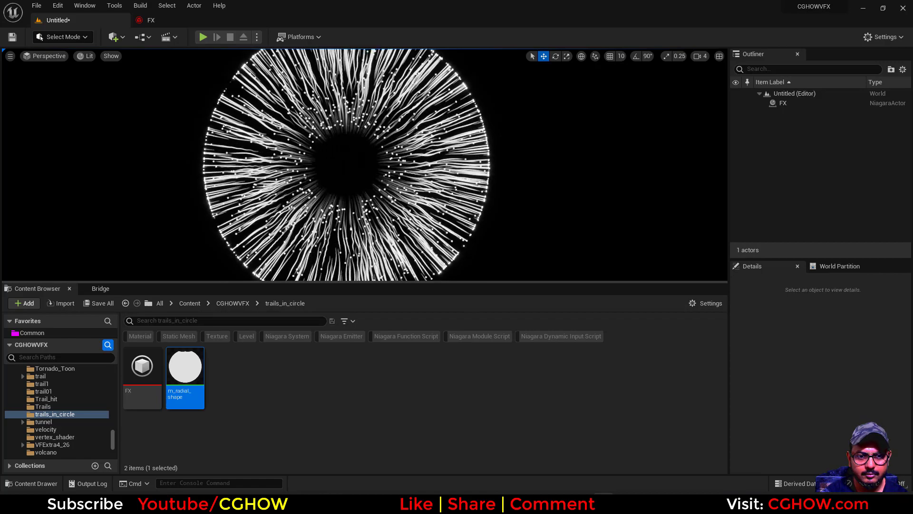
left_click(12, 37)
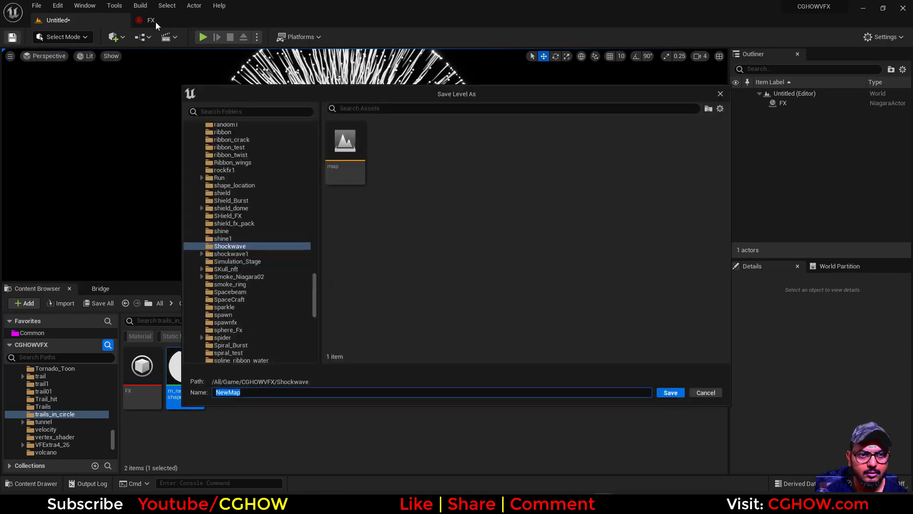
left_click(706, 393)
left_click(150, 20)
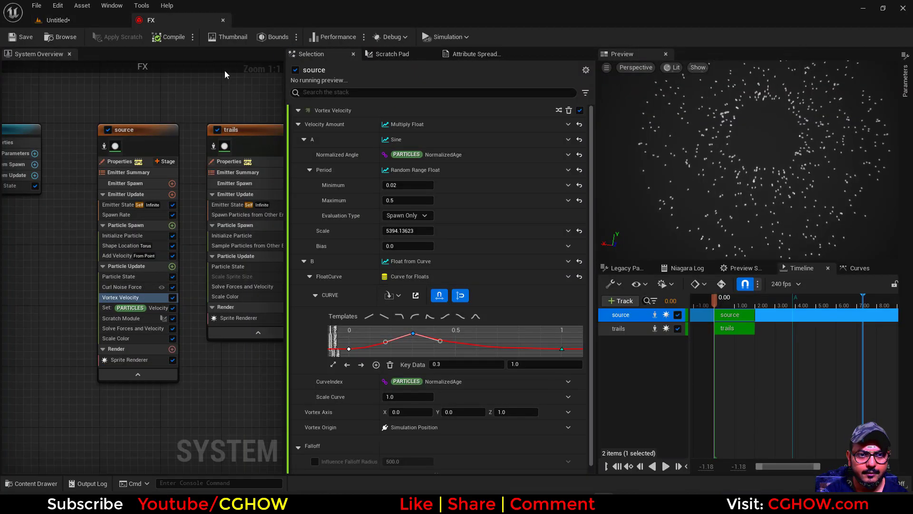
Recompile and save the FX system and show the effect full screen in the level viewport.
left_click(191, 41)
left_click(209, 52)
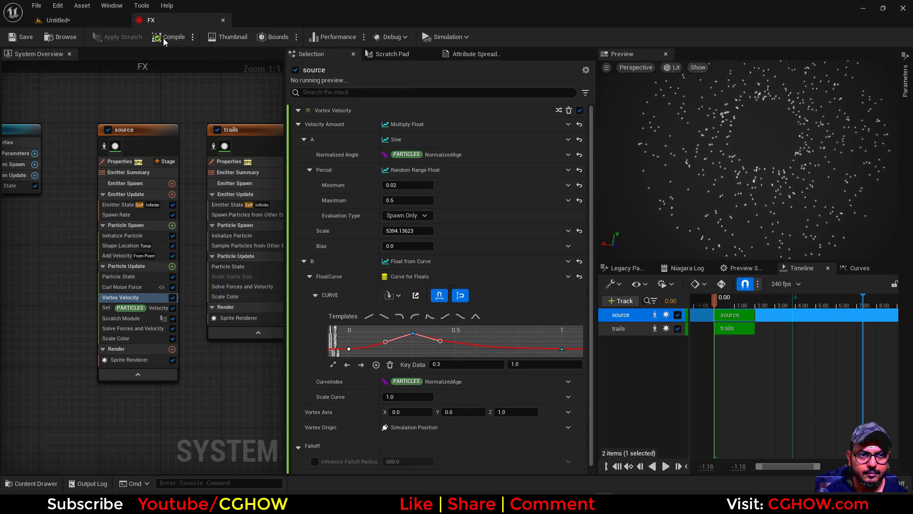
left_click(21, 37)
left_click(61, 23)
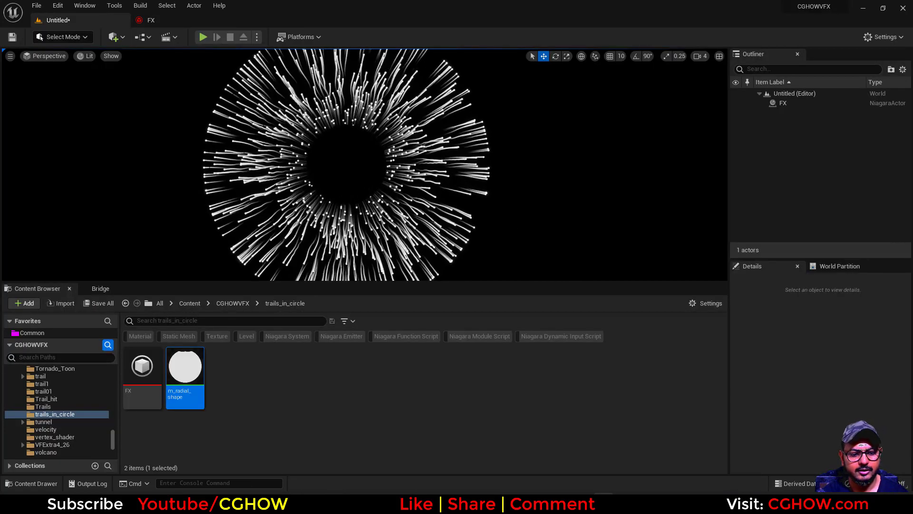
key("F11")
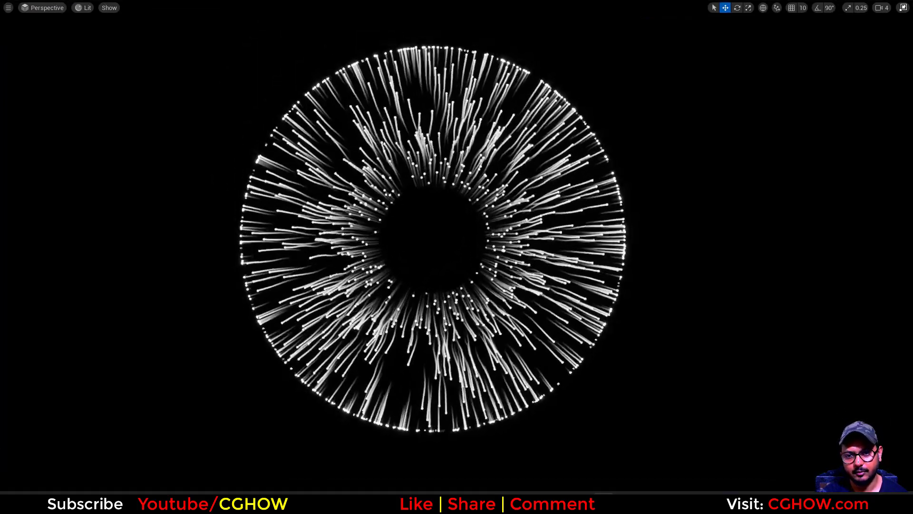